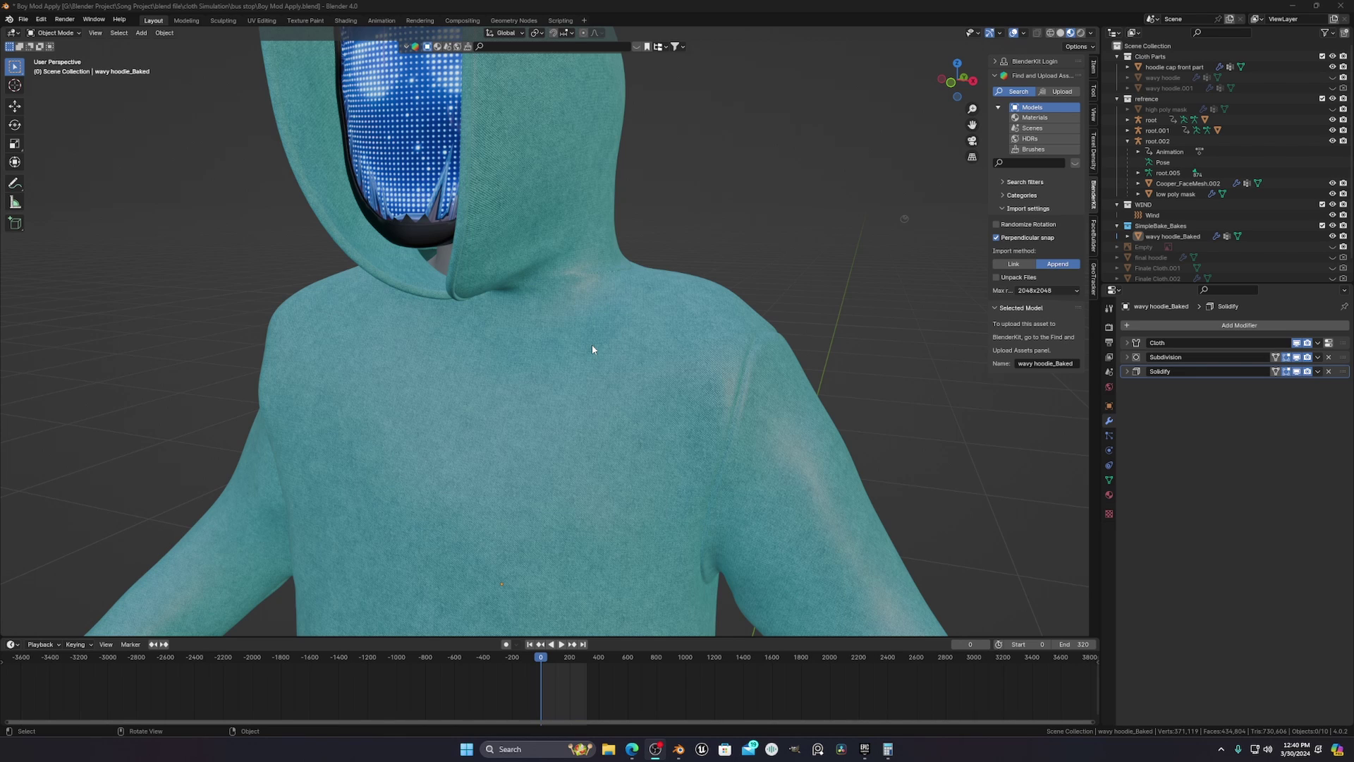
- Select the wavy hoodie and examine its cotton weave up close at the shoulder in the Shading workspace
left_click(600, 341)
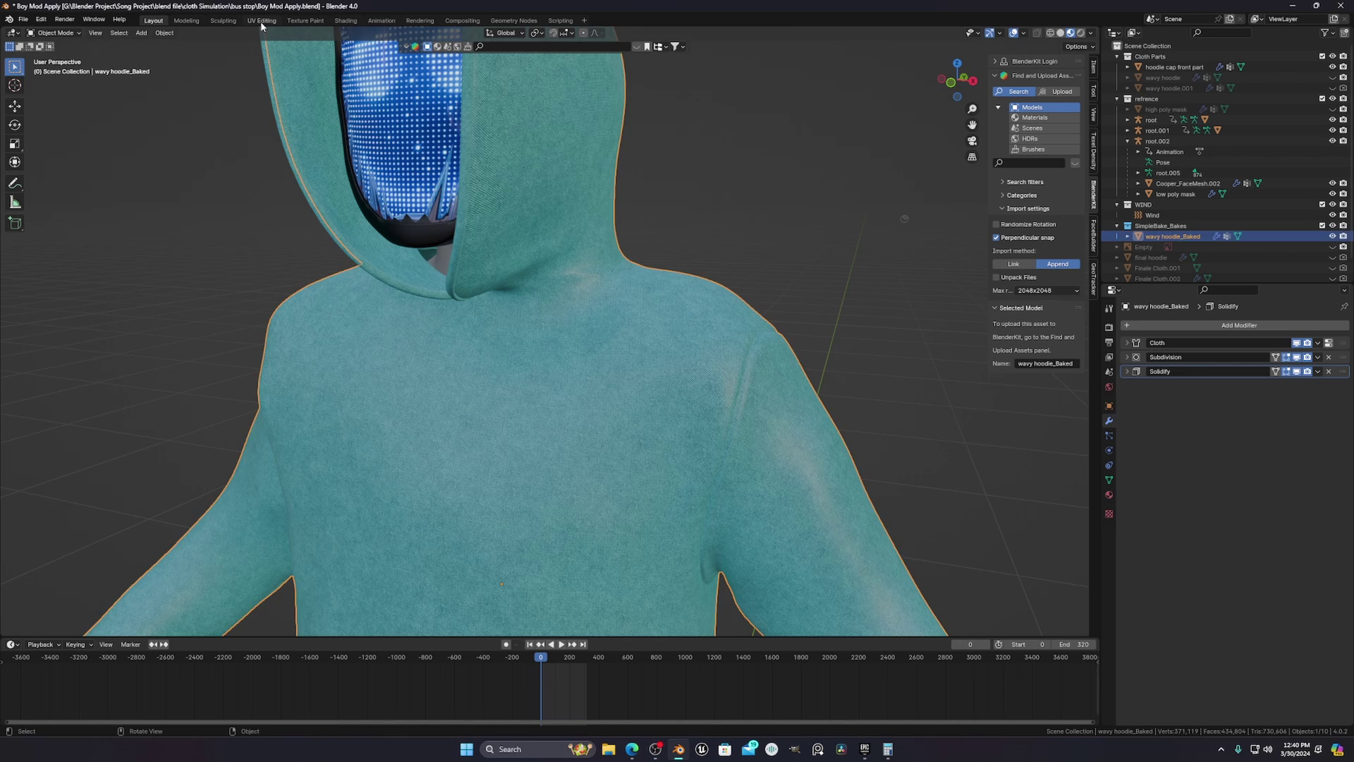
left_click(261, 19)
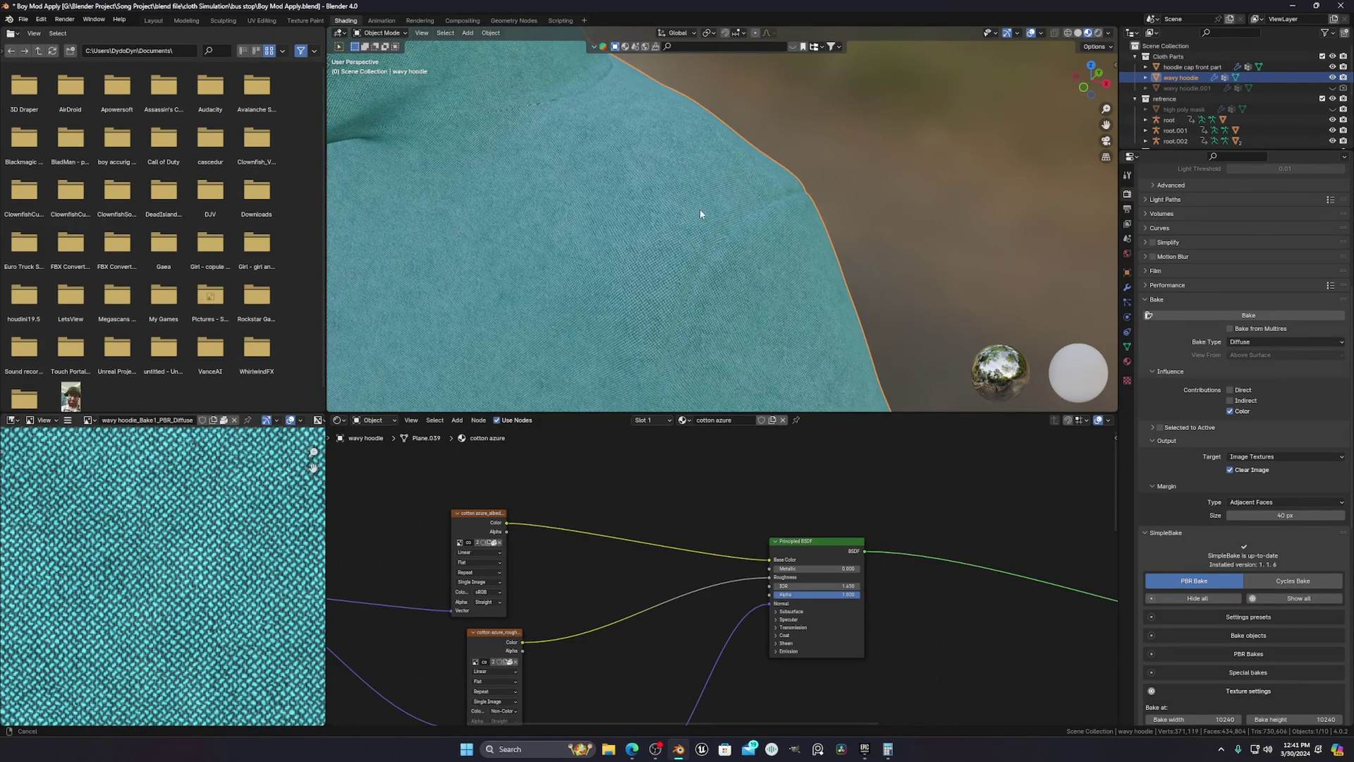
scroll(709, 222, "up", 4)
scroll(772, 211, "down", 4)
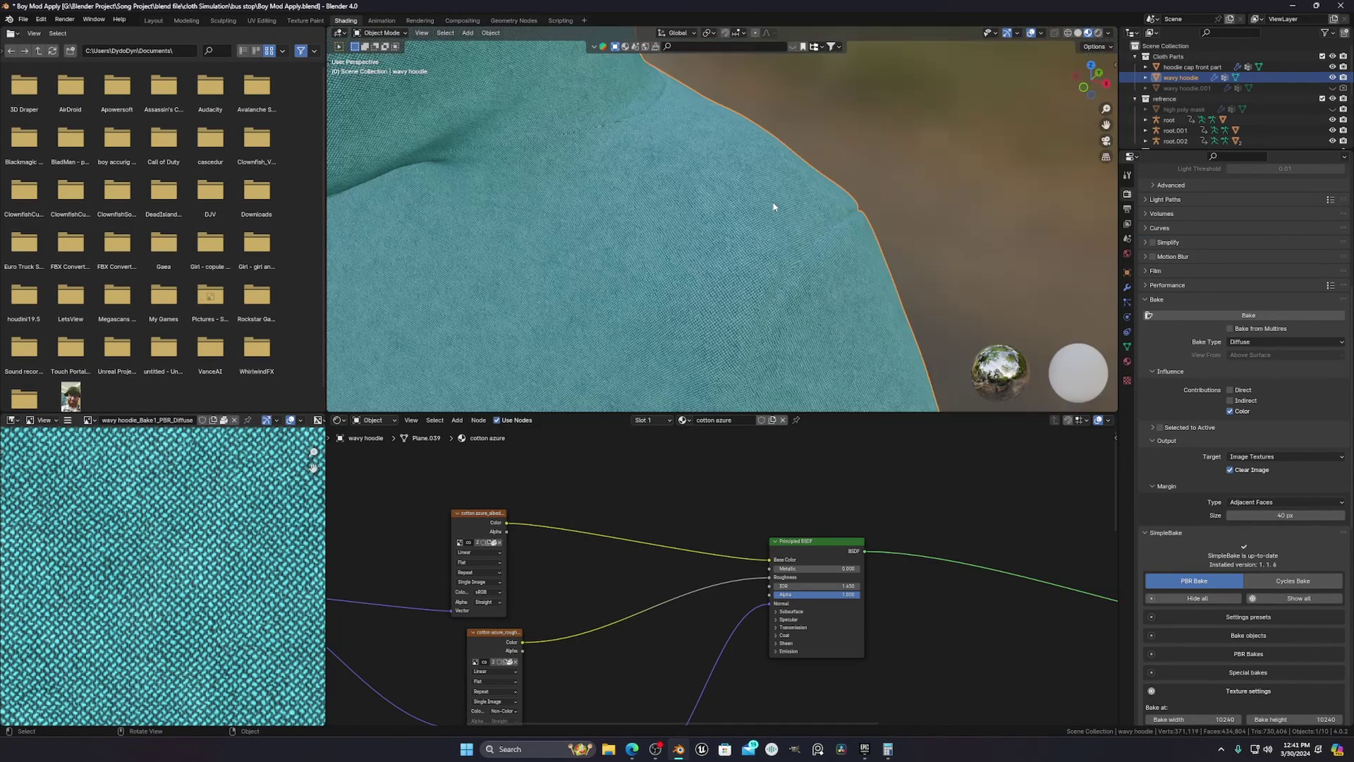
scroll(720, 218, "up", 3)
middle_click_drag(722, 562, 774, 591)
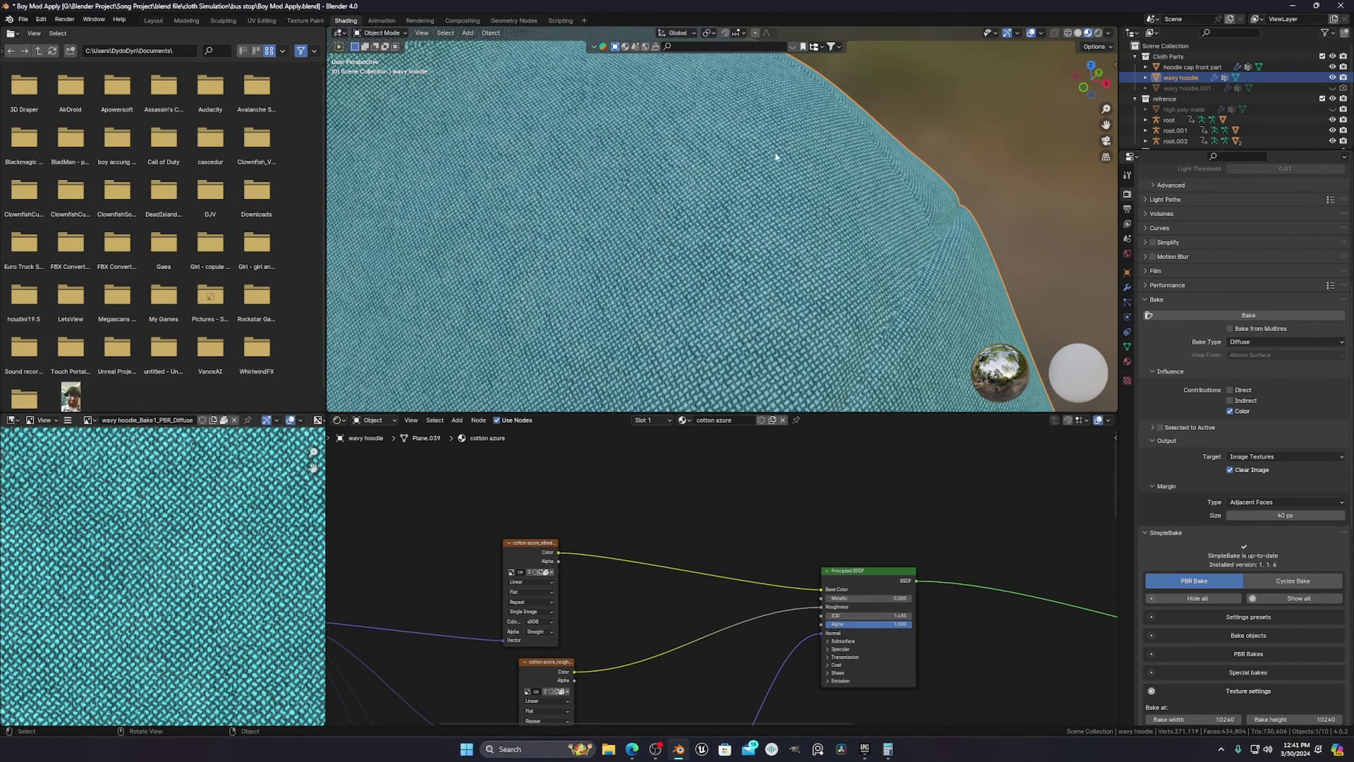
scroll(695, 203, "down", 6)
mouse_move(667, 212)
middle_mouse_down()
mouse_move(626, 221)
mouse_move(670, 238)
middle_mouse_up()
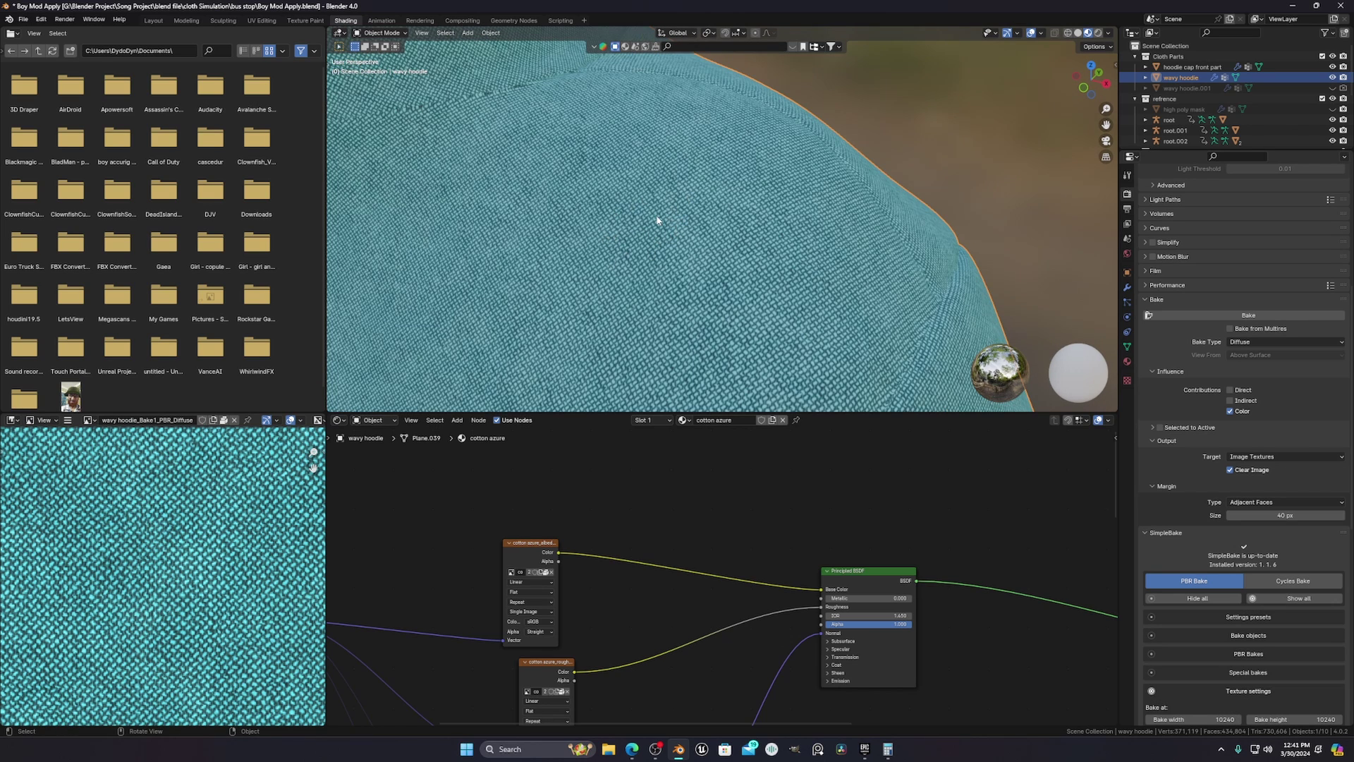
middle_click_drag(708, 524, 763, 526)
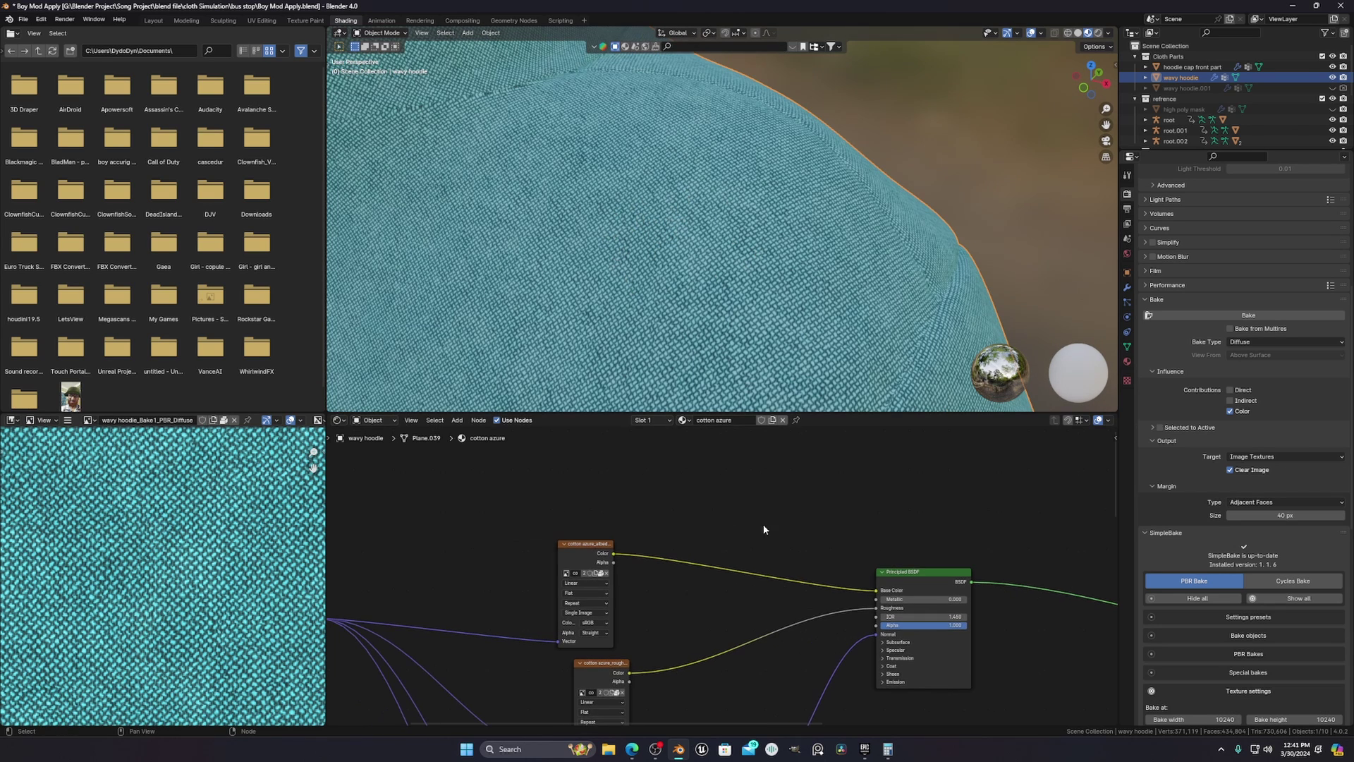
- Add an Image Texture node above the cotton azure albedo node in the hoodie's material
key("shift+a")
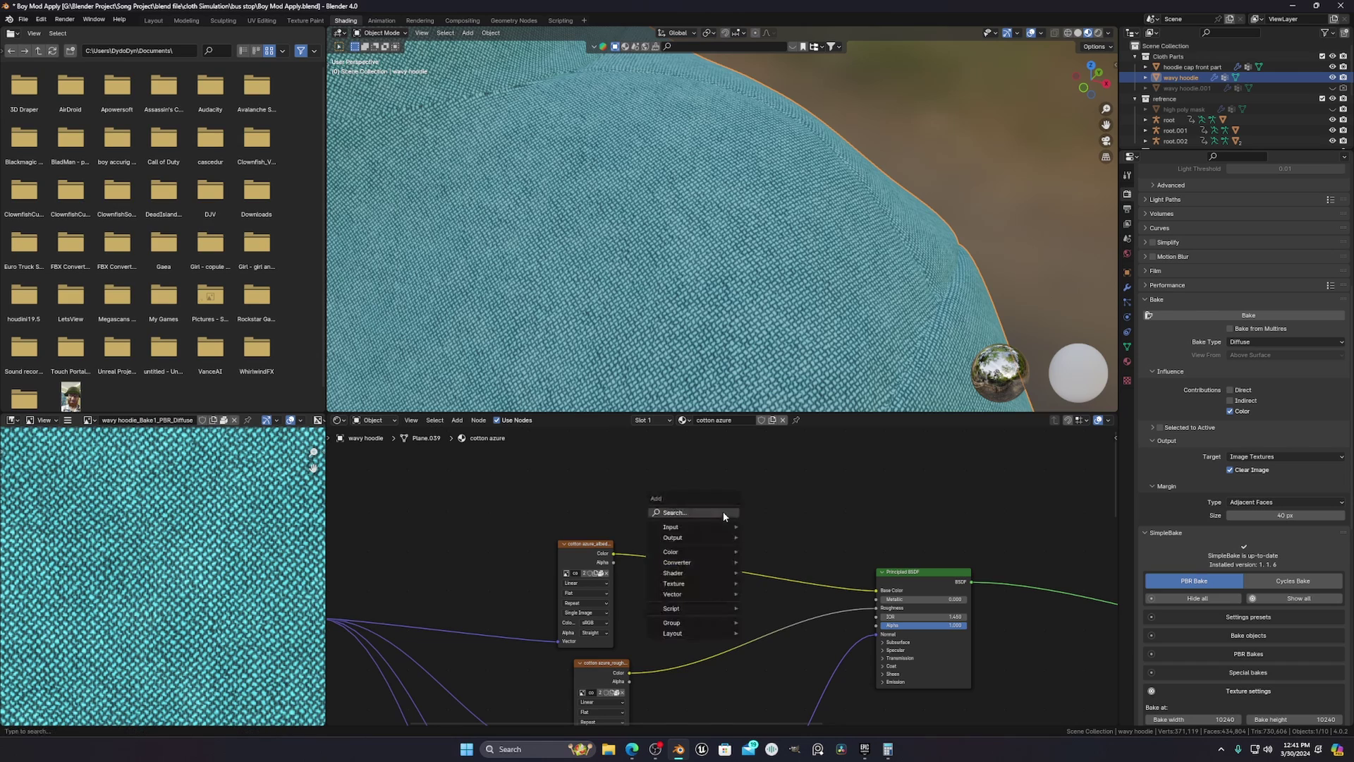
left_click(724, 514)
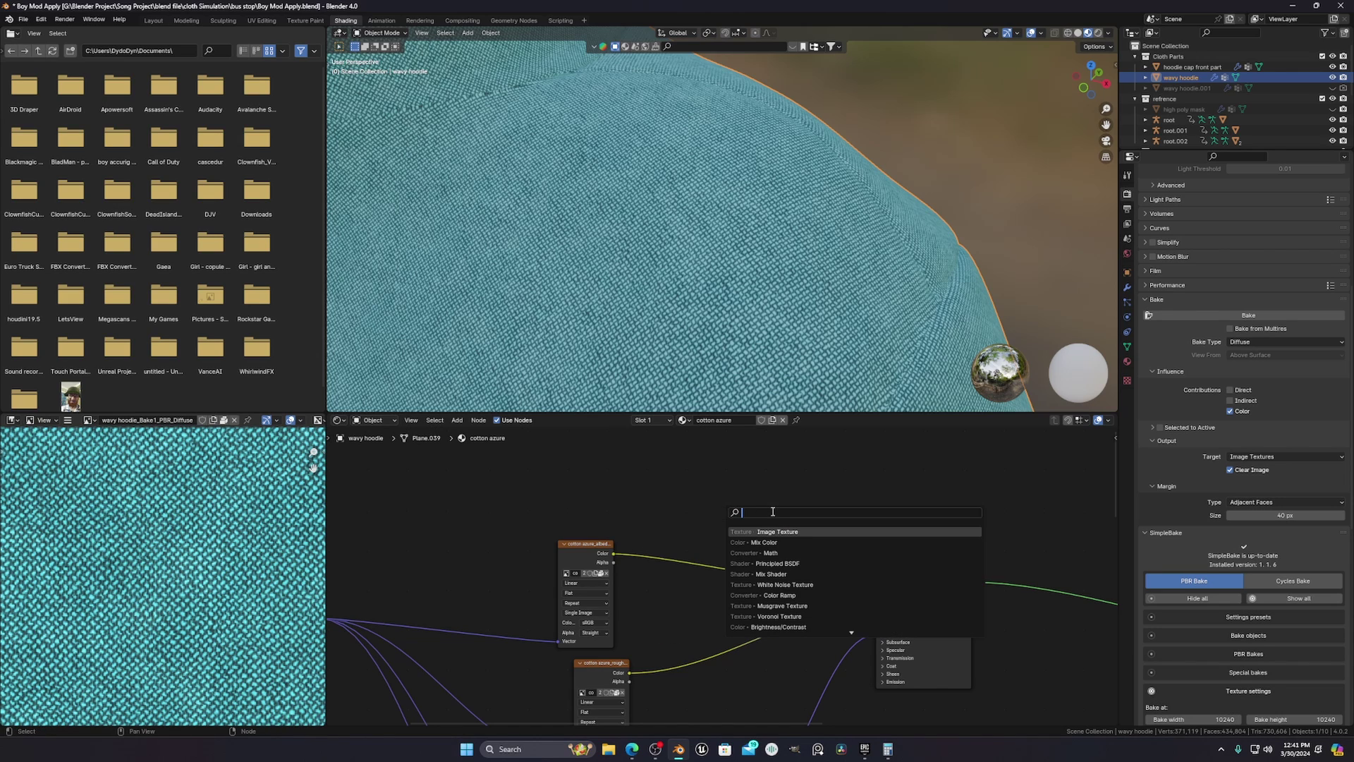
type("IMAGE")
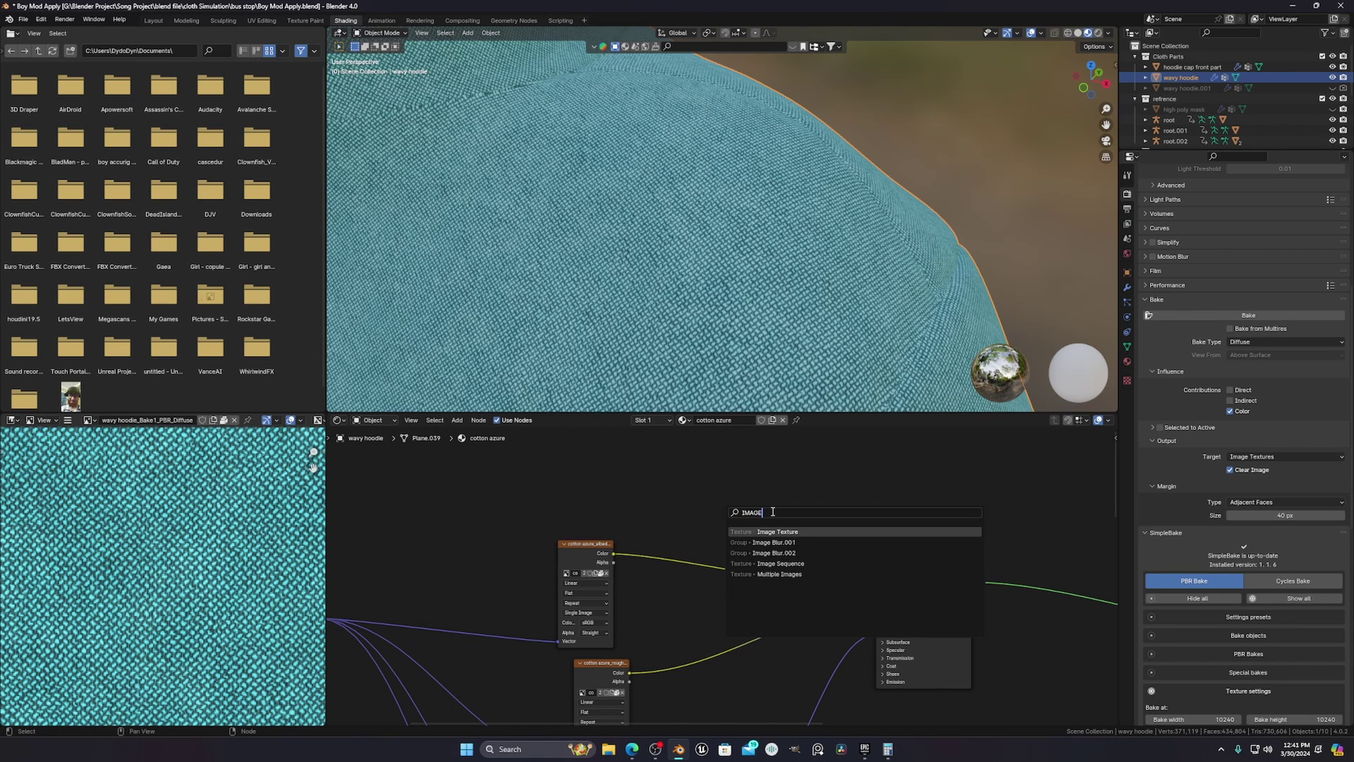
left_click(789, 532)
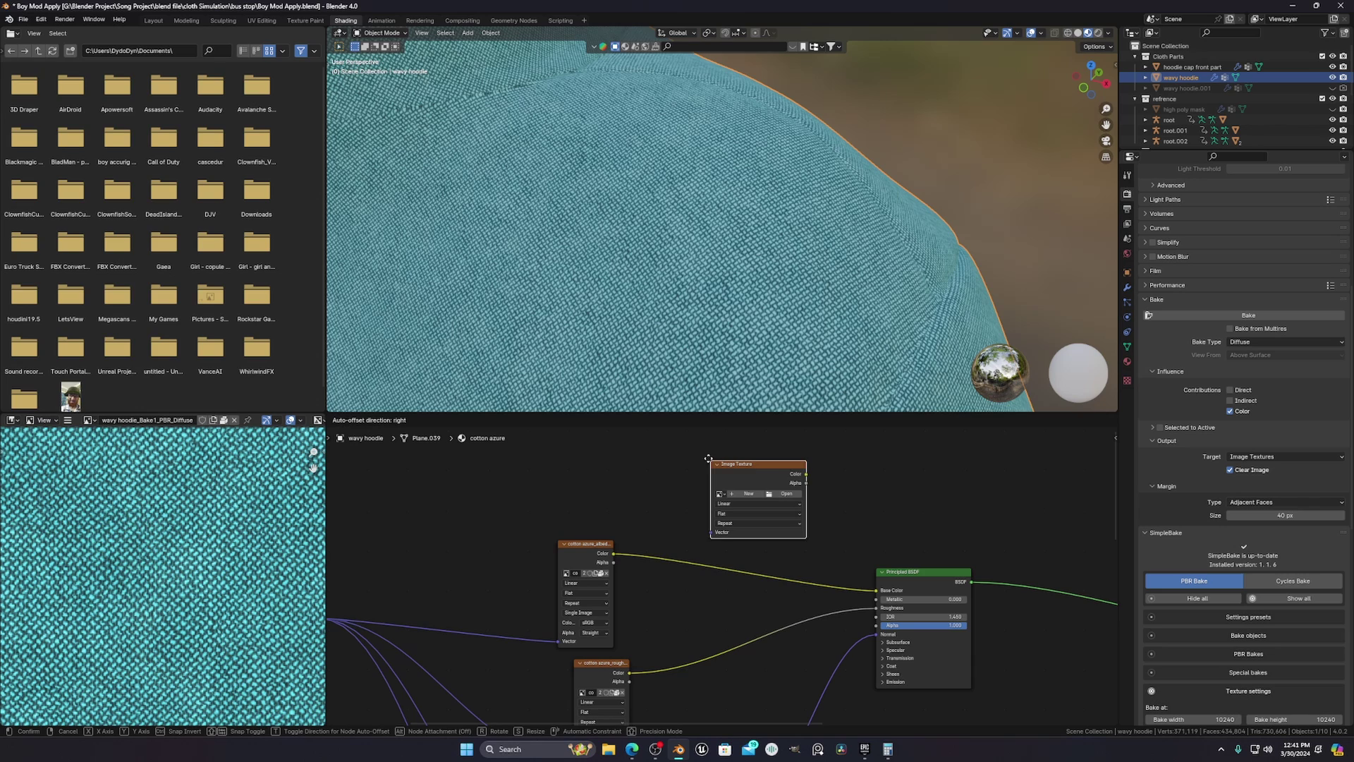
left_click(742, 491)
- Create a new blank image of 1024 x 1024 px in the unconnected Image Texture node
left_click(742, 488)
left_click(780, 519)
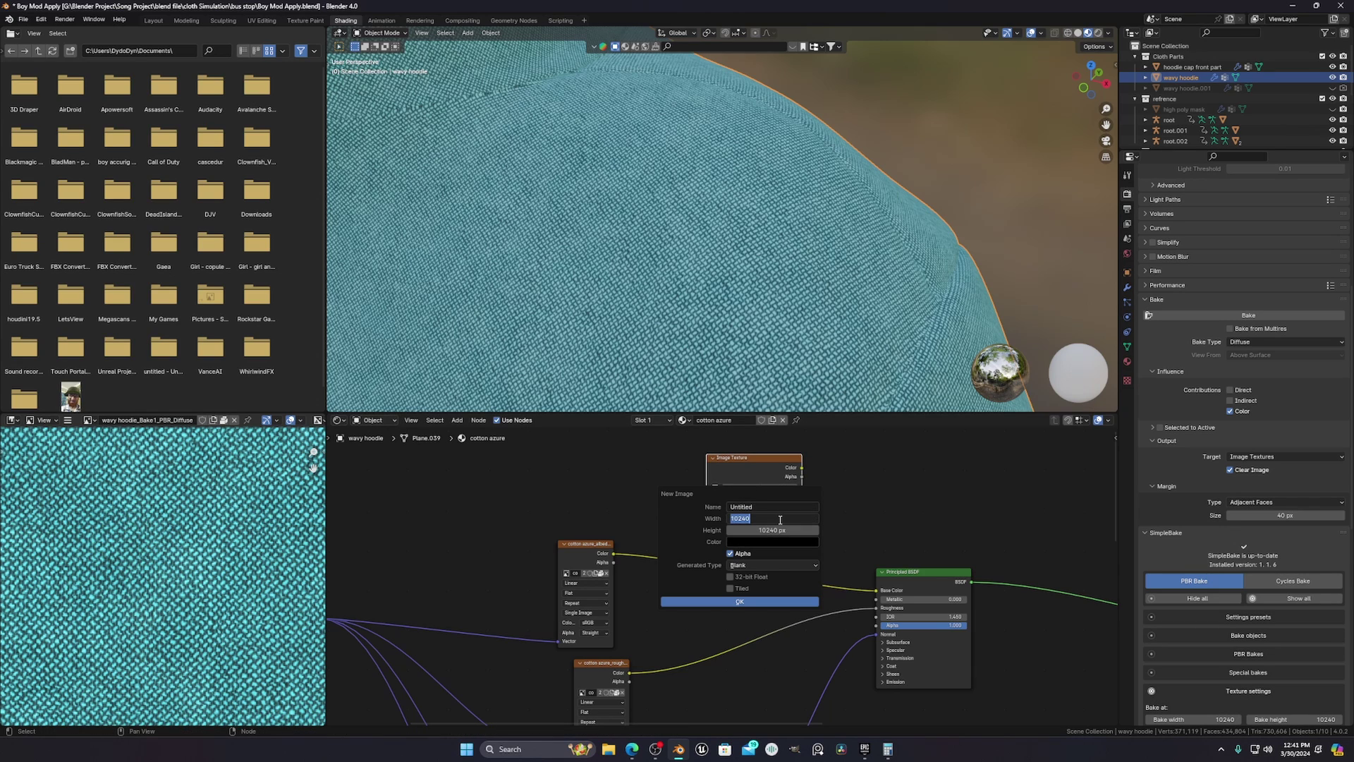
type("1024")
left_click(768, 531)
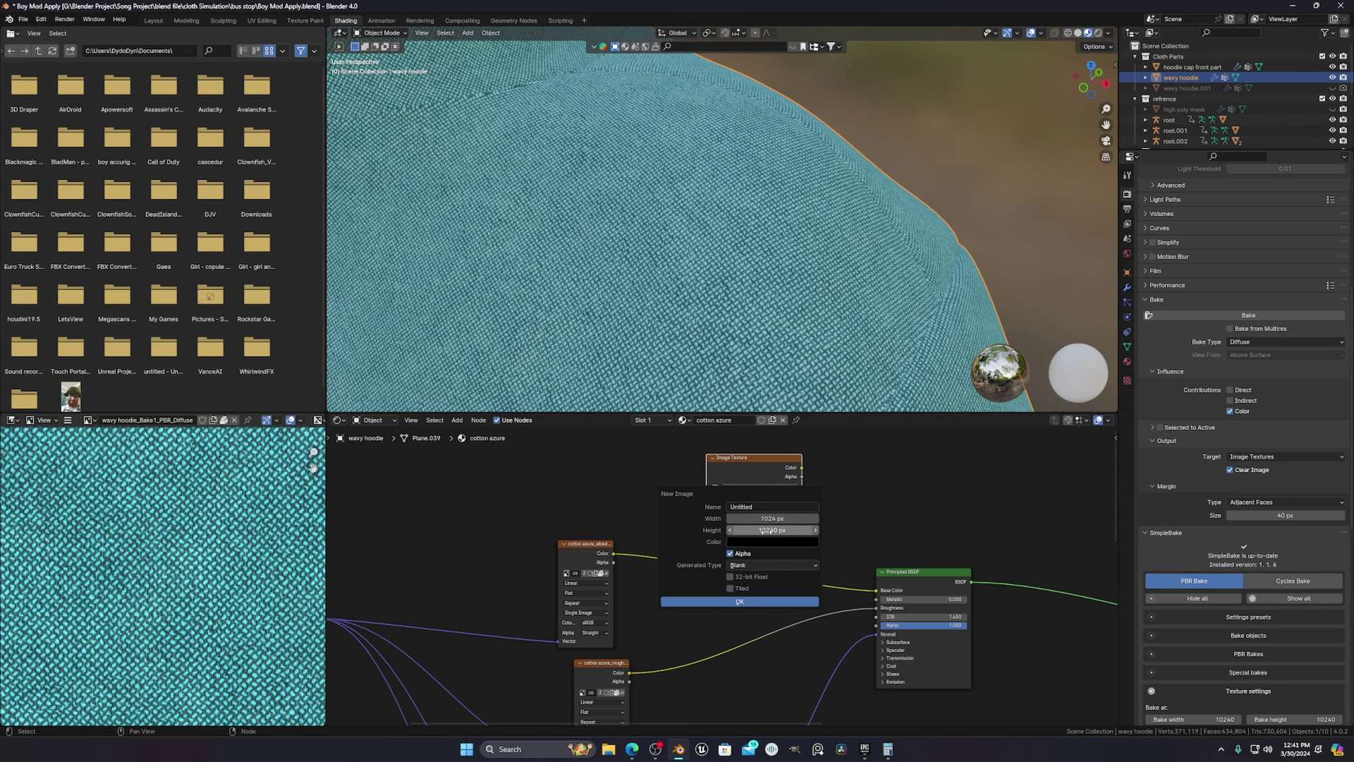
type("1024")
key("Return")
left_click(762, 600)
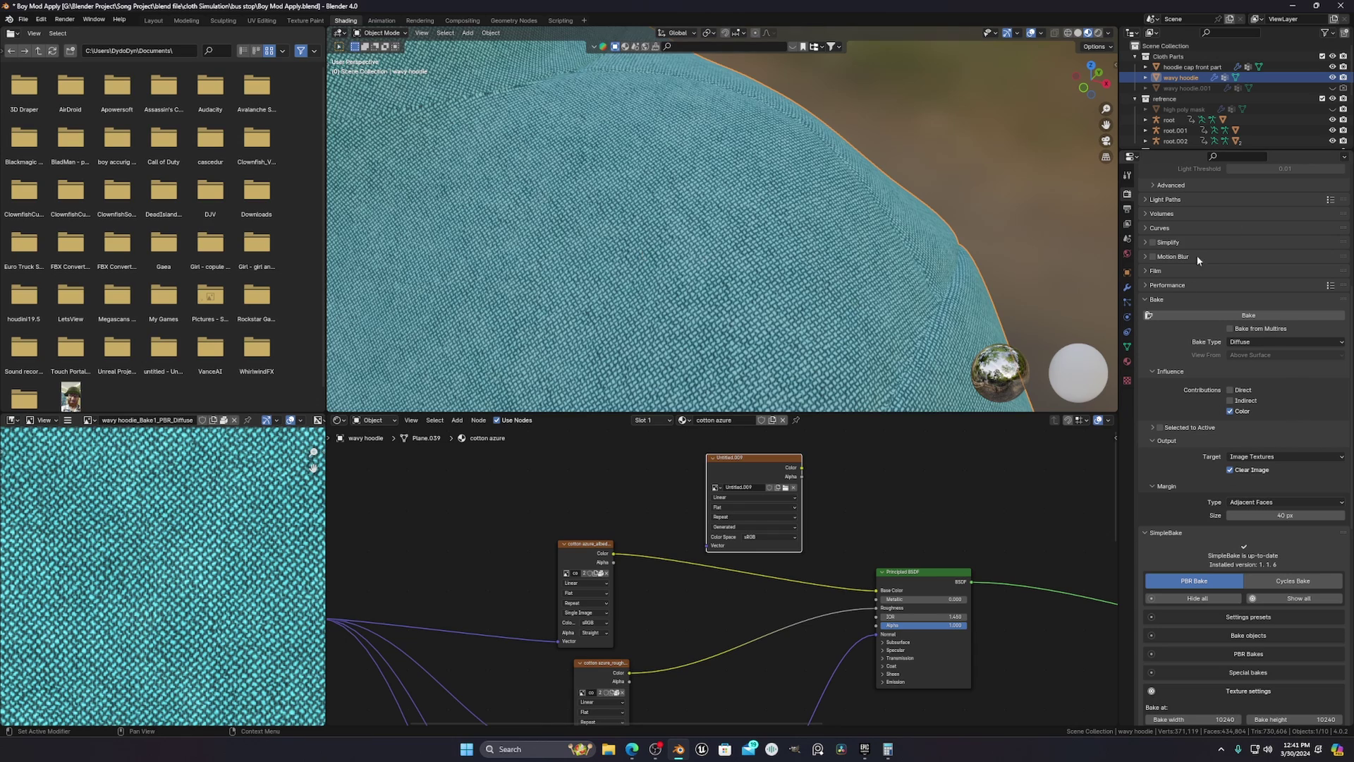
- Bake the hoodie's Diffuse color into the new image with the existing Cycles bake settings
left_click(1155, 300)
left_click(1160, 313)
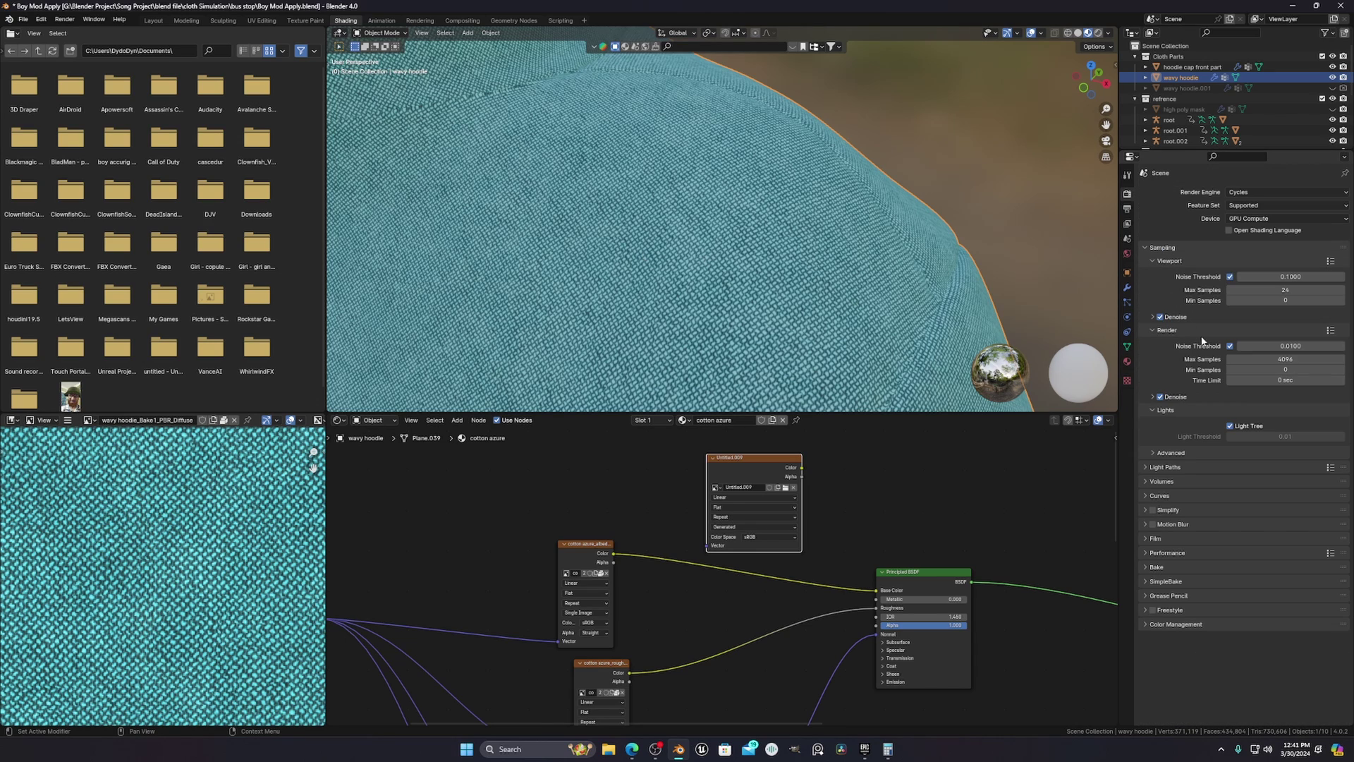
left_click(1156, 567)
scroll(1250, 577, "down", 5)
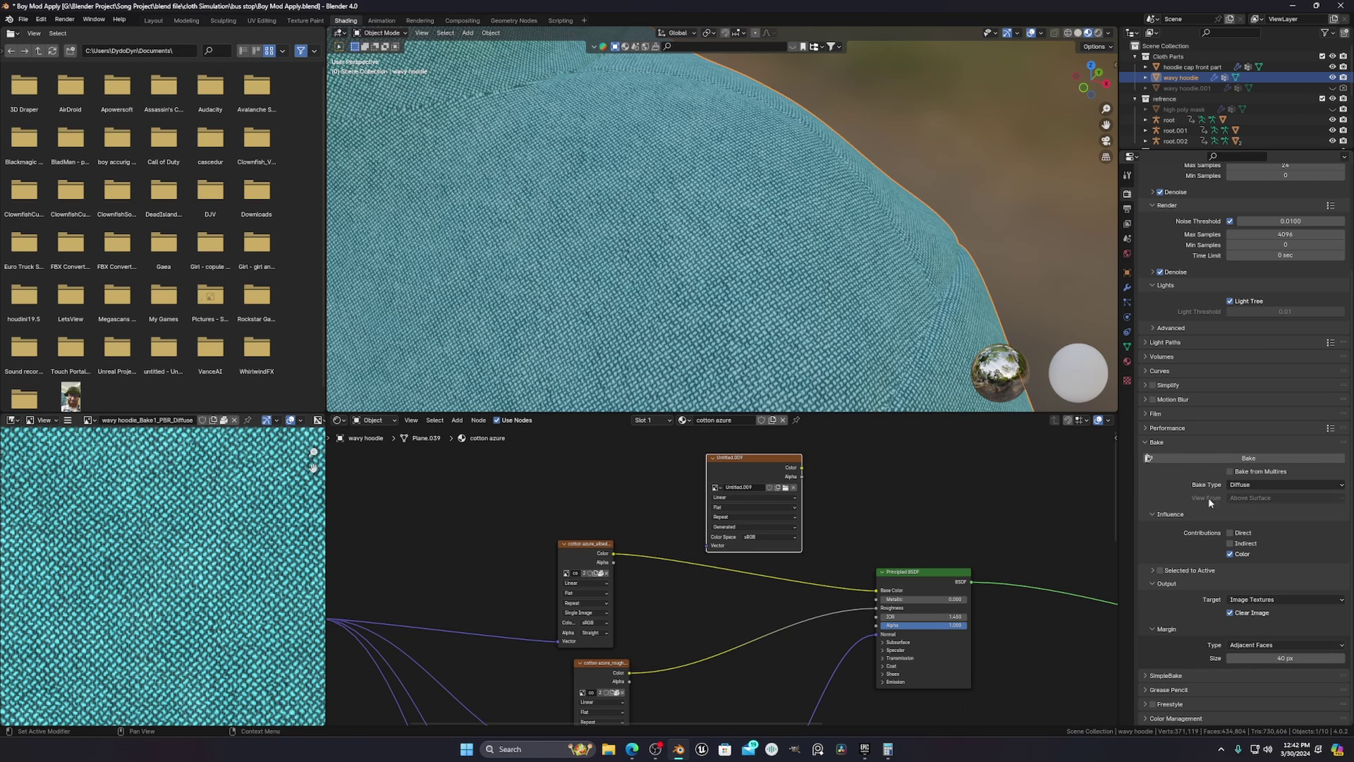
left_click(1248, 458)
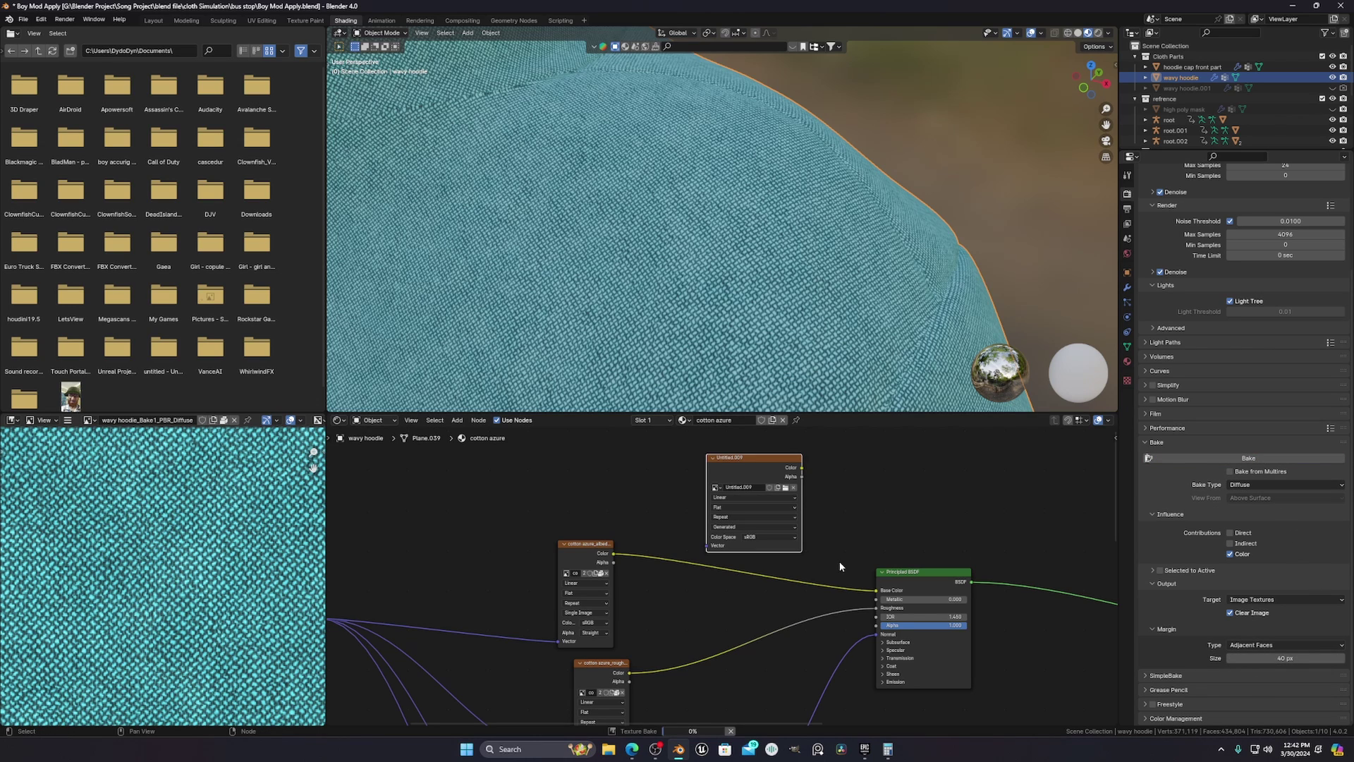
- Connect the baked image's Color output to the Base Color of the Principled BSDF
mouse_move(754, 450)
left_mouse_down()
mouse_move(827, 465)
mouse_move(757, 452)
left_mouse_up()
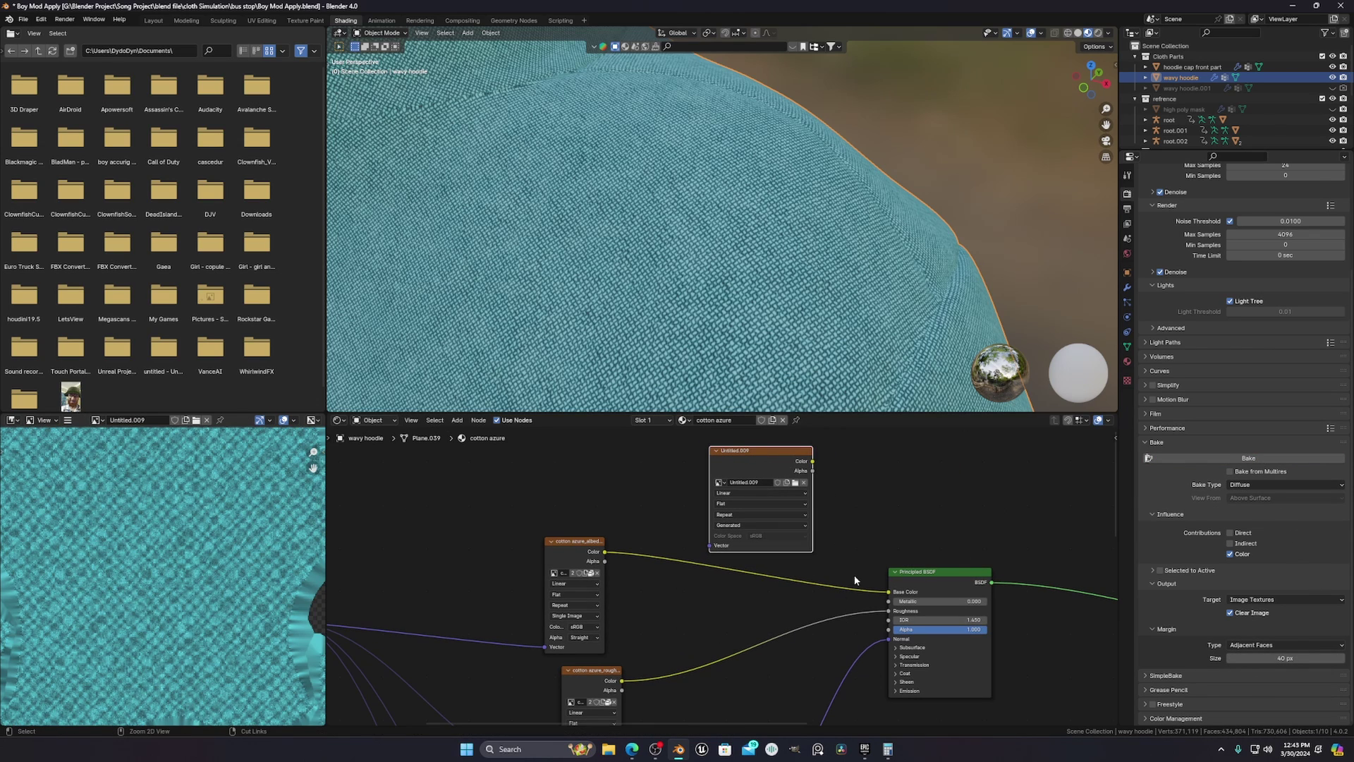
scroll(842, 539, "down", 1)
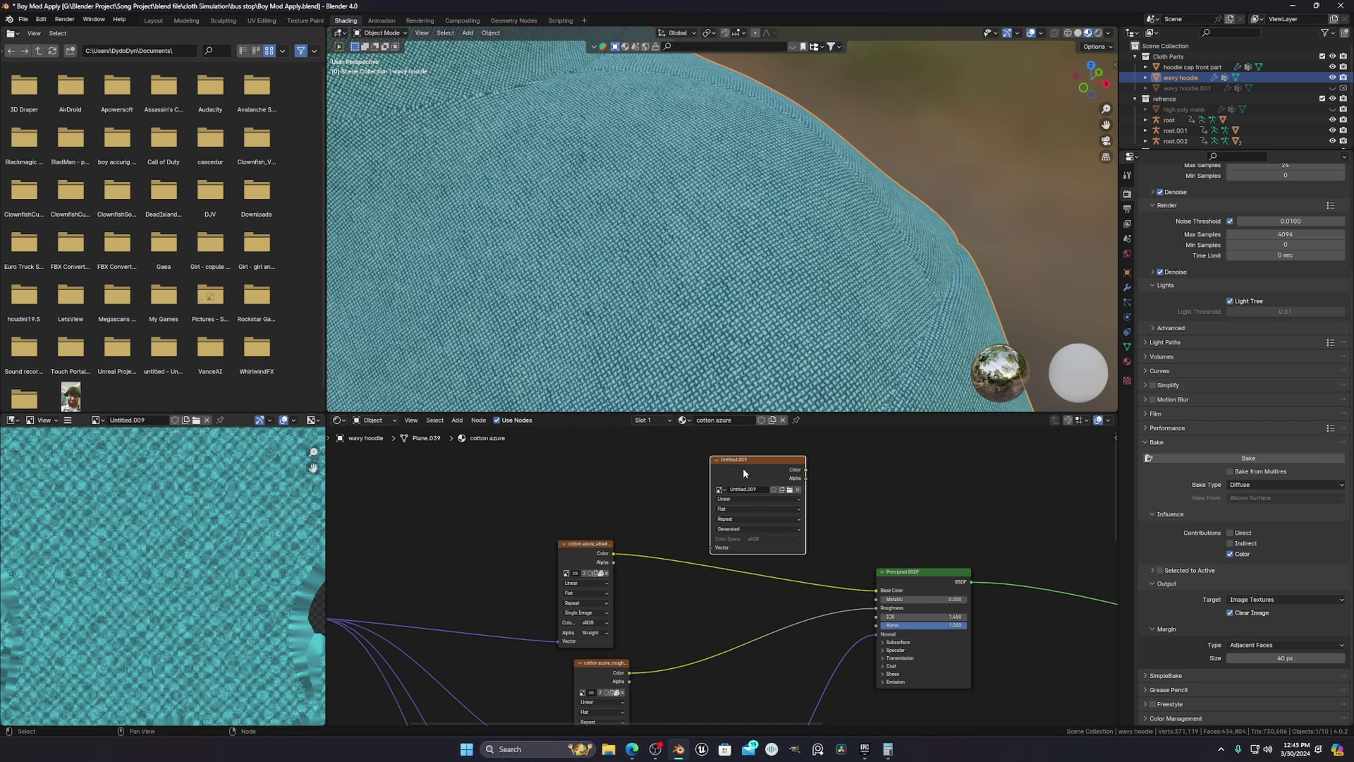
left_click_drag(743, 472, 876, 590)
- Examine the baked texture's sharpness on the hoodie and its full layout in the image editor
scroll(705, 212, "down", 5)
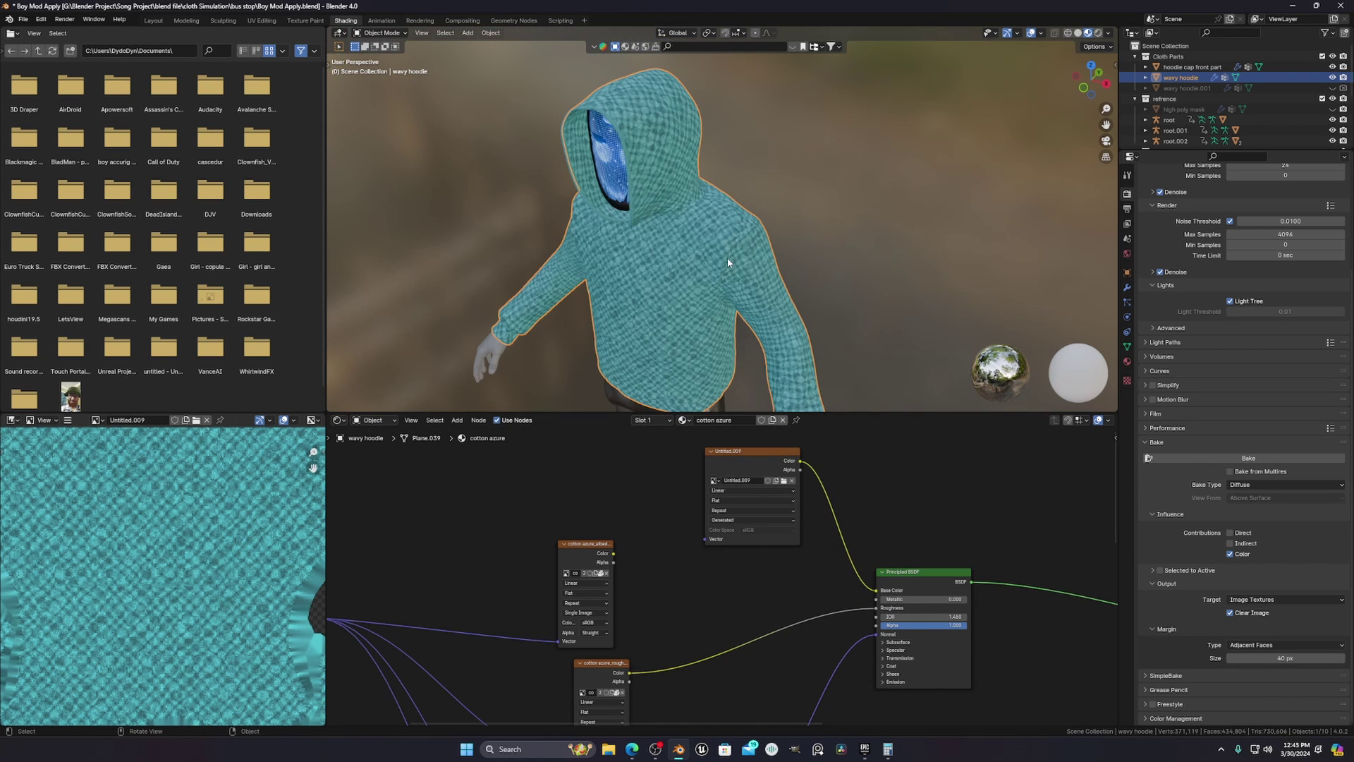
middle_click_drag(728, 259, 735, 248)
scroll(734, 248, "up", 3)
scroll(761, 282, "down", 3)
scroll(786, 314, "up", 3)
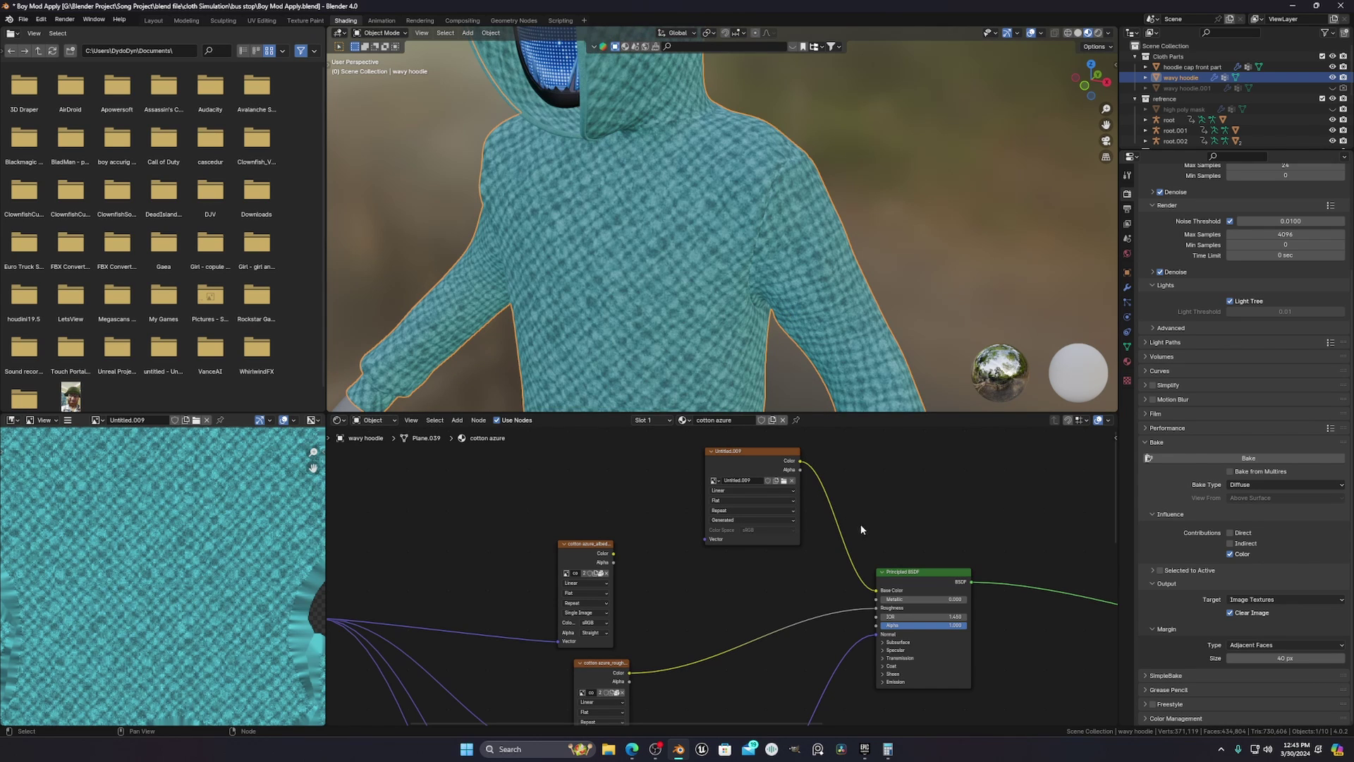
scroll(778, 271, "down", 2)
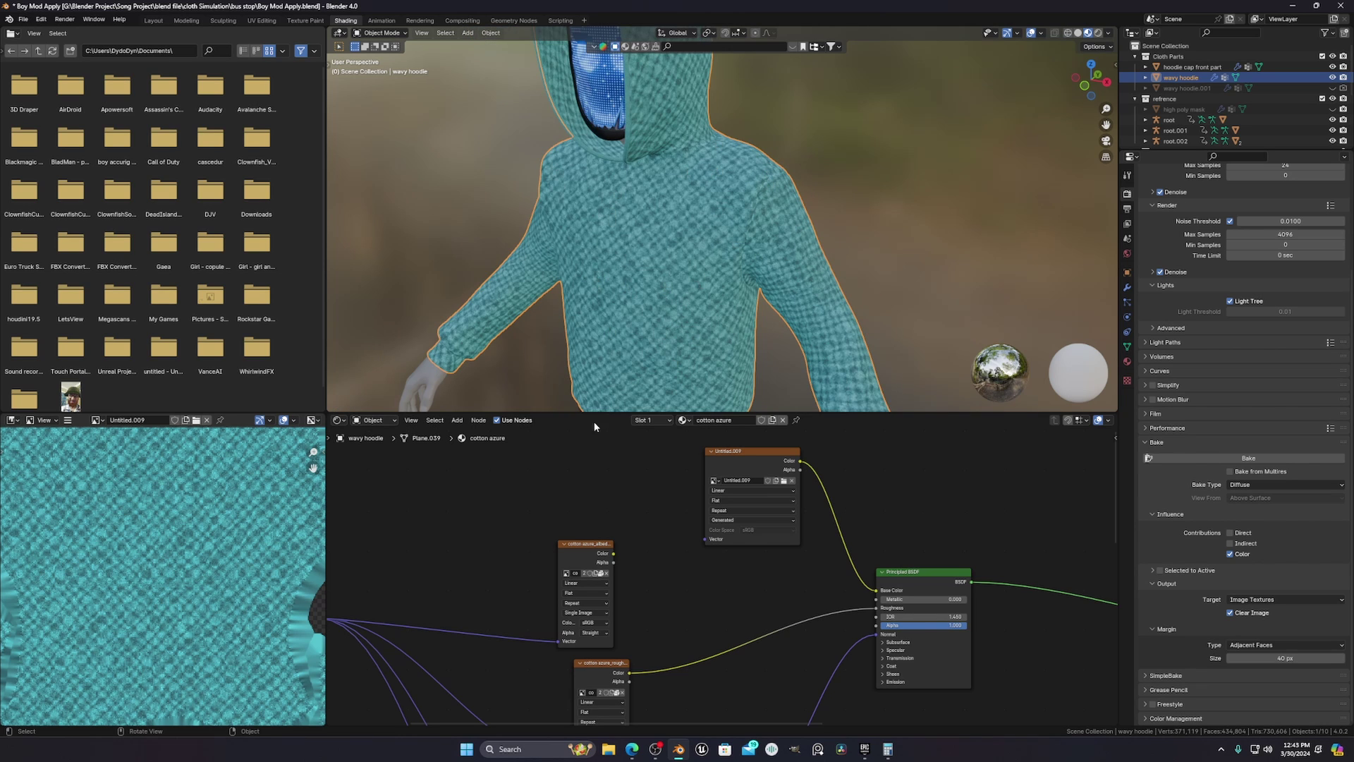
scroll(216, 532, "down", 4)
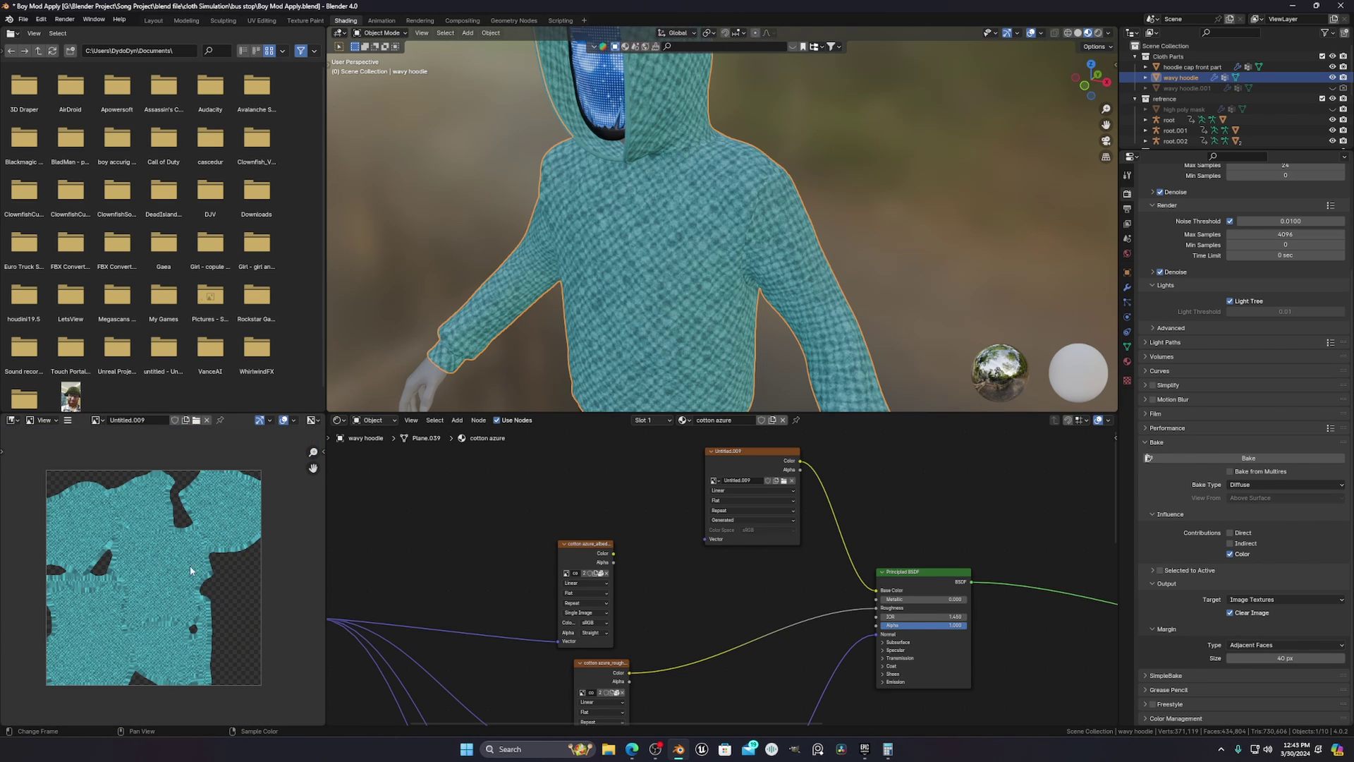
- Examine the hoodie's UV islands and seams in the UV Editing workspace, then leave Edit Mode and inspect the shoulder
left_click(261, 19)
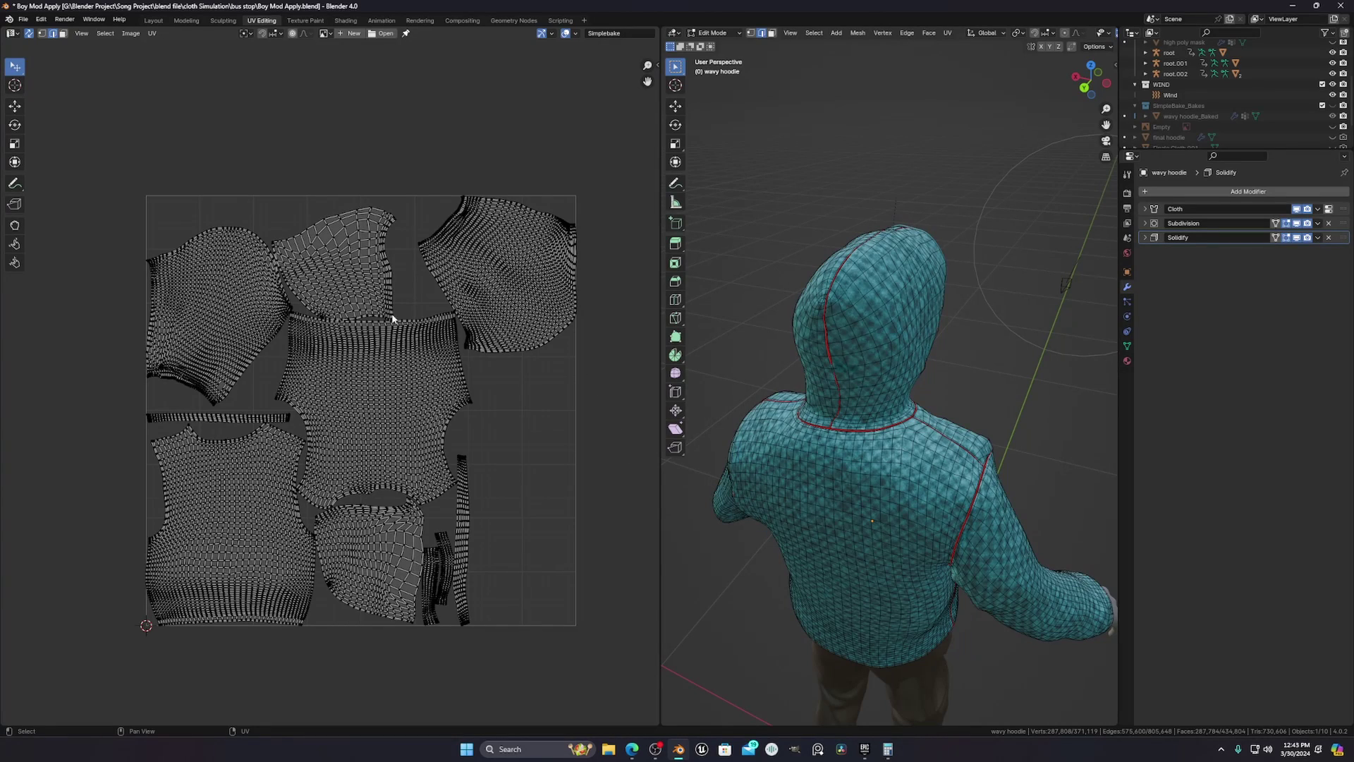
scroll(742, 453, "down", 2)
middle_click_drag(898, 471, 861, 459)
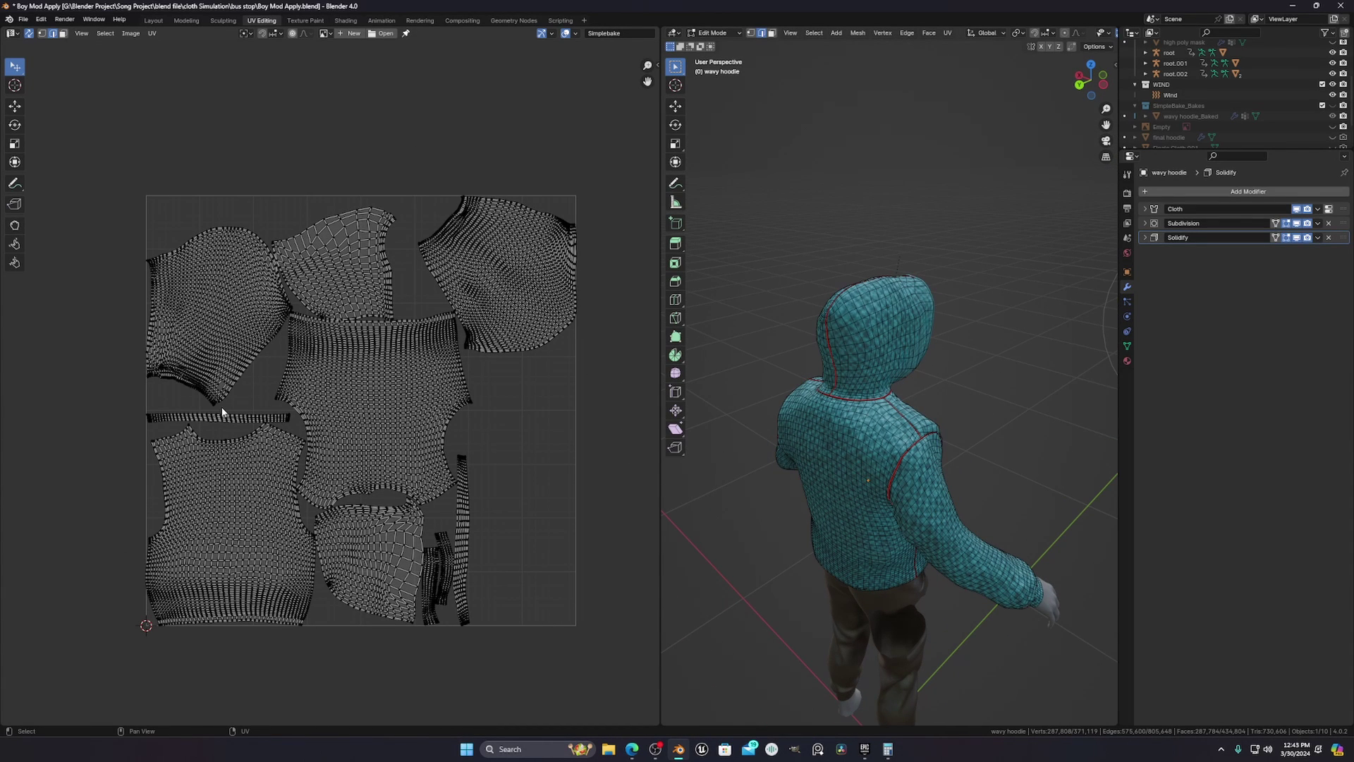
scroll(396, 408, "up", 4)
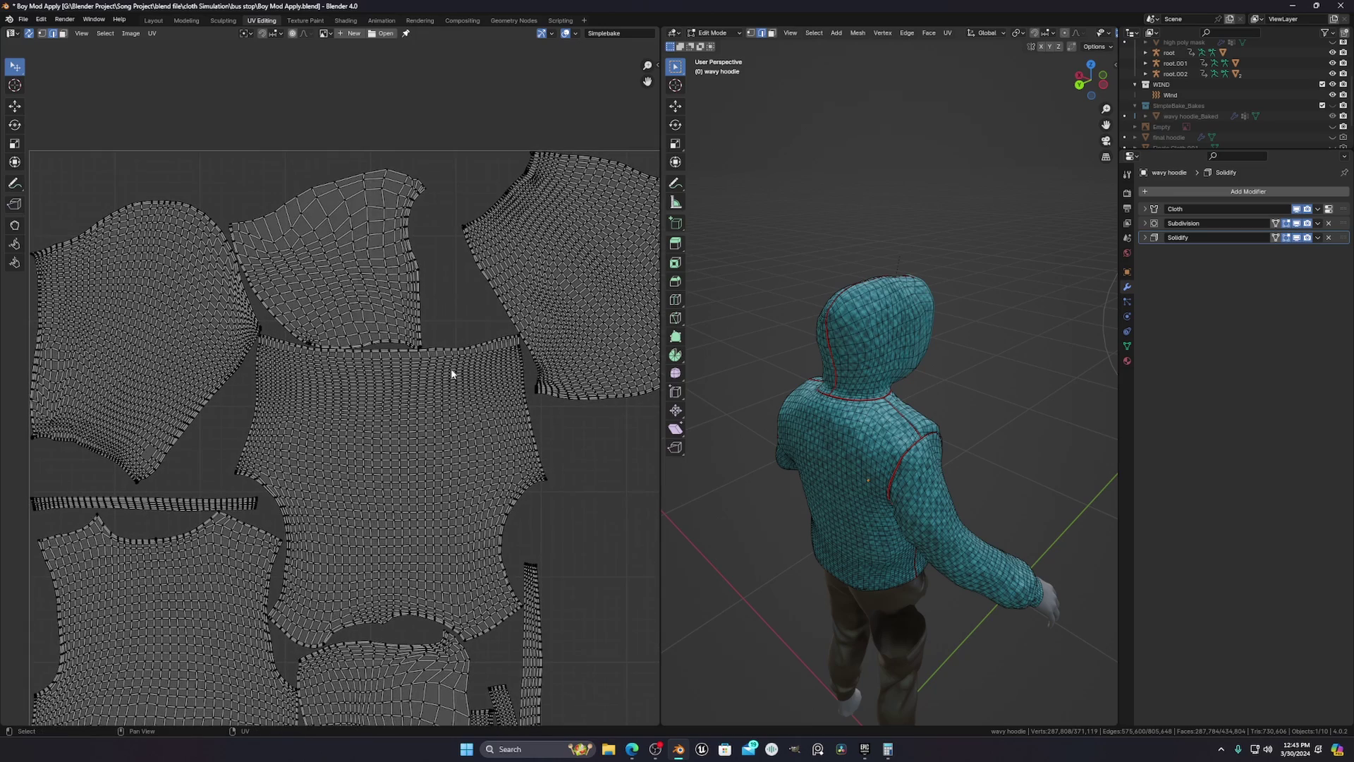
scroll(488, 436, "down", 2)
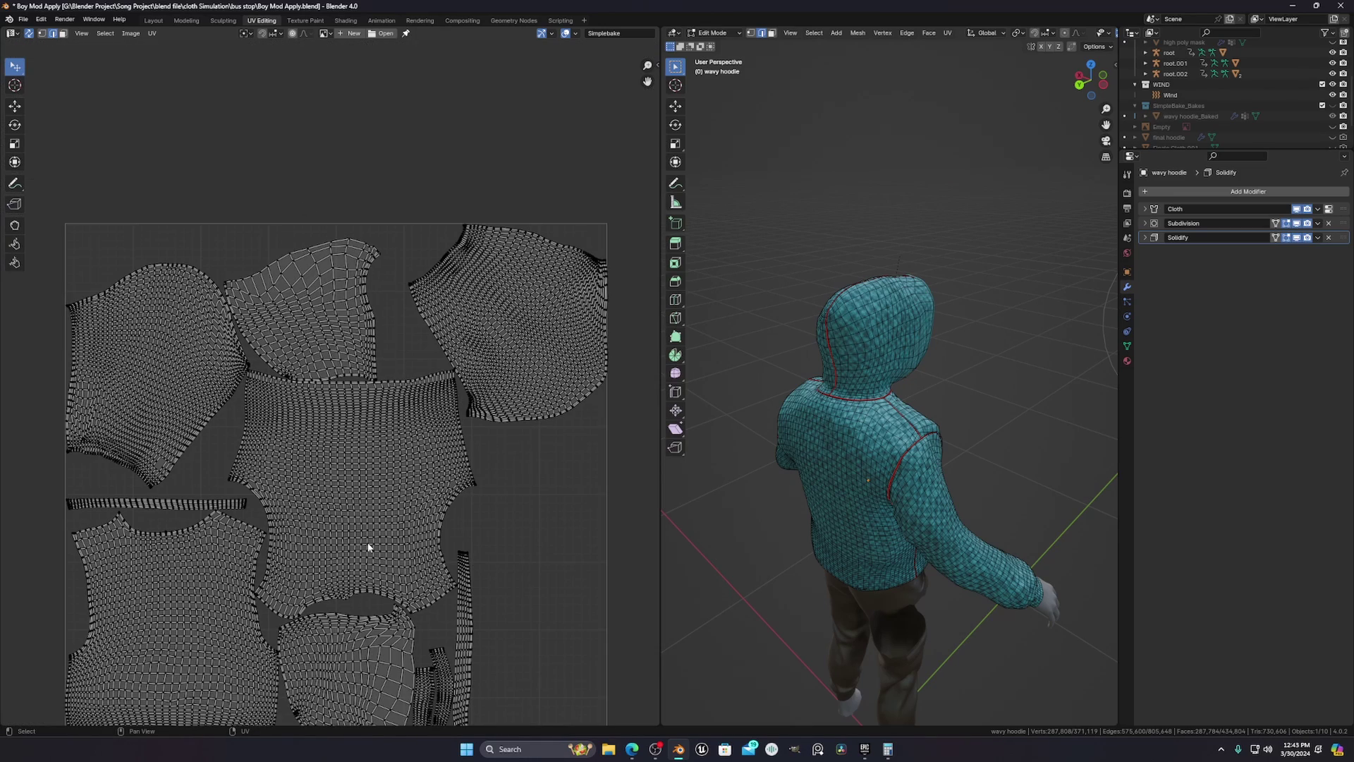
scroll(368, 547, "down", 1)
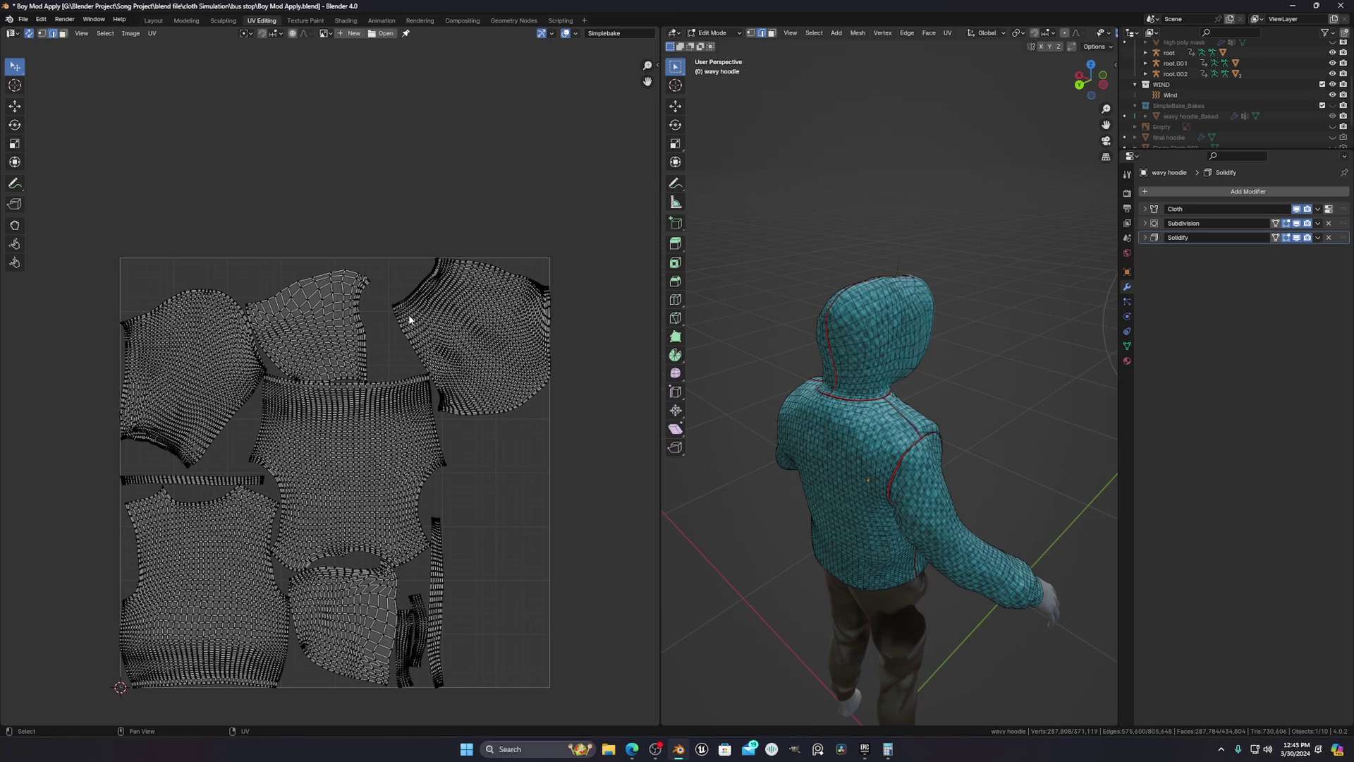
middle_click_drag(720, 540, 881, 473)
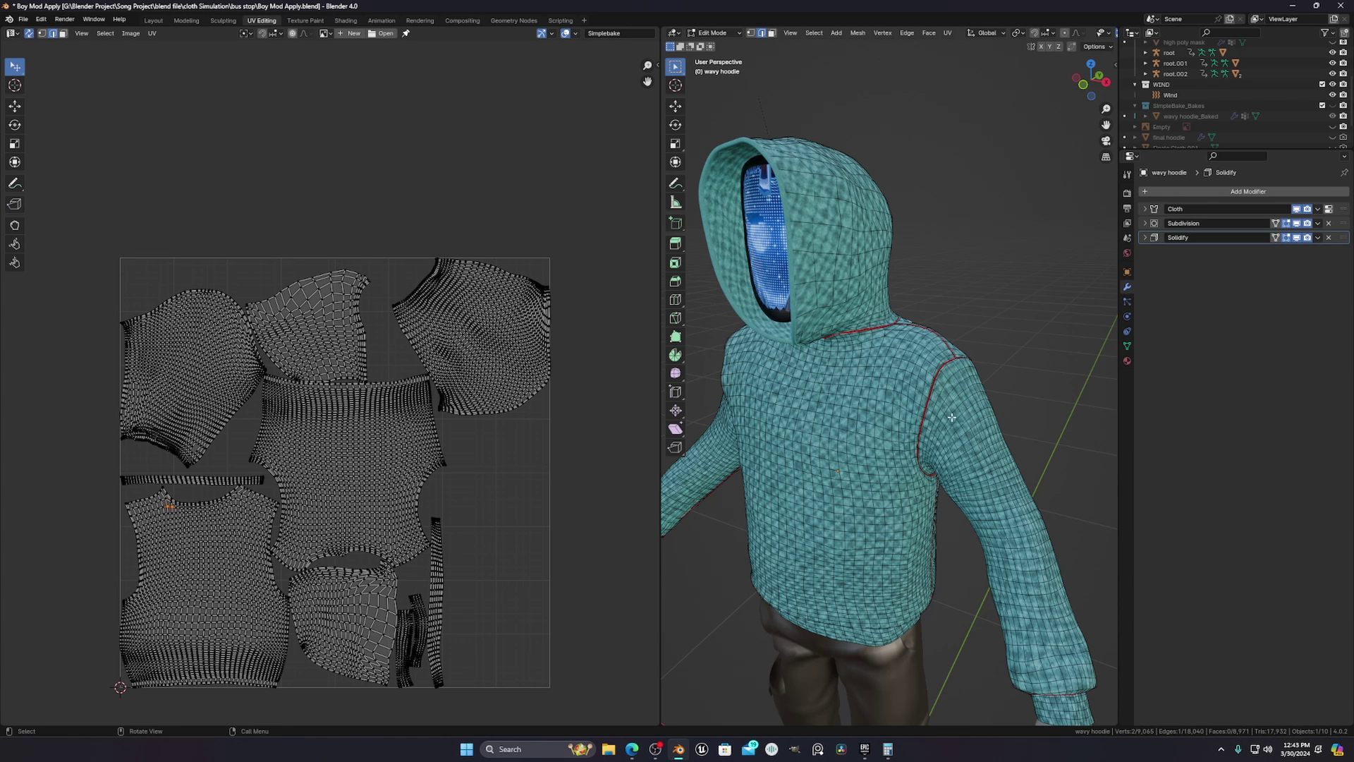
key("Tab")
scroll(882, 388, "up", 3)
middle_click_drag(876, 393, 837, 407)
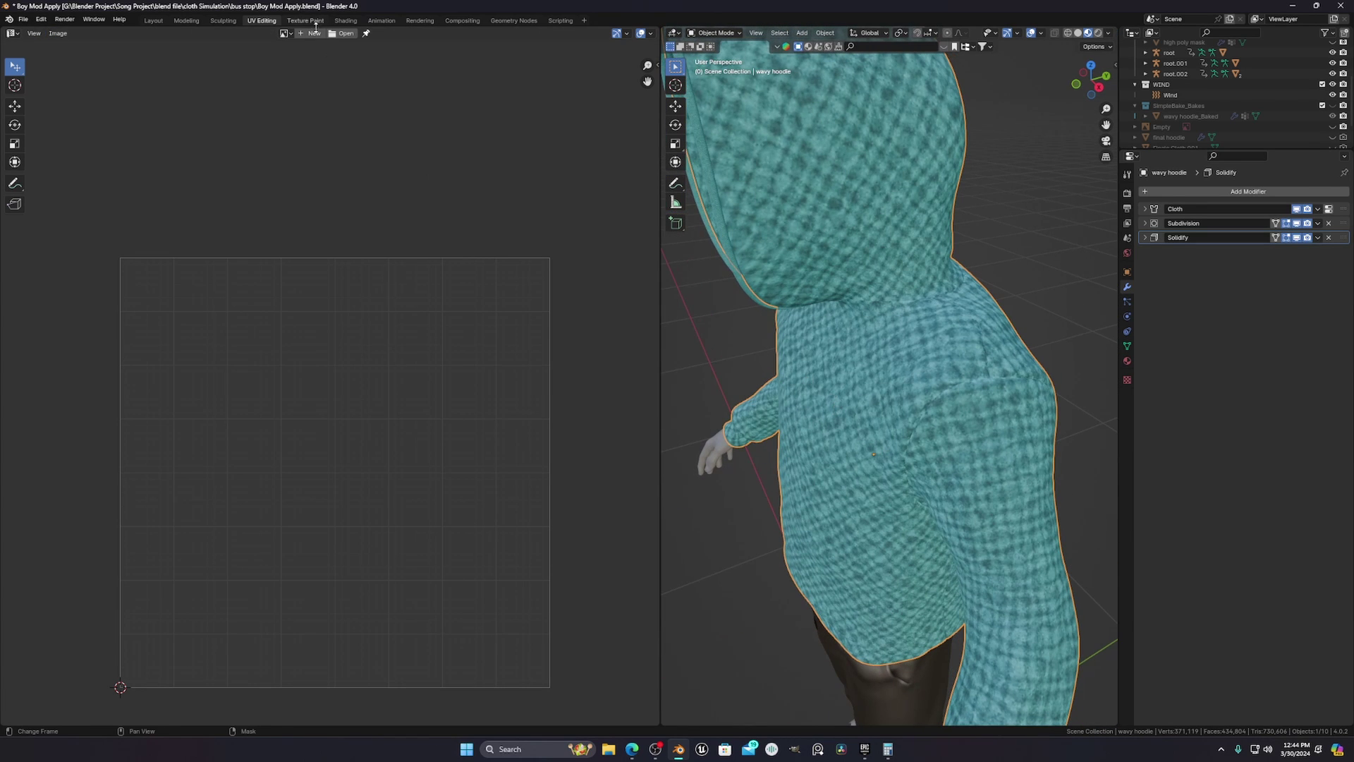
- Return to the Shading workspace and examine the Mapping node's scale and its links to the cotton azure textures
left_click(346, 20)
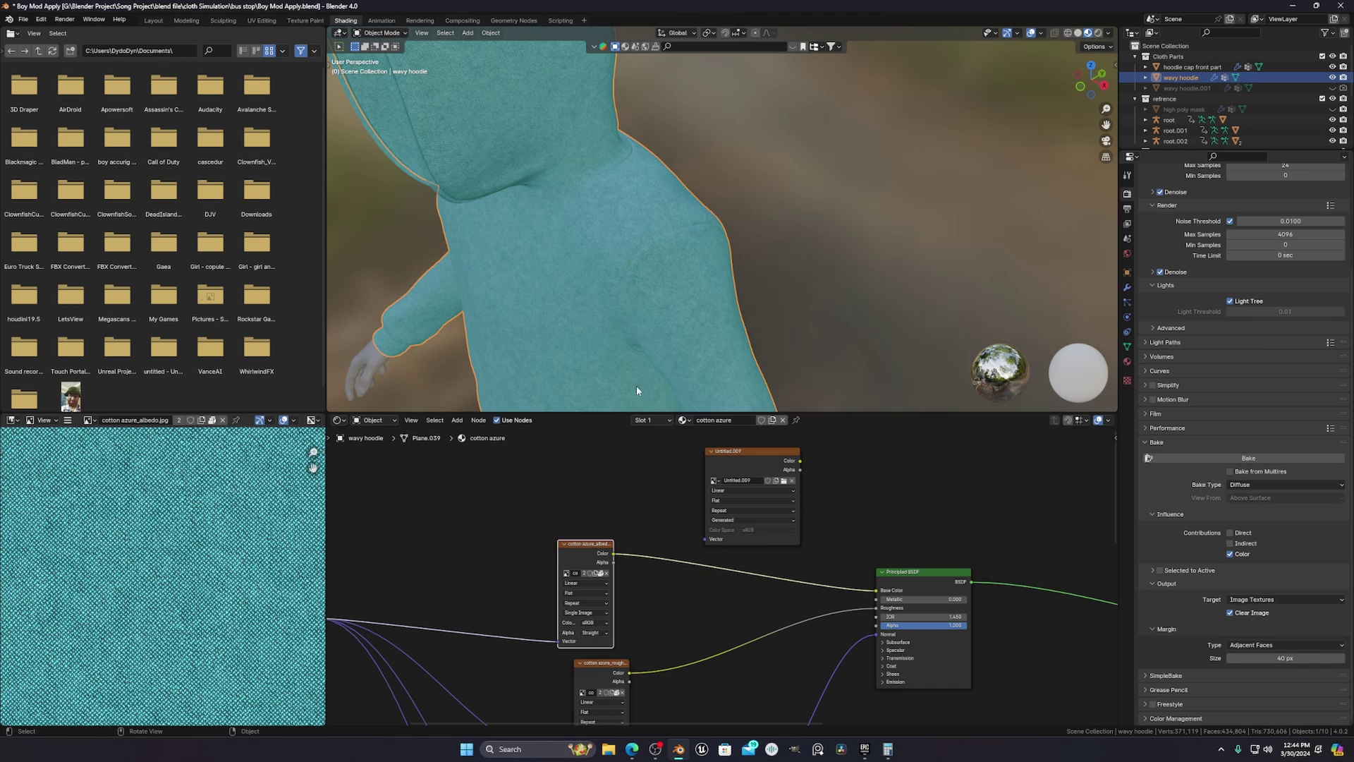
middle_click_drag(465, 634, 953, 557)
scroll(828, 604, "up", 2)
middle_click_drag(828, 604, 733, 550)
scroll(711, 557, "up", 5)
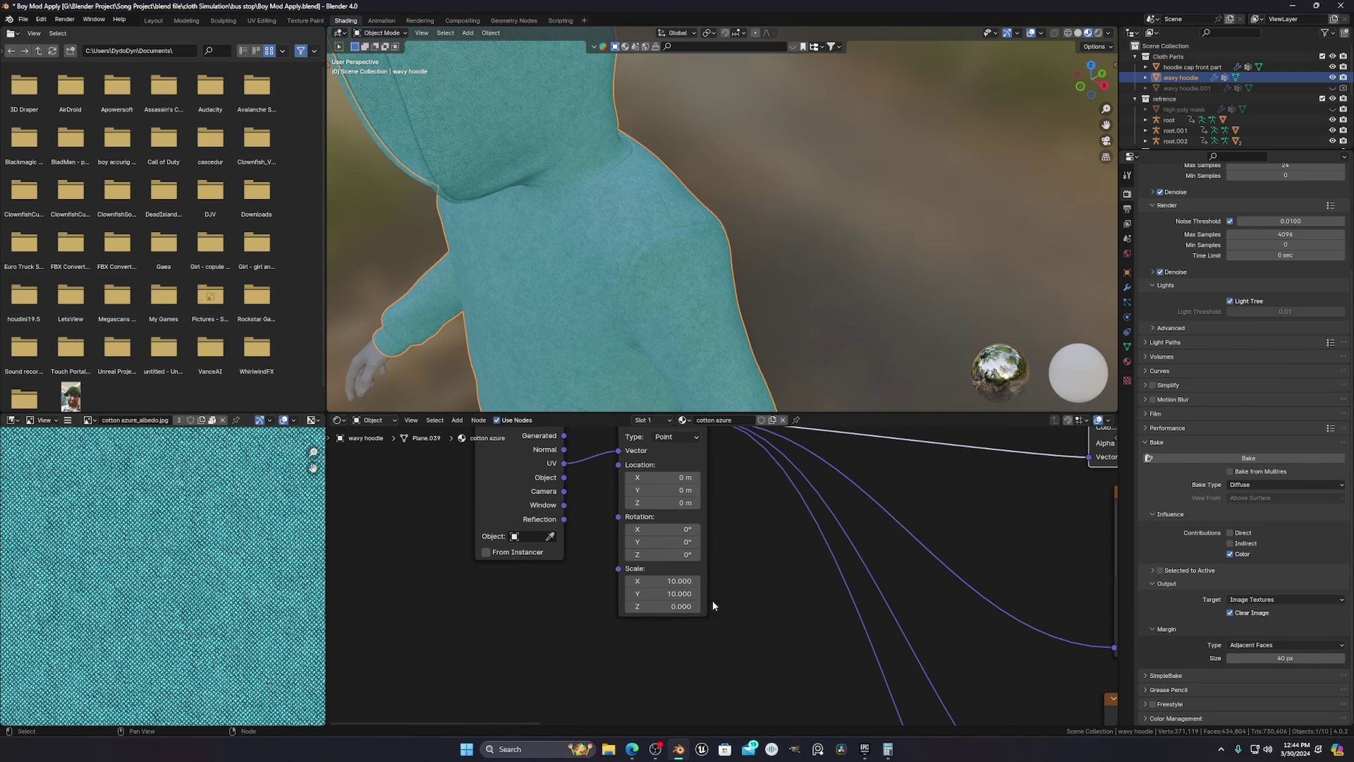
middle_click_drag(830, 570, 815, 597)
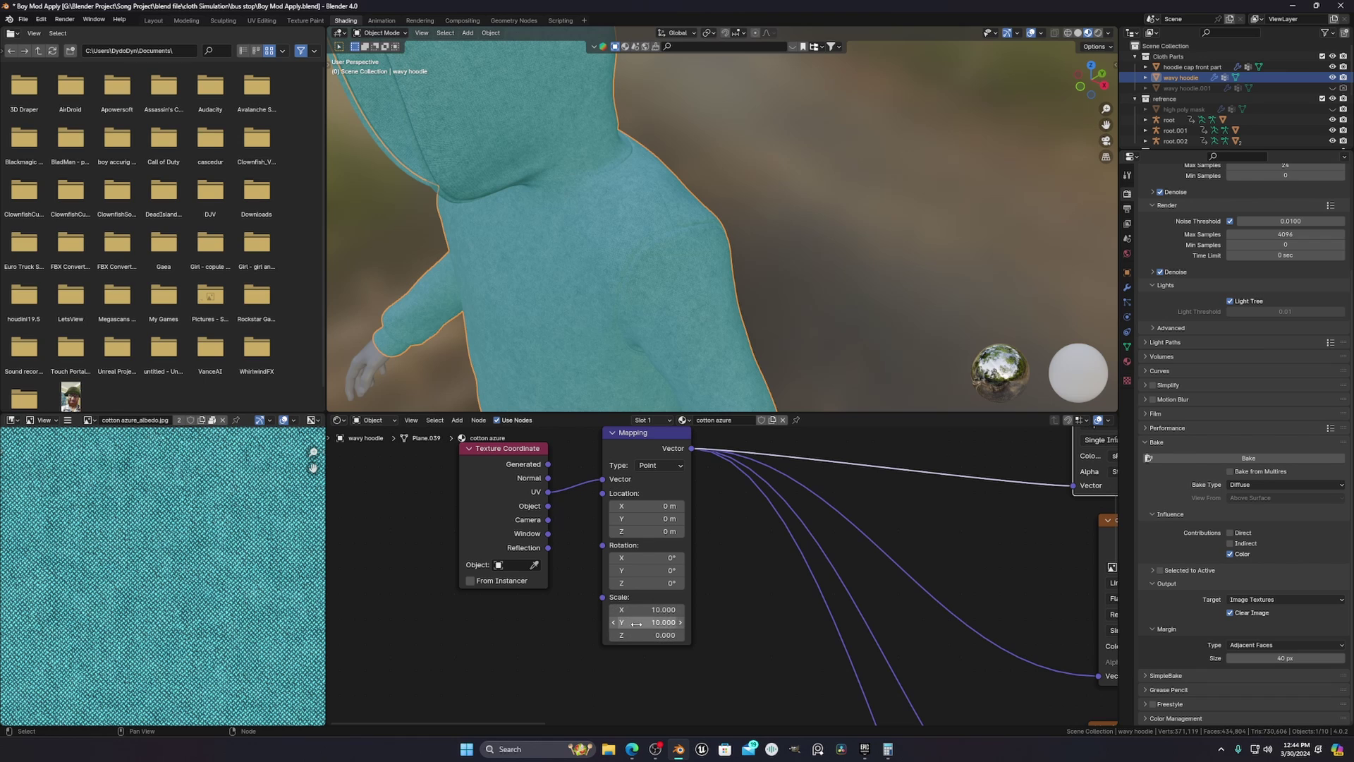
scroll(738, 601, "down", 1)
middle_click_drag(738, 601, 692, 626)
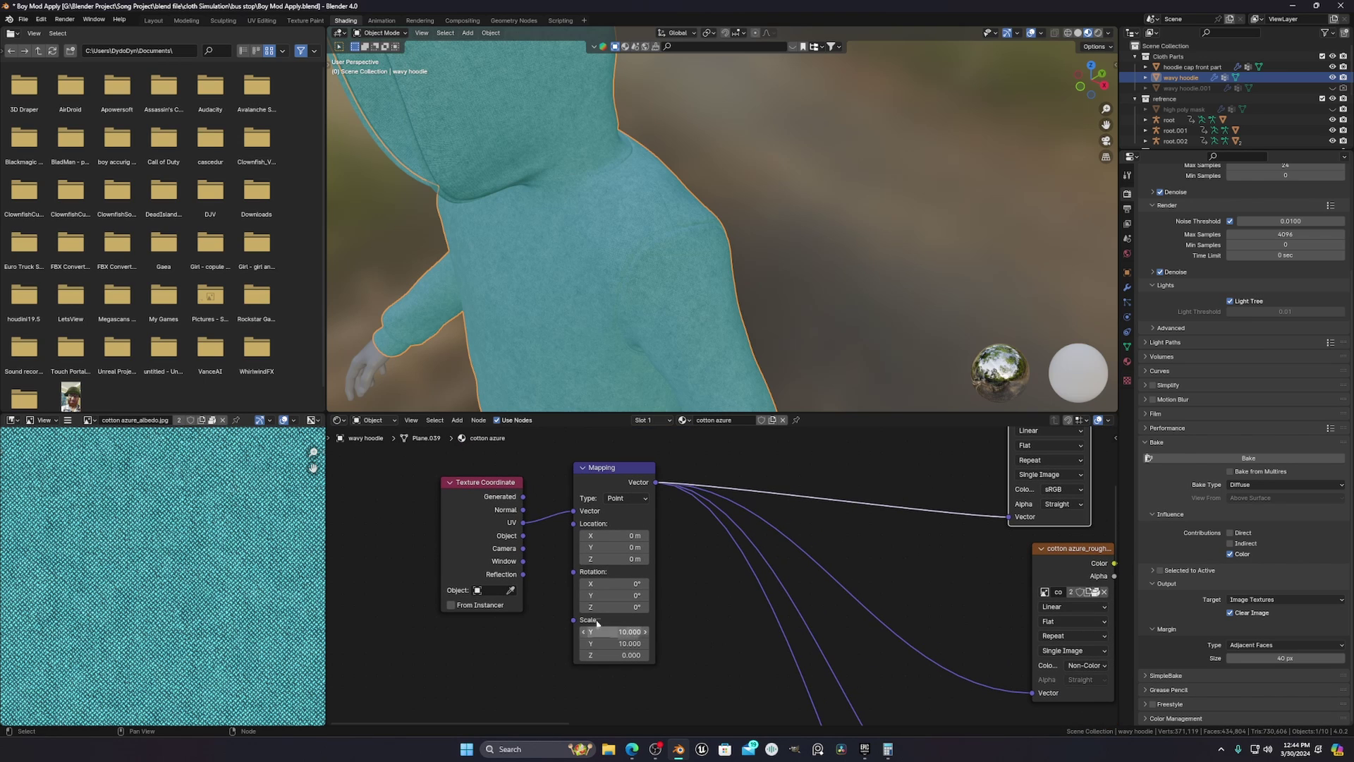
scroll(747, 589, "down", 1)
middle_click_drag(1063, 524, 885, 594)
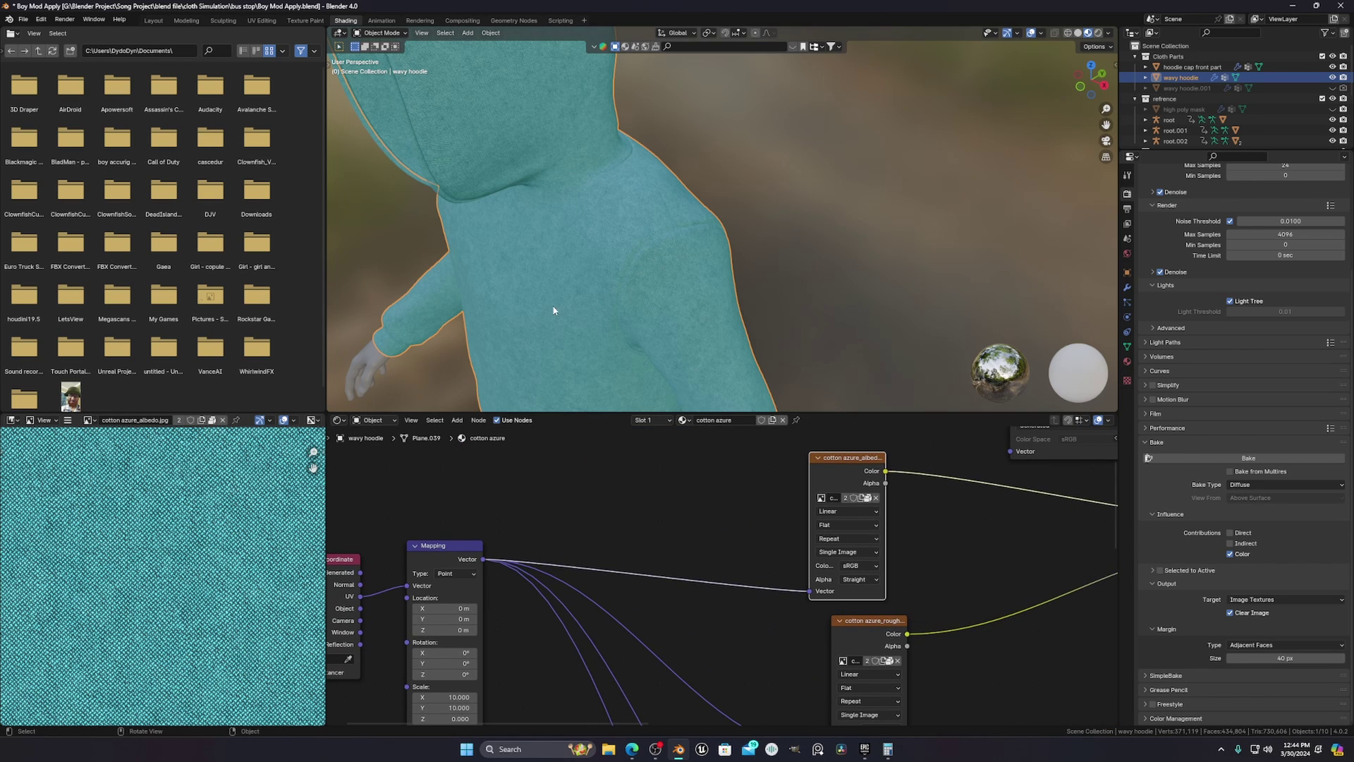
middle_click_drag(690, 583, 613, 628)
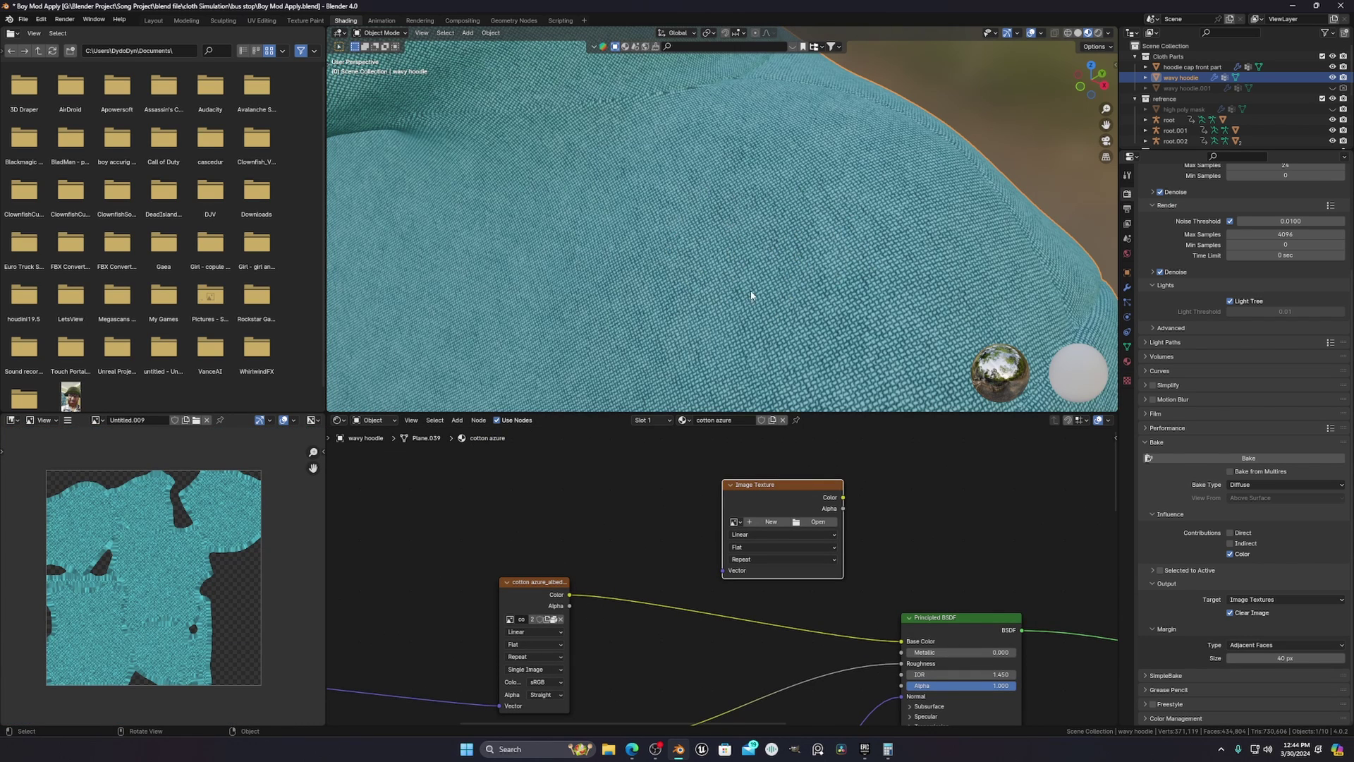
- Try to set the Mapping node's X and Y scale to 2
left_click(756, 522)
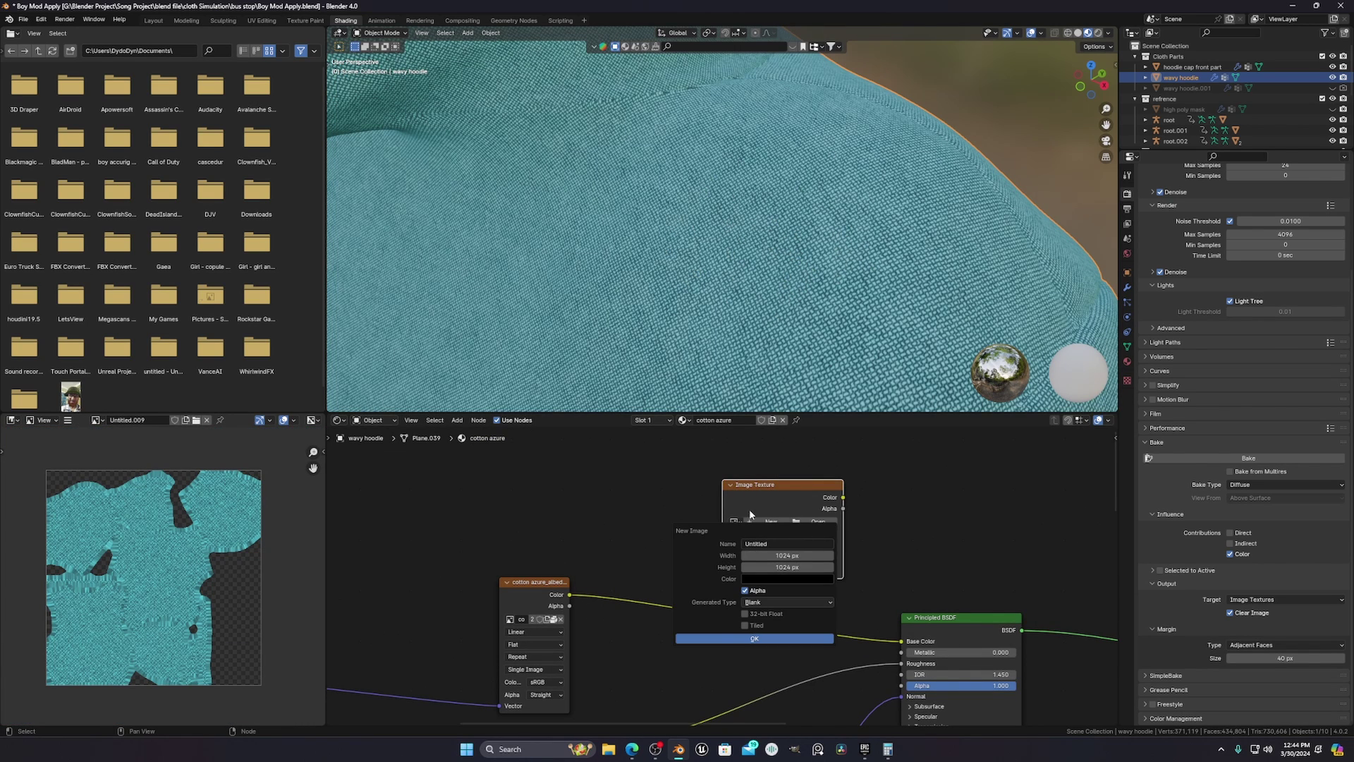
left_click(582, 537)
scroll(565, 577, "down", 3)
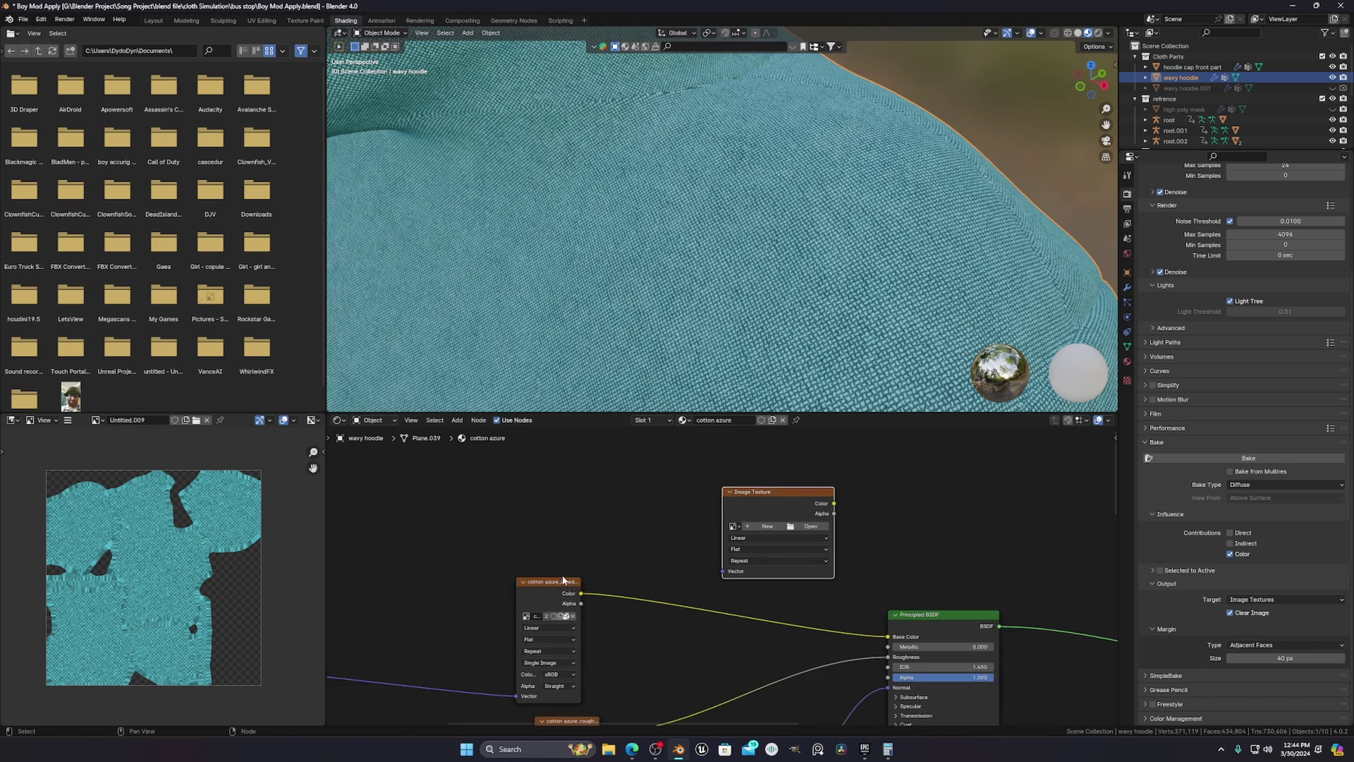
middle_click_drag(565, 578, 865, 462)
scroll(636, 587, "up", 2)
middle_click_drag(629, 579, 600, 493)
scroll(584, 585, "up", 3)
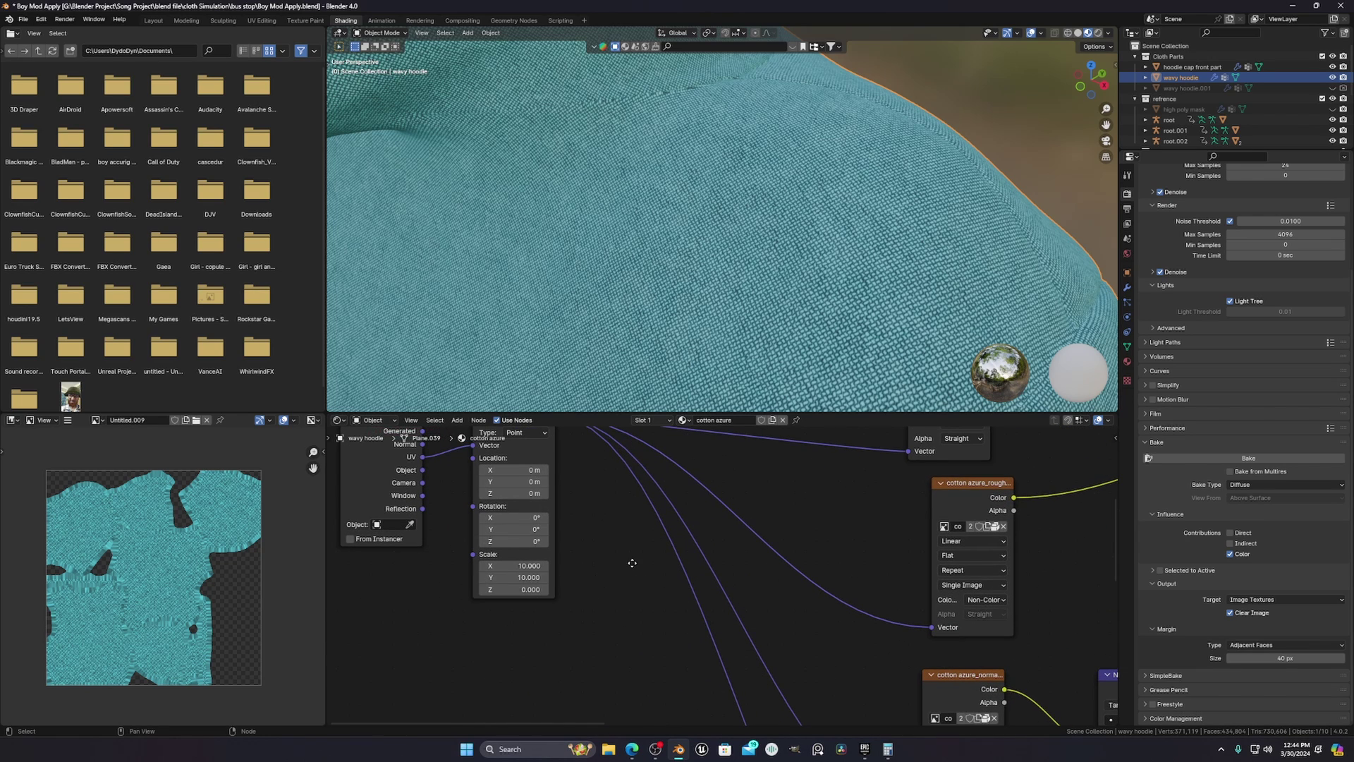
middle_click_drag(632, 563, 630, 578)
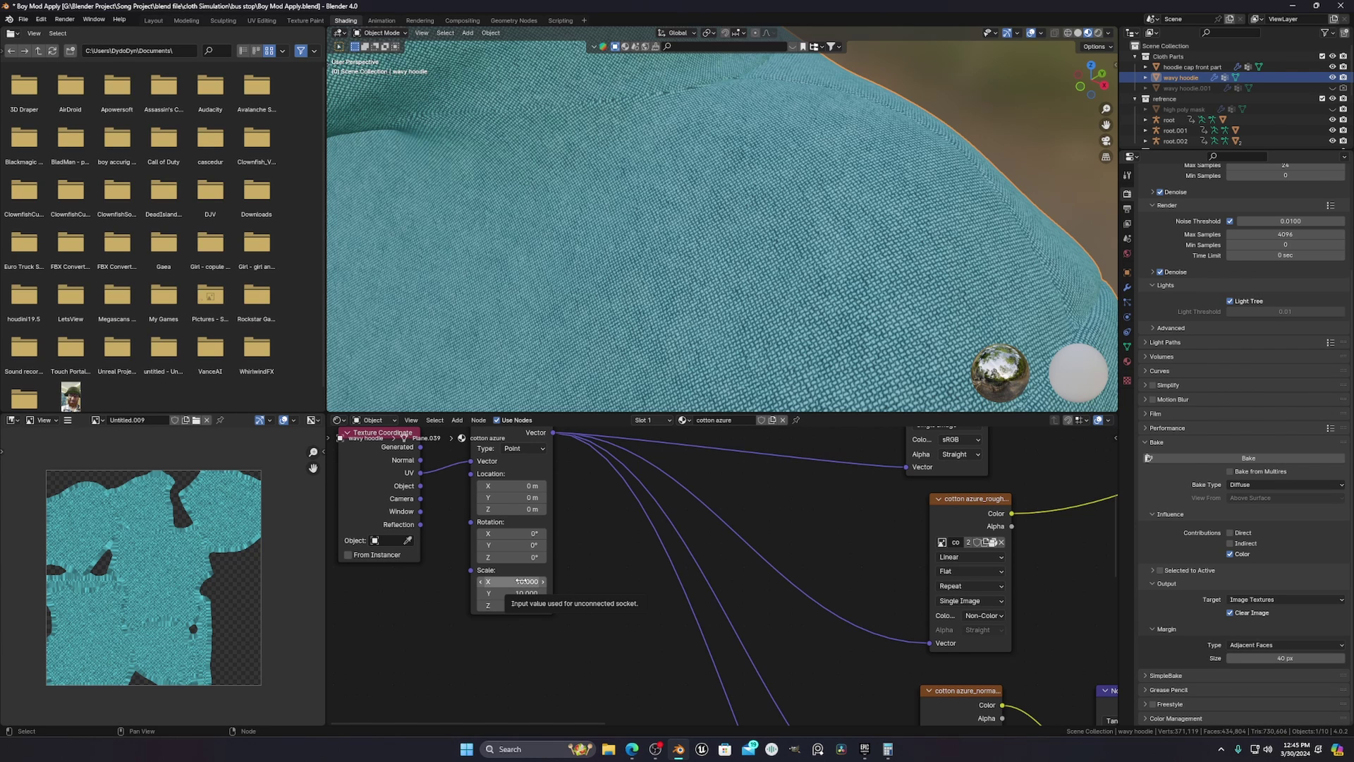
left_click_drag(522, 581, 522, 593)
type("2")
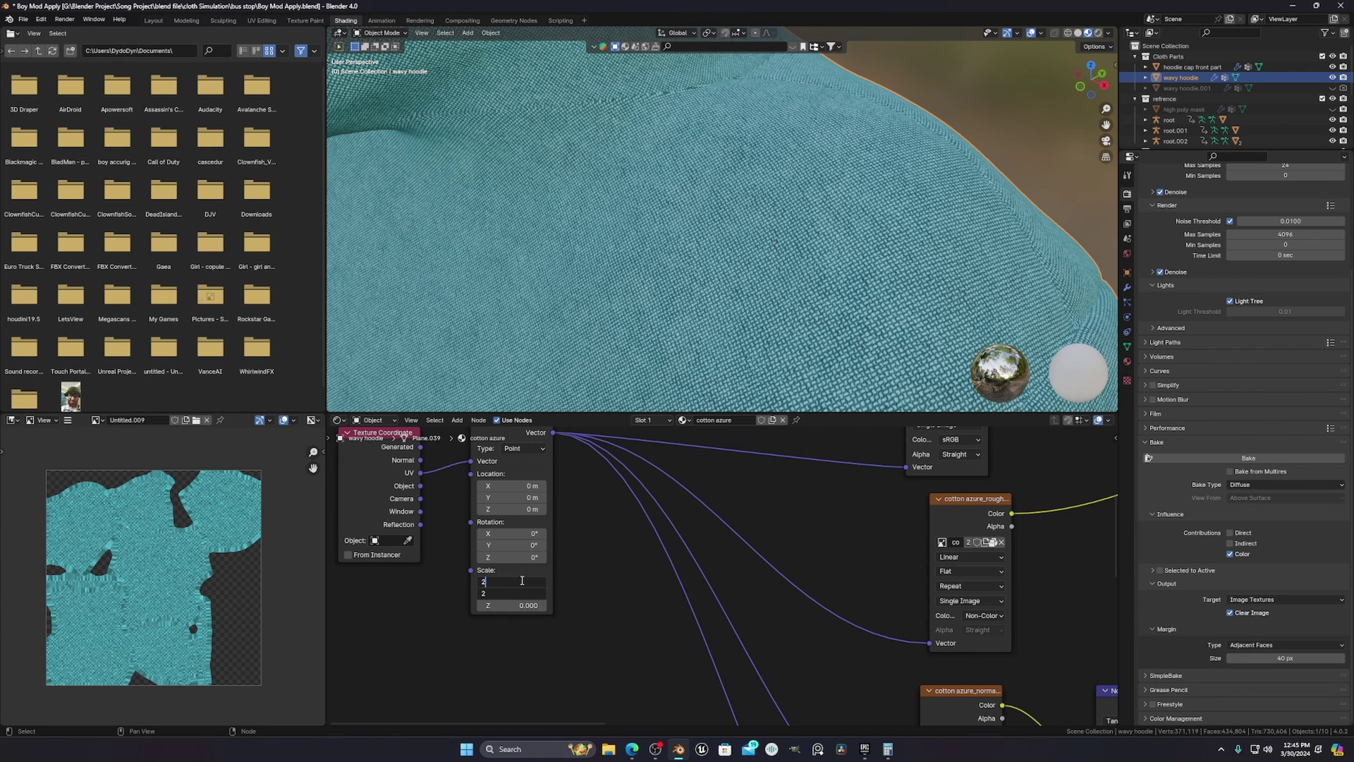
key("Return")
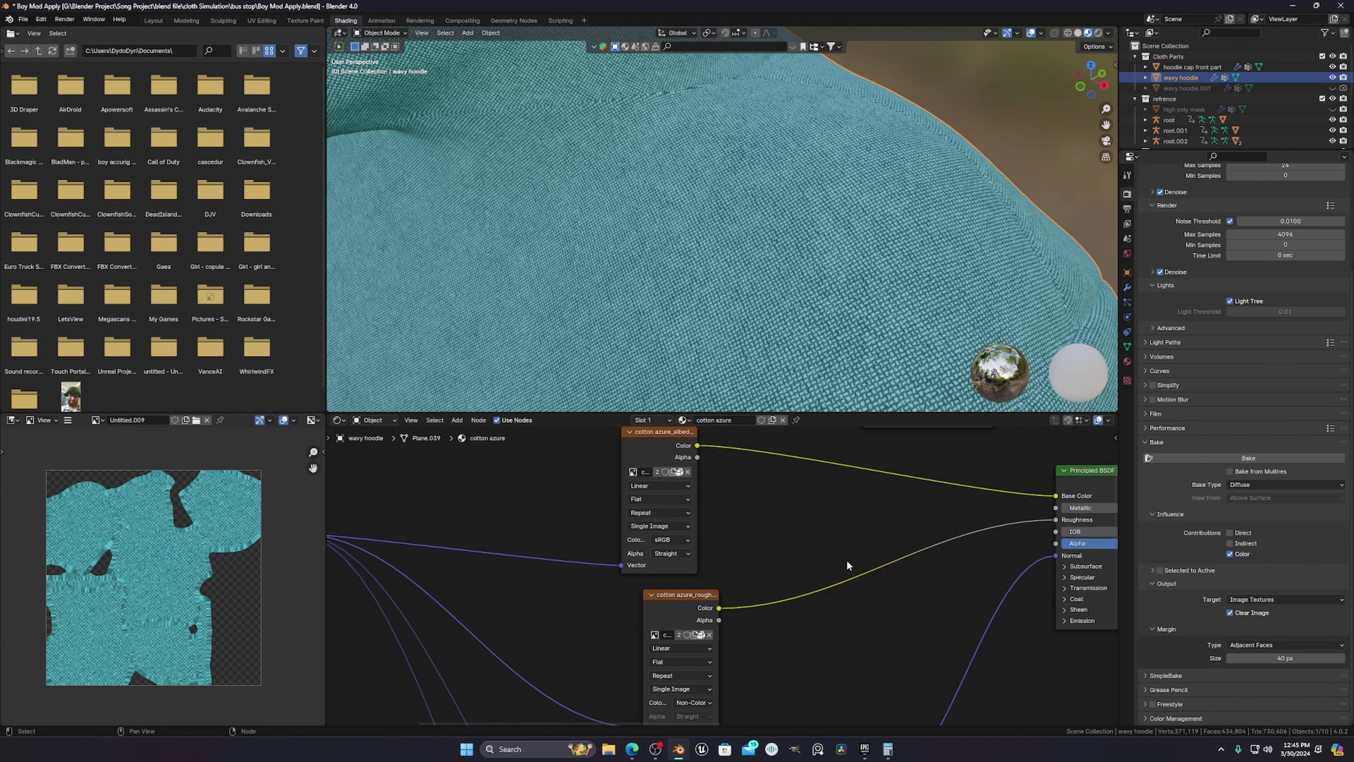
- Create a 10240 × 10240 px image in the empty Image Texture node
middle_click_drag(917, 446, 834, 592)
scroll(804, 608, "up", 2)
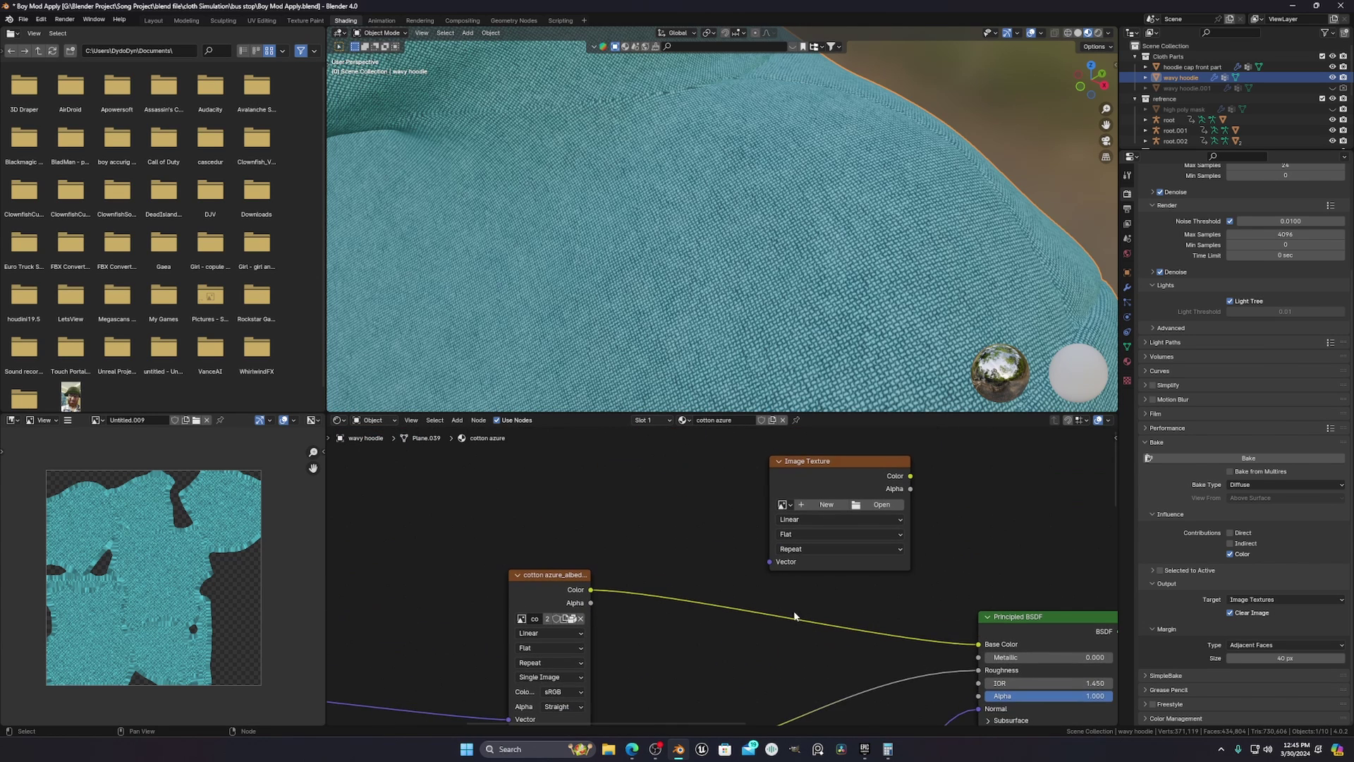
left_click(815, 498)
left_click(855, 527)
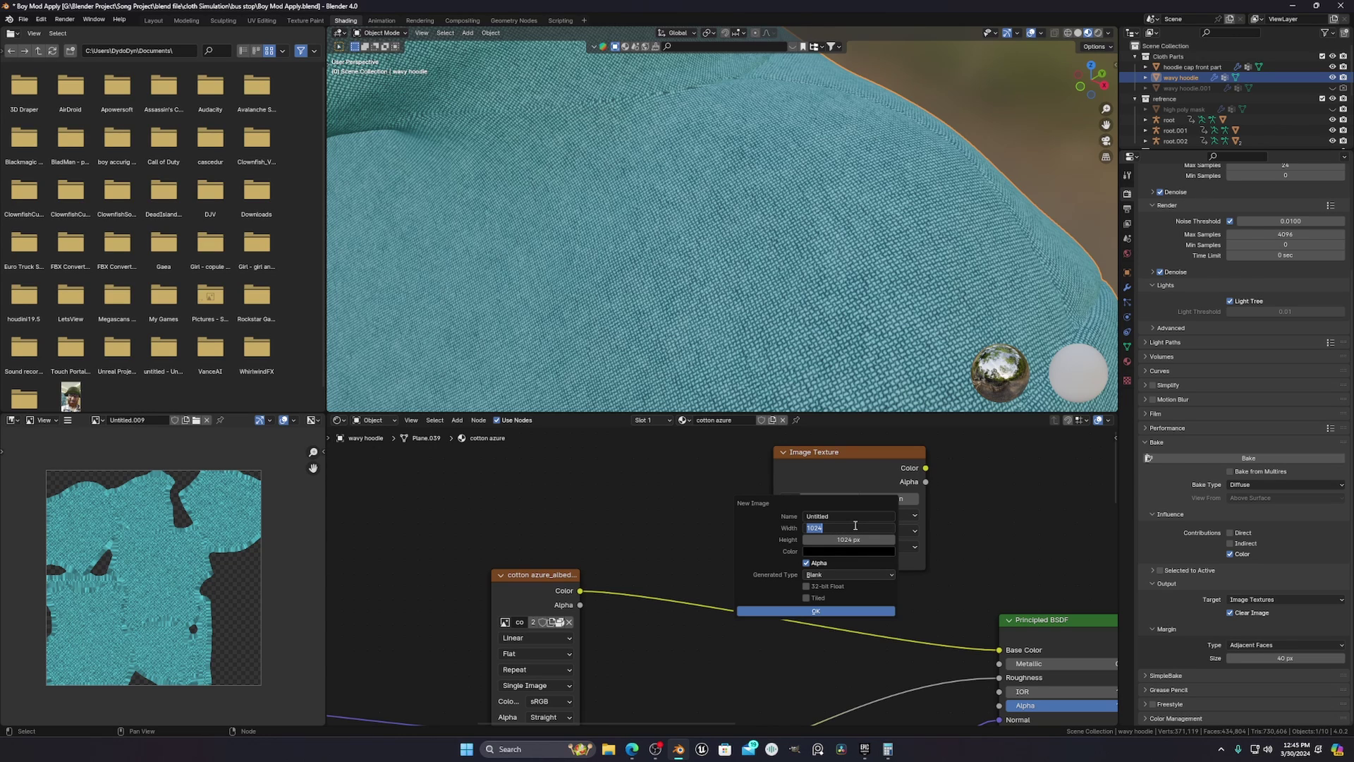
type("1024*")
type("1")
type("0")
key("Return")
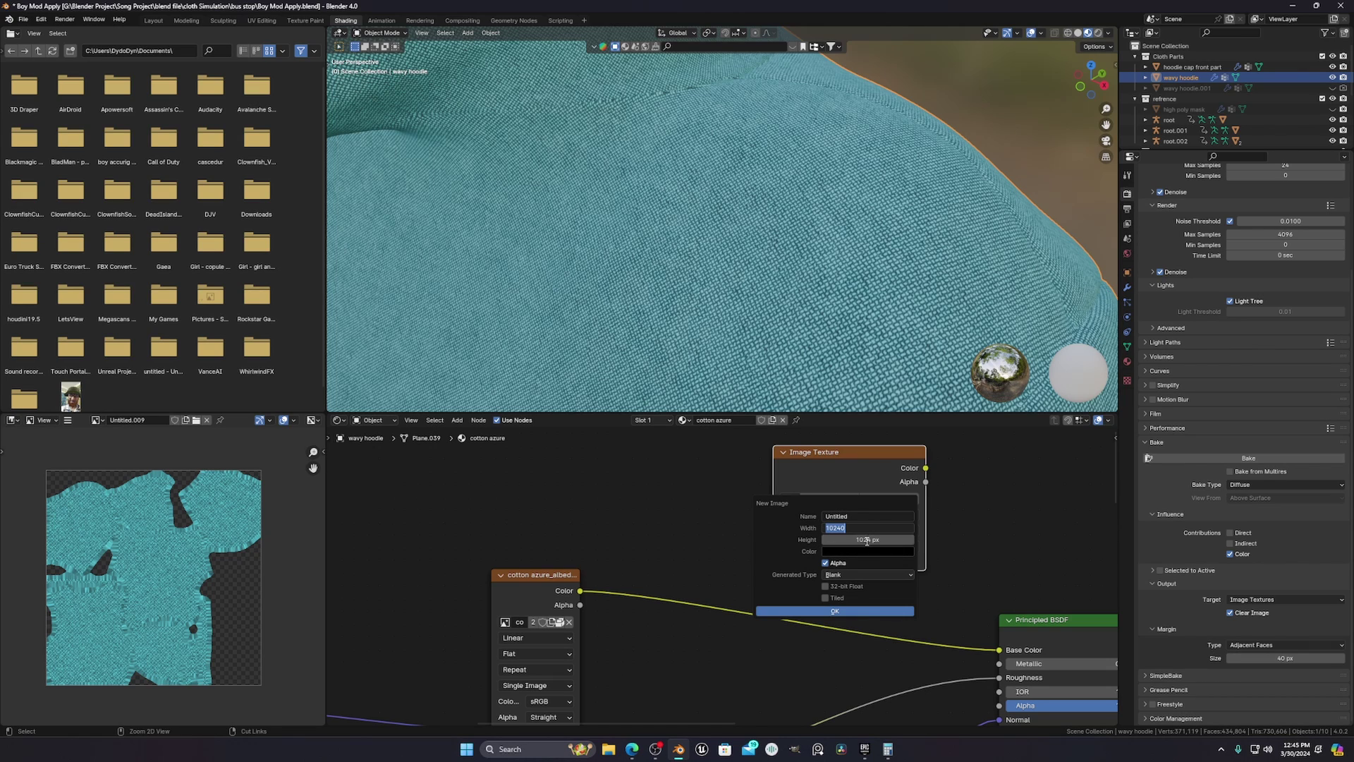
left_click(863, 541)
type("10240")
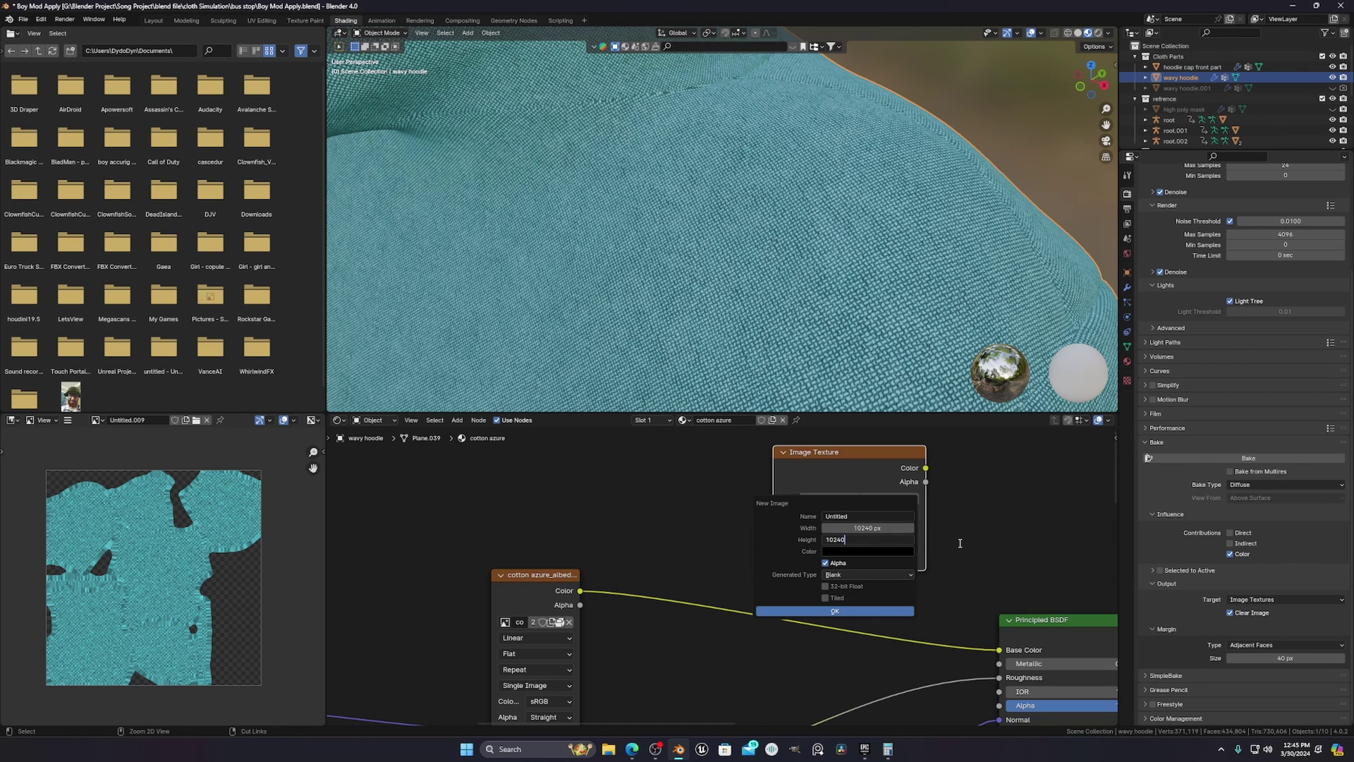
key("Return")
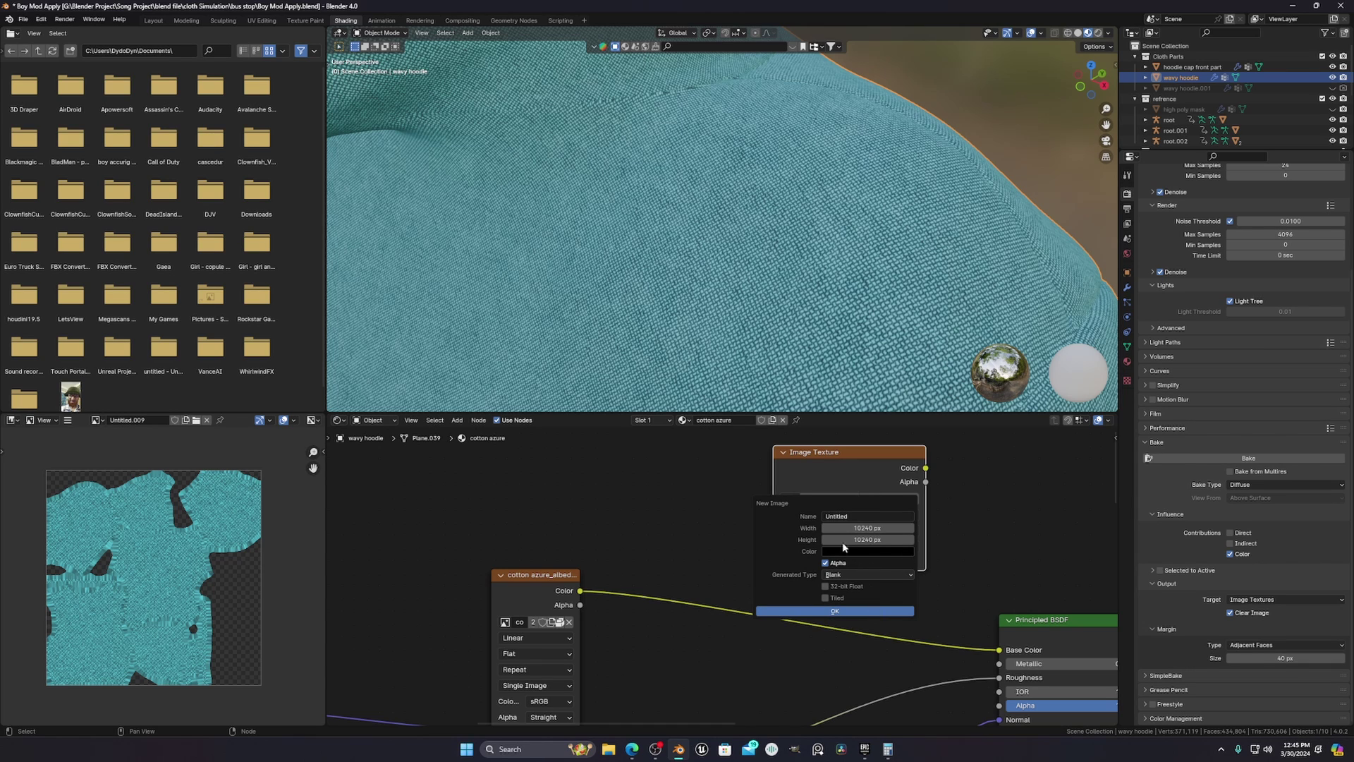
key("Return")
- Delete the unconnected Image Texture node holding the new blank image from the cotton azure material
scroll(732, 650, "down", 3)
middle_click_drag(732, 650, 843, 572)
scroll(842, 573, "down", 2)
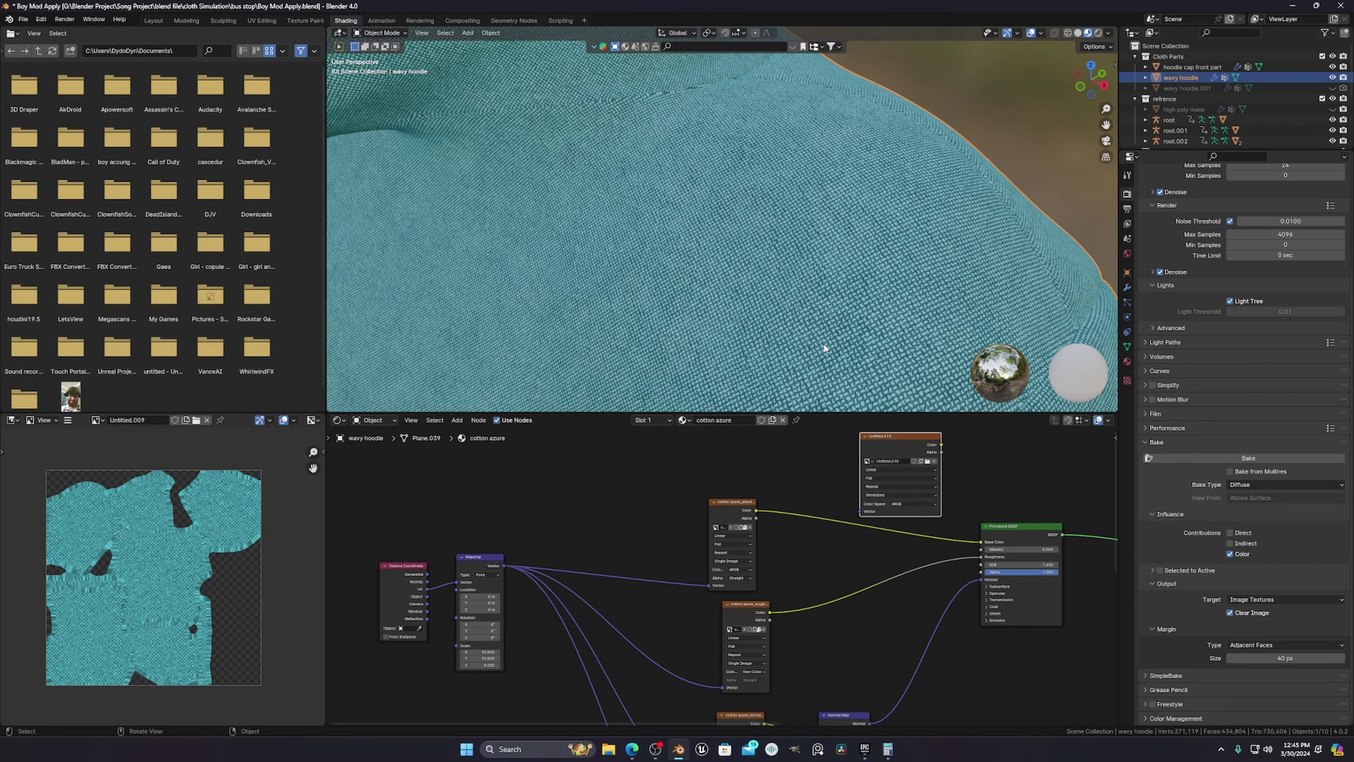
middle_click_drag(852, 566, 835, 589)
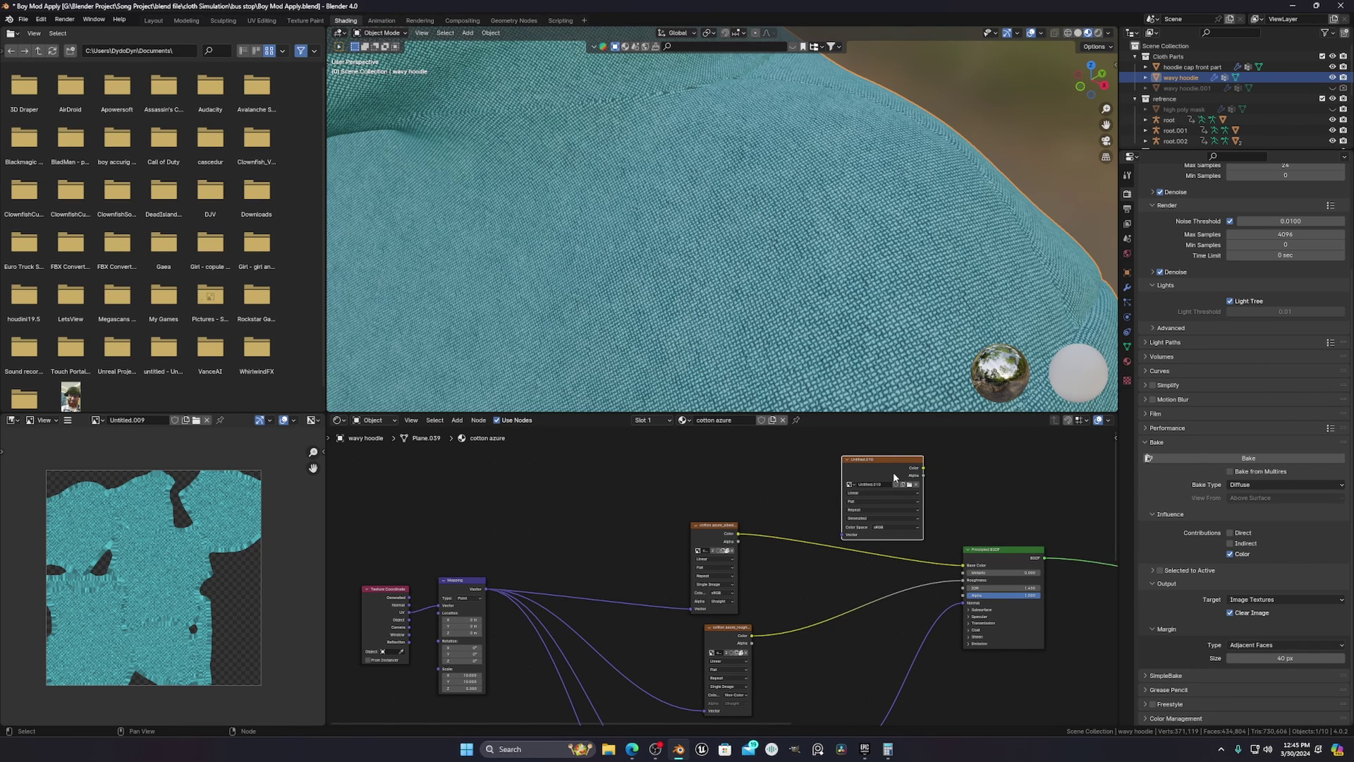
middle_click_drag(901, 502, 852, 523)
scroll(852, 502, "up", 2)
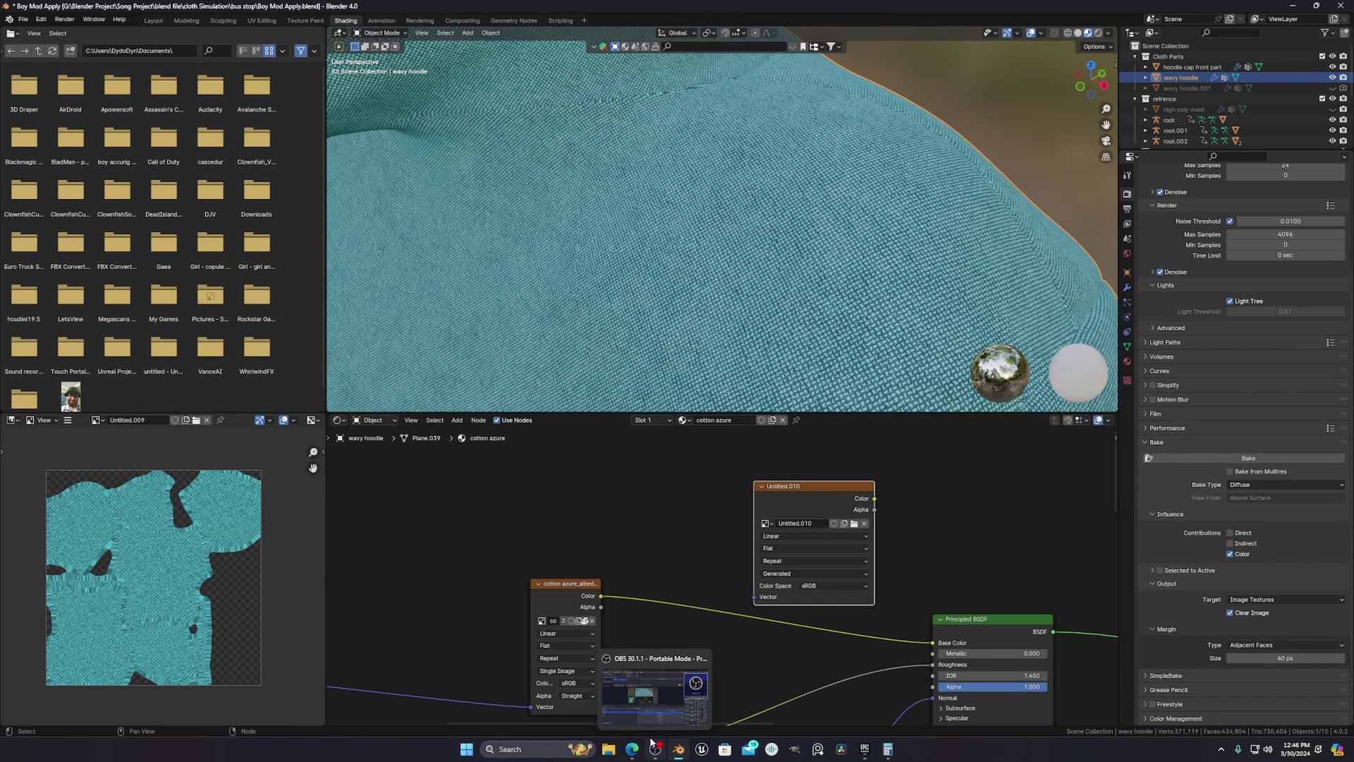
scroll(917, 574, "down", 1)
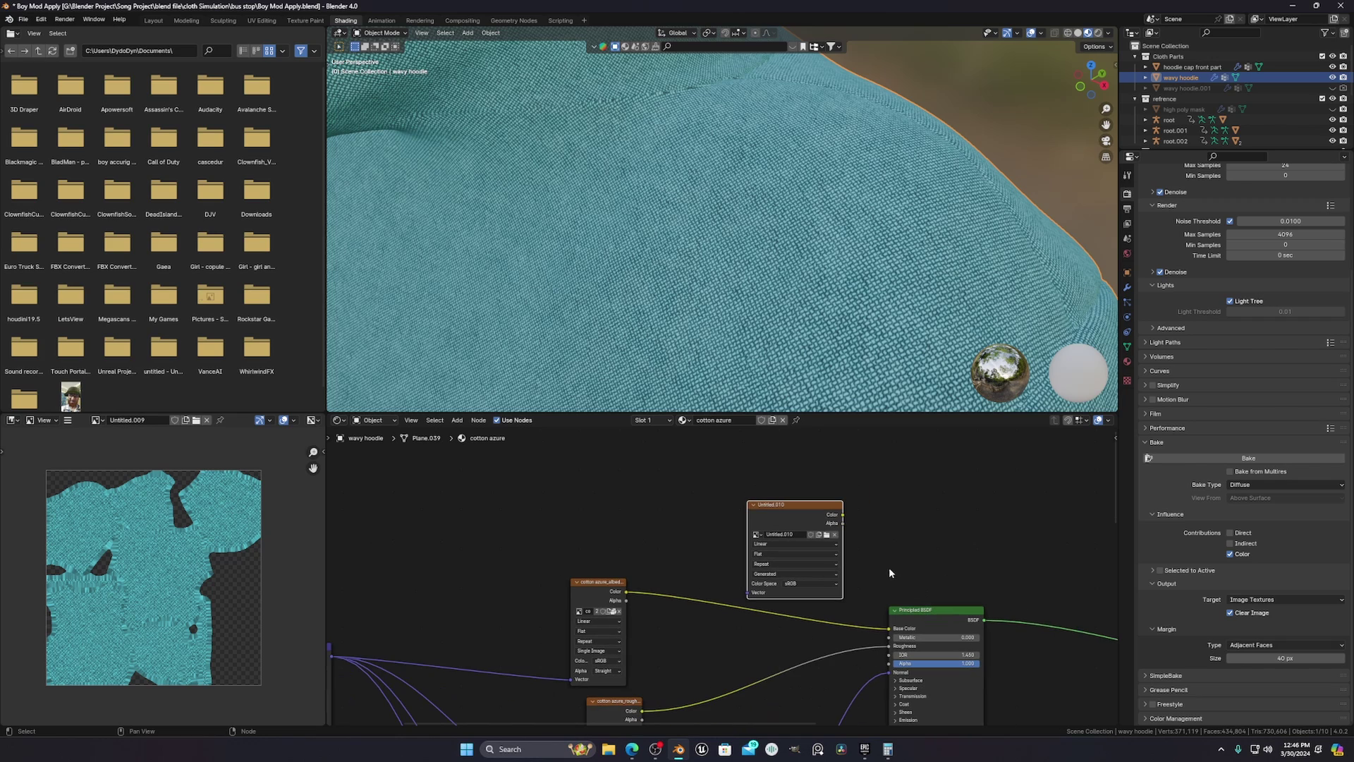
key("Delete")
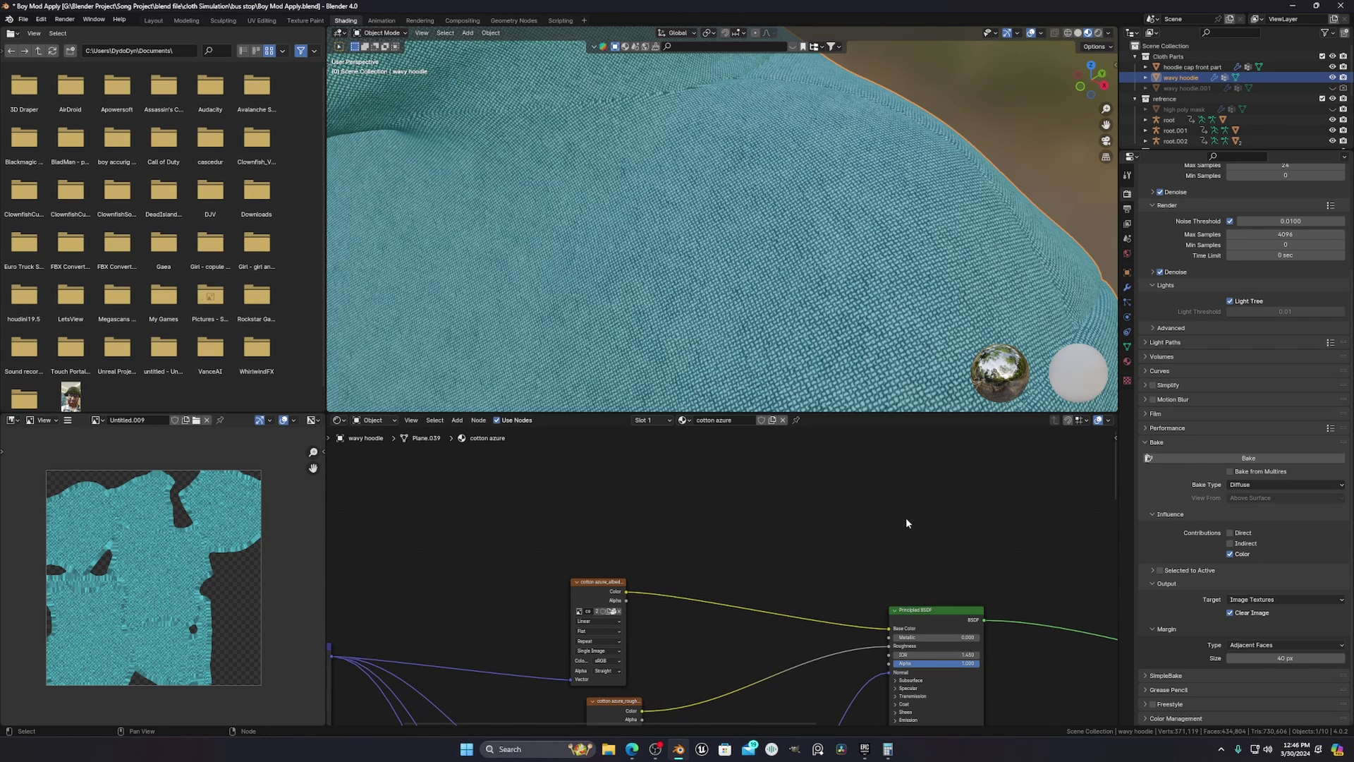
- Collapse the Bake settings, expand SimpleBake and examine its texture, UV and background bake settings
left_click(1160, 443)
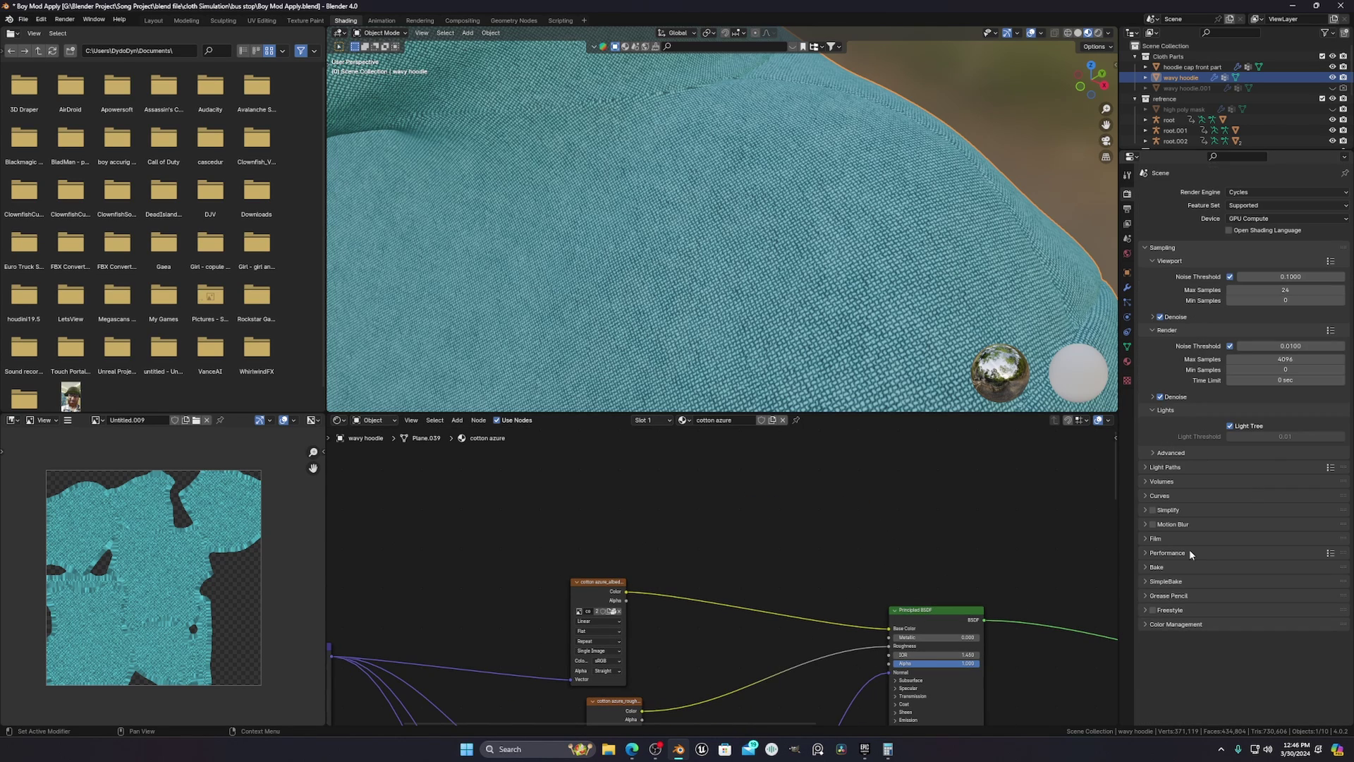
left_click(1185, 582)
scroll(1257, 556, "down", 5)
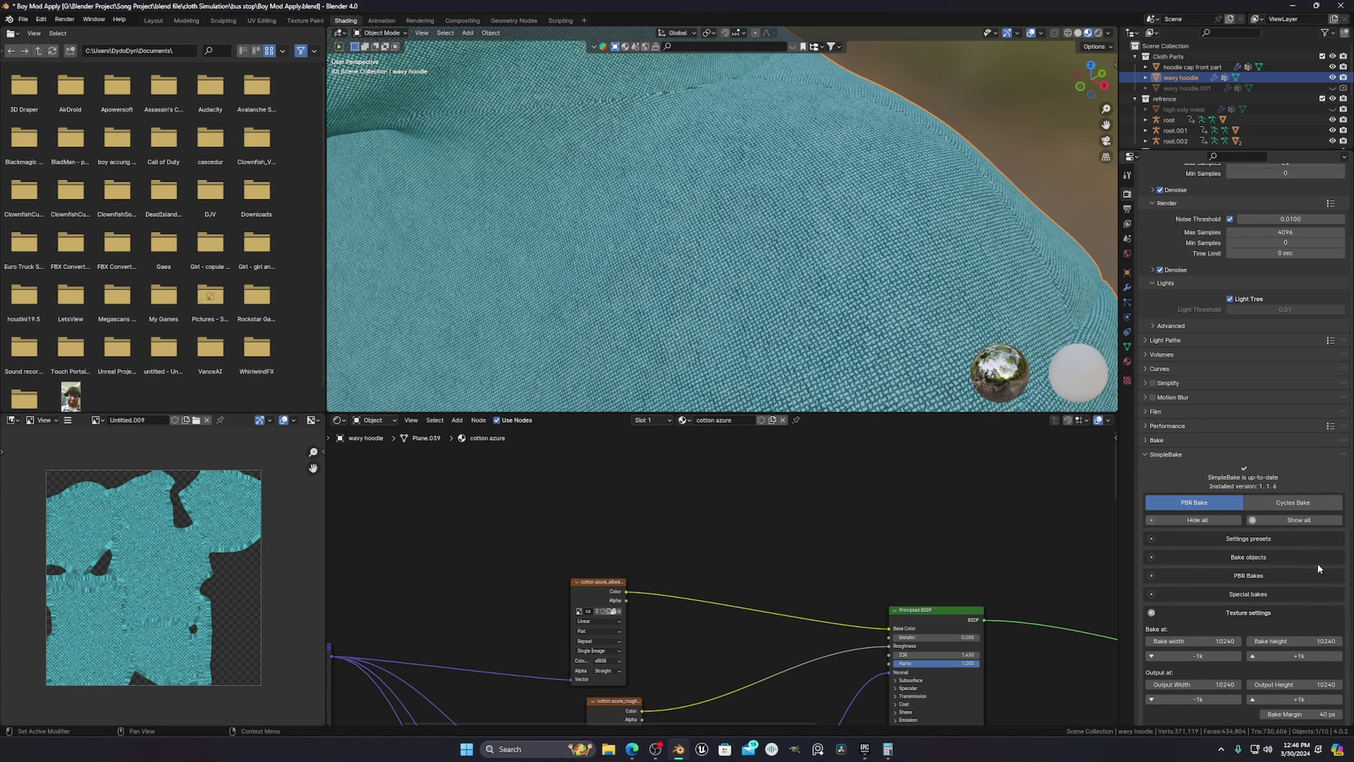
scroll(1312, 550, "down", 4)
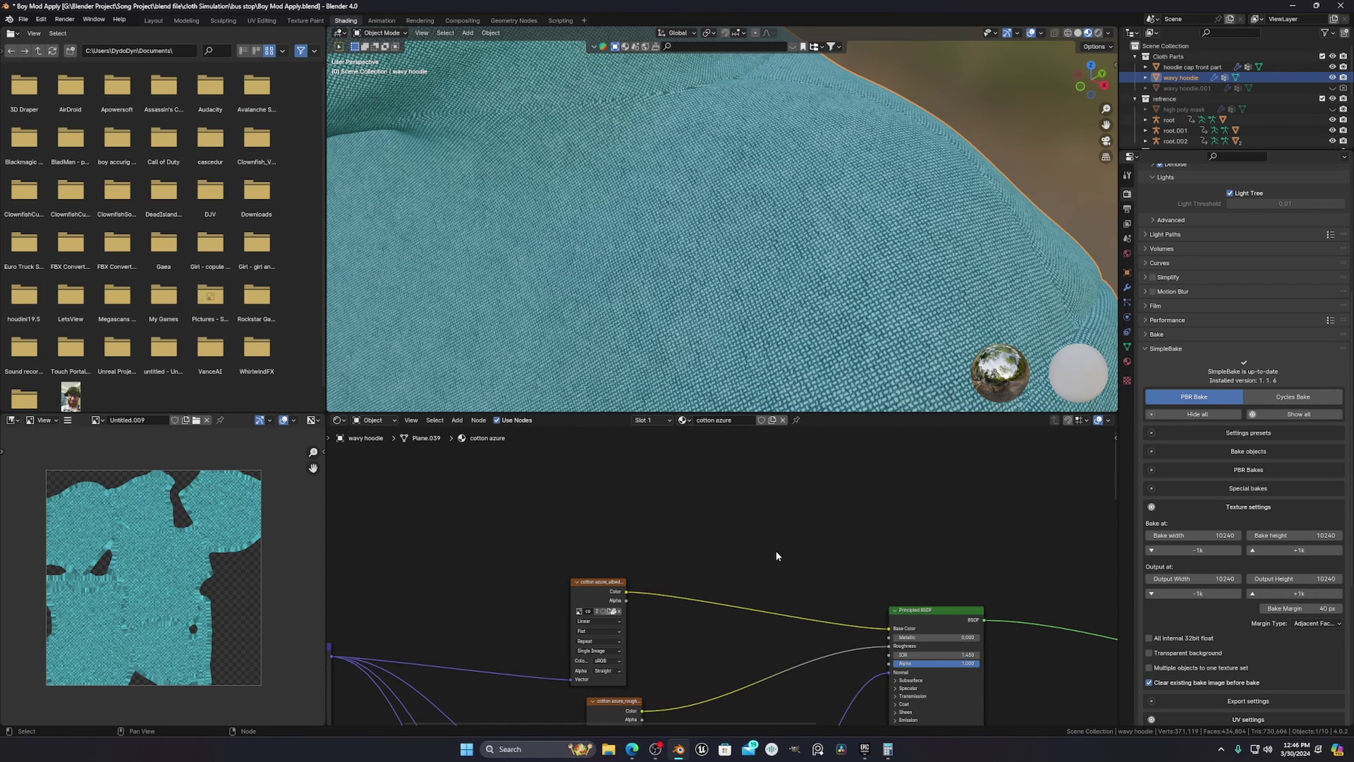
middle_click_drag(634, 650, 888, 537)
middle_click_drag(1100, 514, 844, 594)
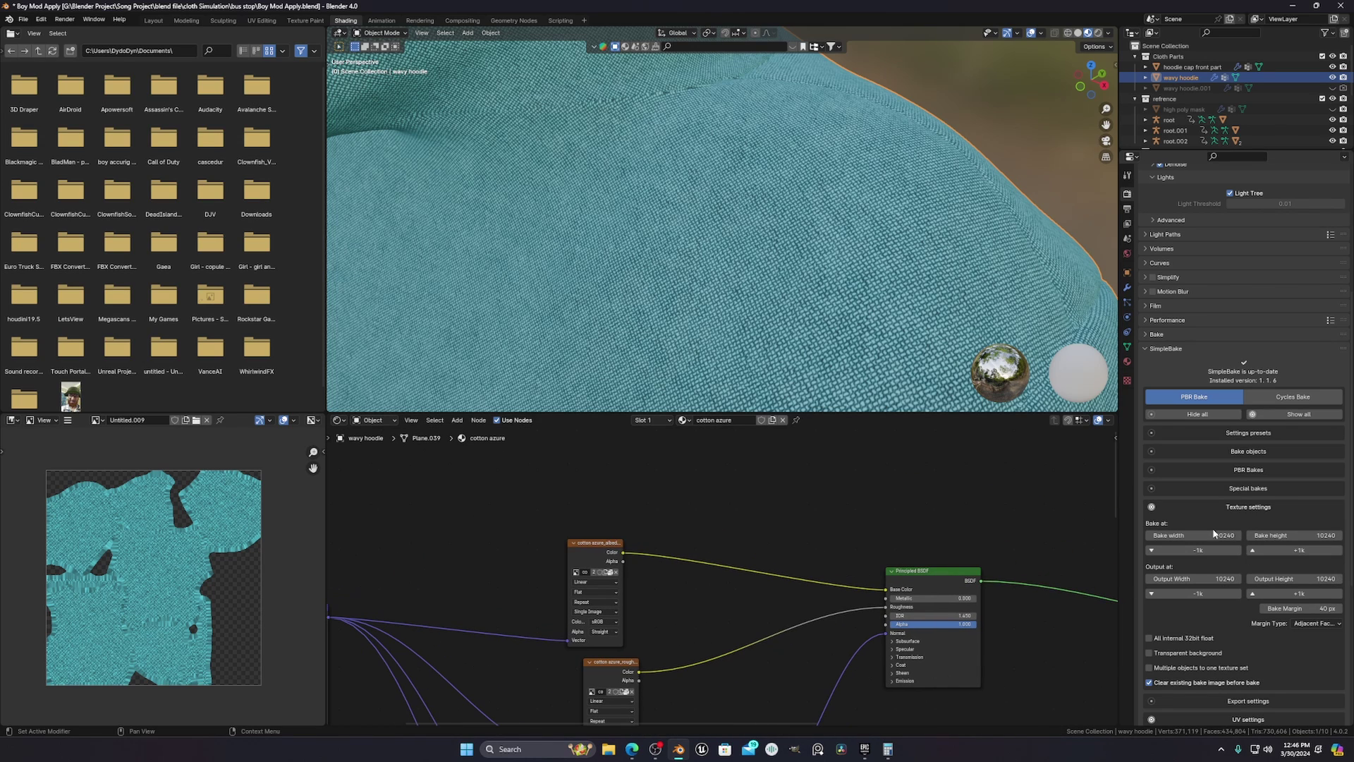
scroll(1256, 663, "down", 2)
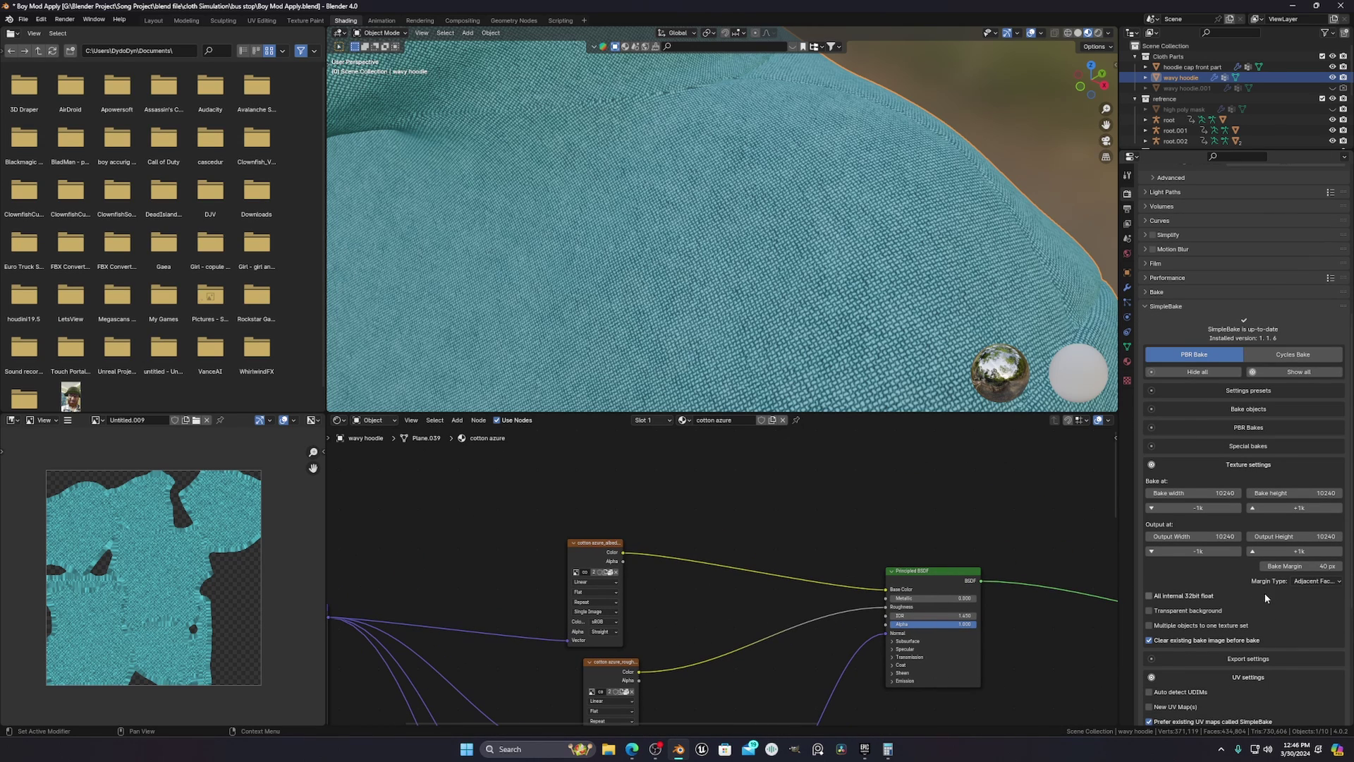
scroll(1252, 593, "down", 5)
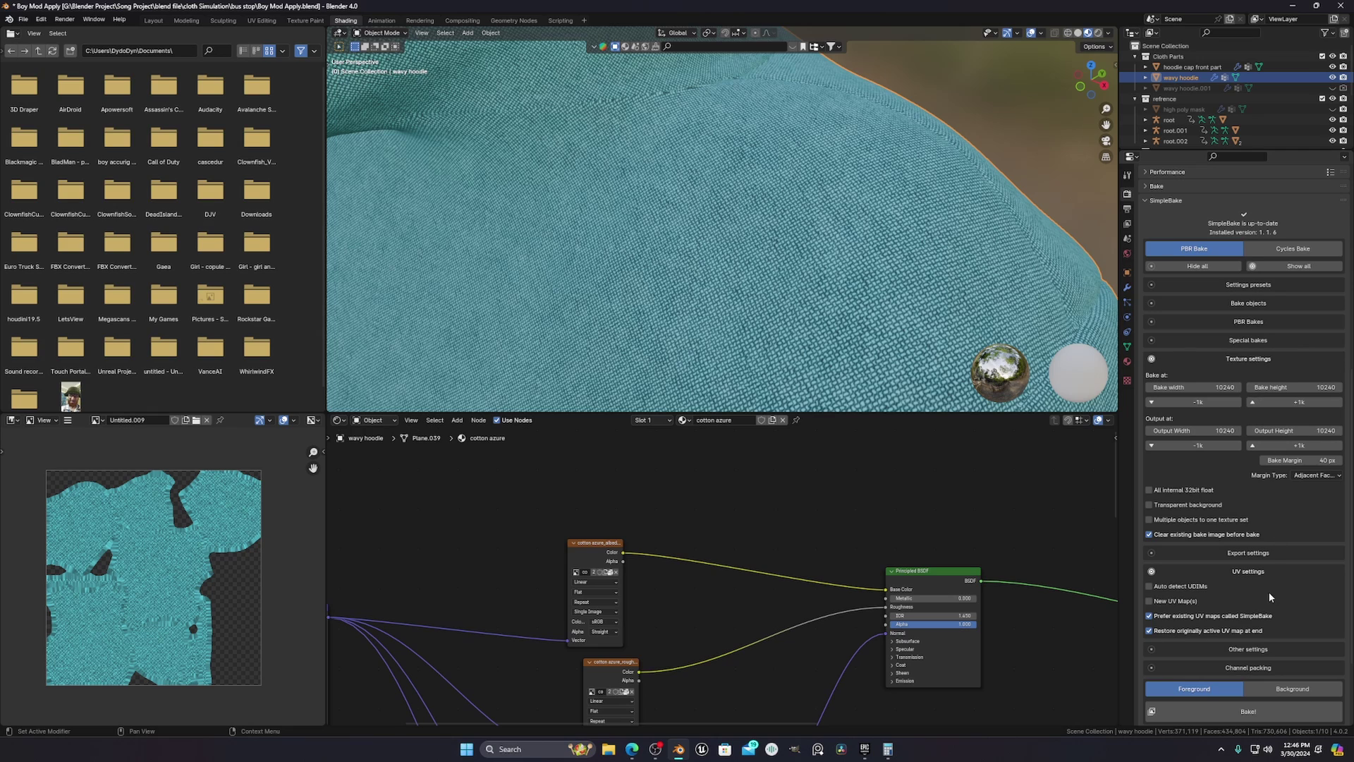
scroll(1269, 598, "down", 5)
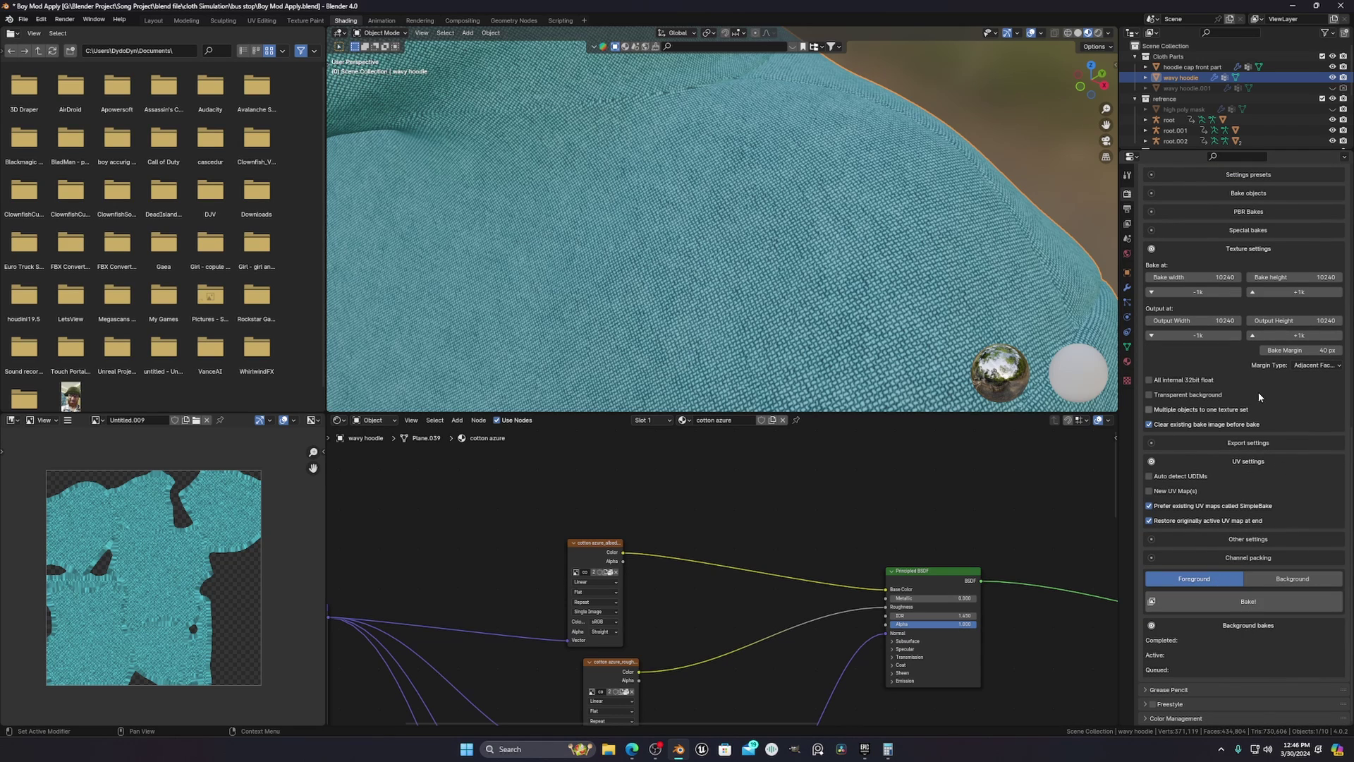
scroll(1279, 100, "down", 1)
- Unhide the SimpleBake_Bakes collection and its wavy hoodie_Baked object, and select that object
scroll(1278, 101, "down", 4)
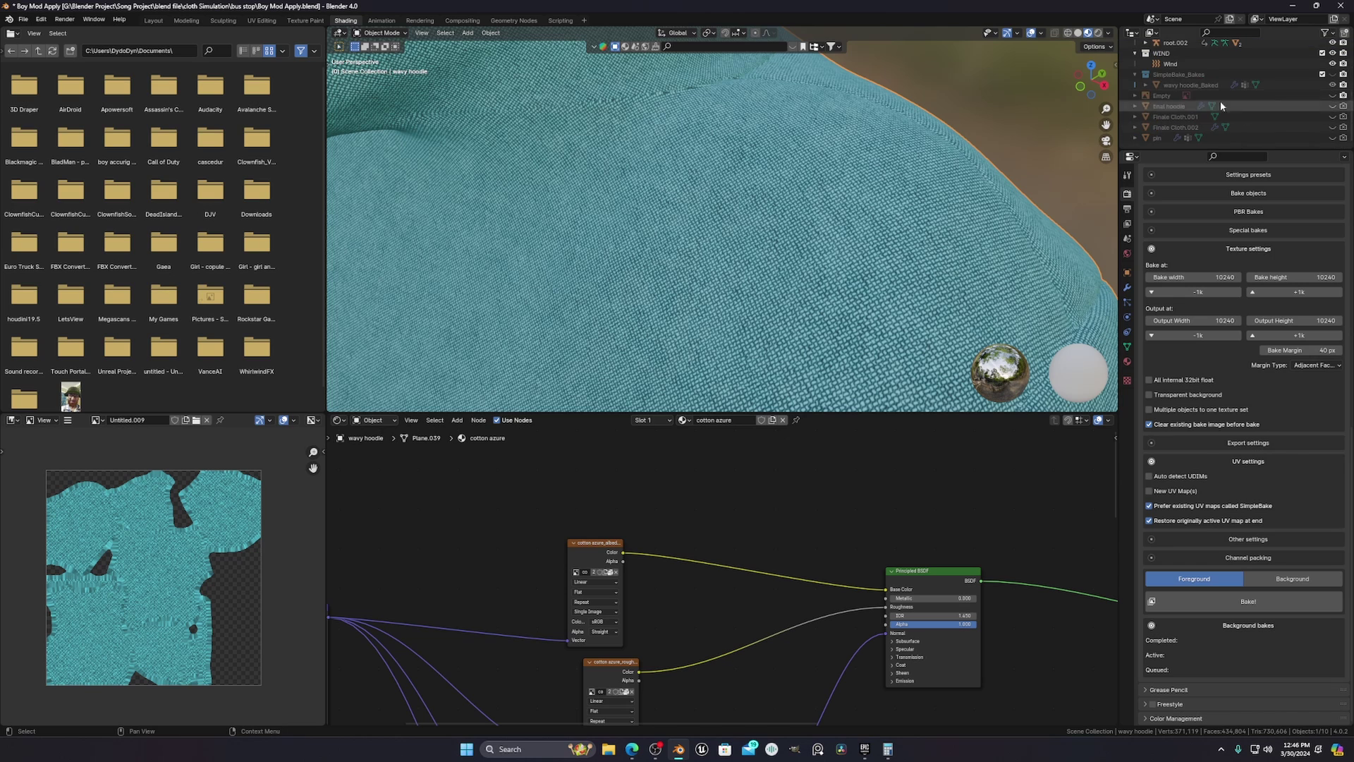
left_click(1157, 76)
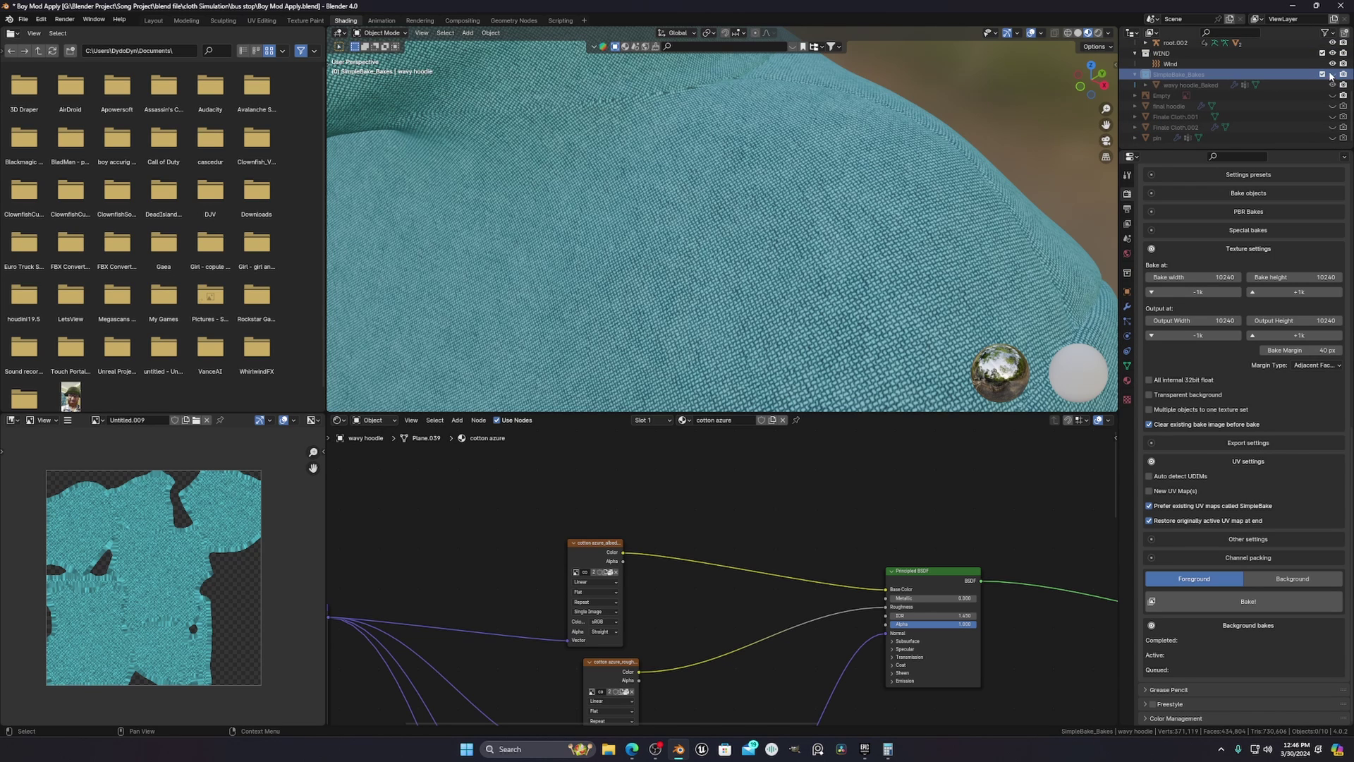
middle_click_drag(961, 187, 859, 250)
left_click(1332, 85)
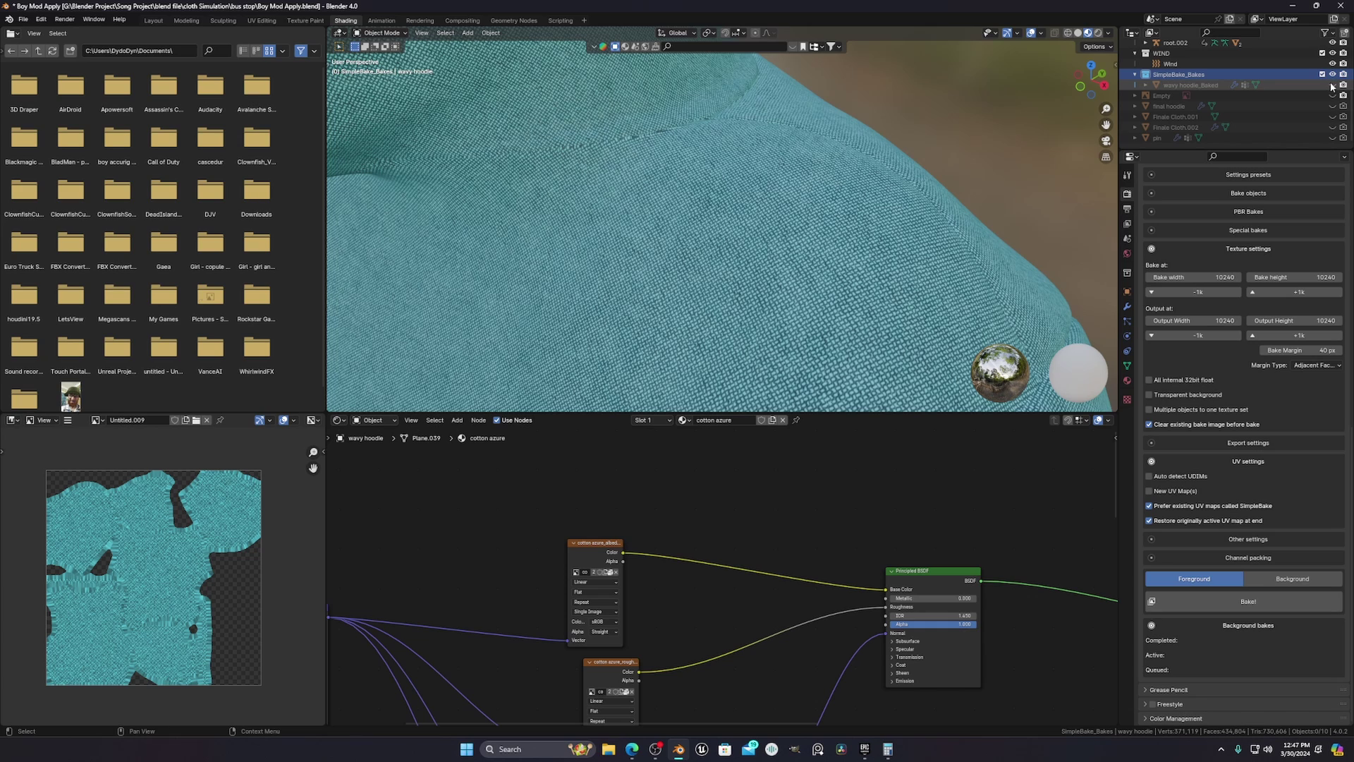
left_click(1332, 85)
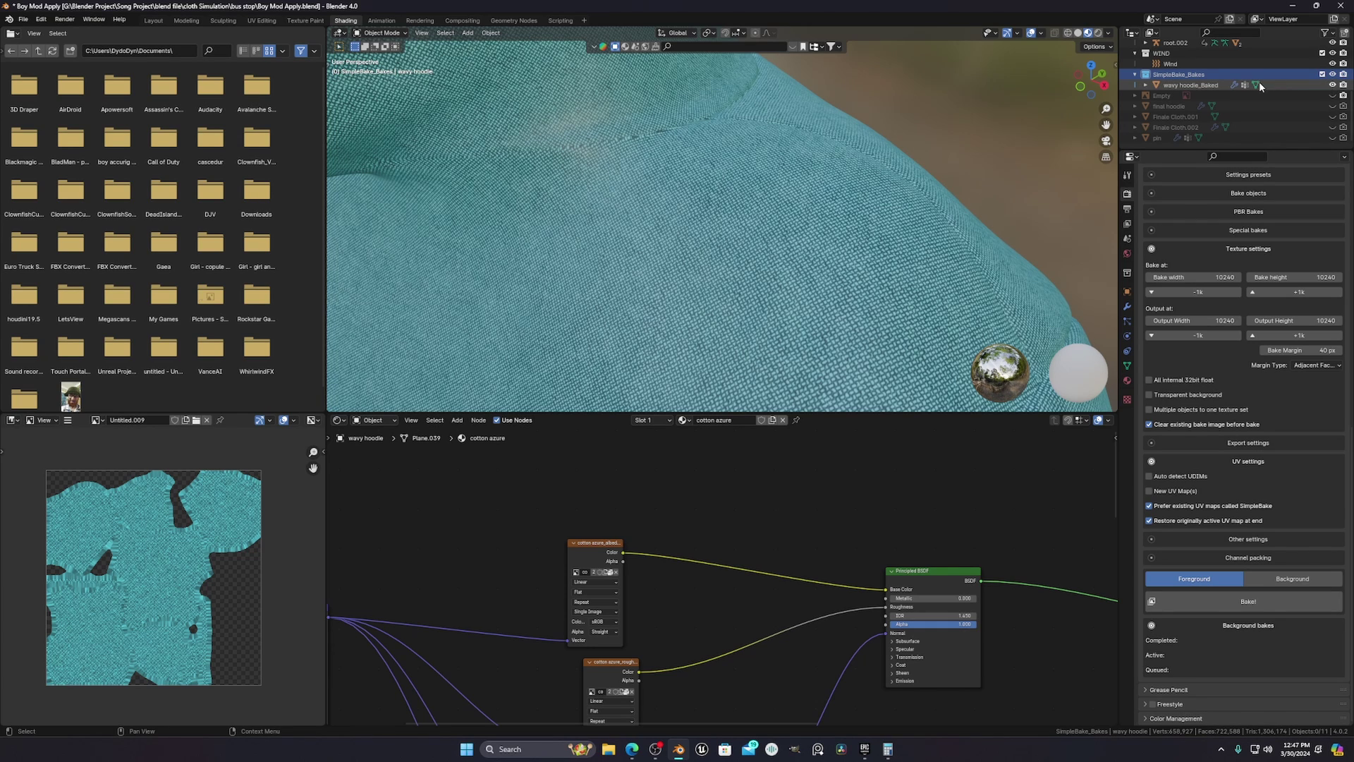
left_click(1291, 85)
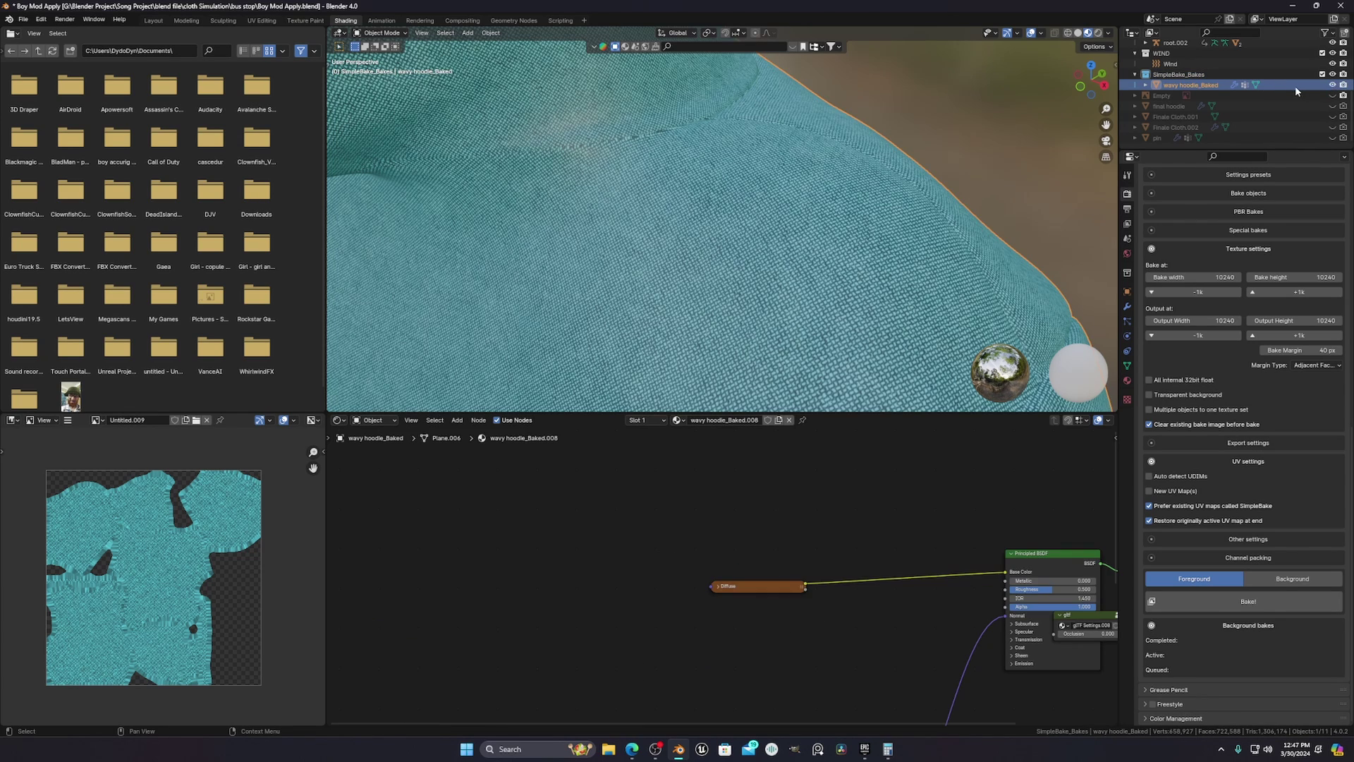
- Compare the original and baked hoodies, then expand the Diffuse image node in the wavy hoodie_Baked material
scroll(1295, 86, "up", 4)
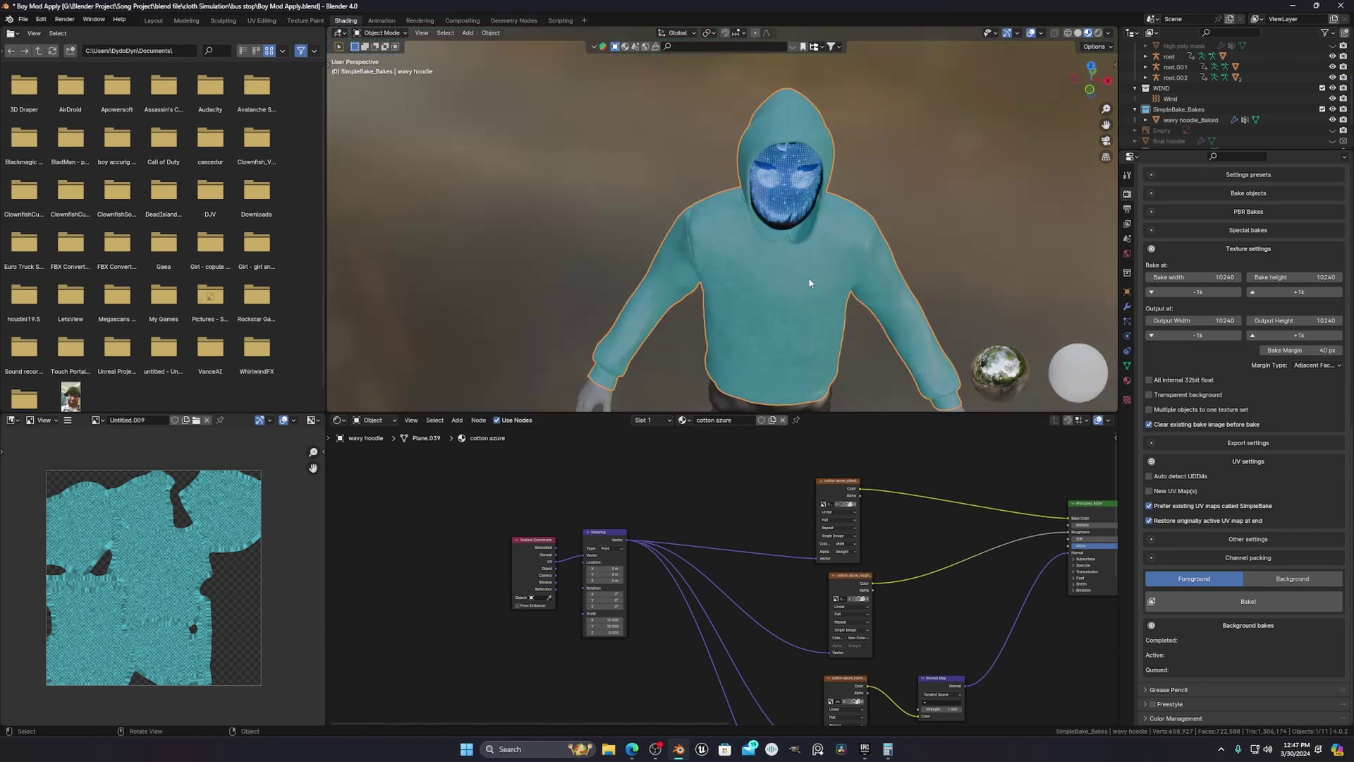
scroll(810, 283, "up", 5)
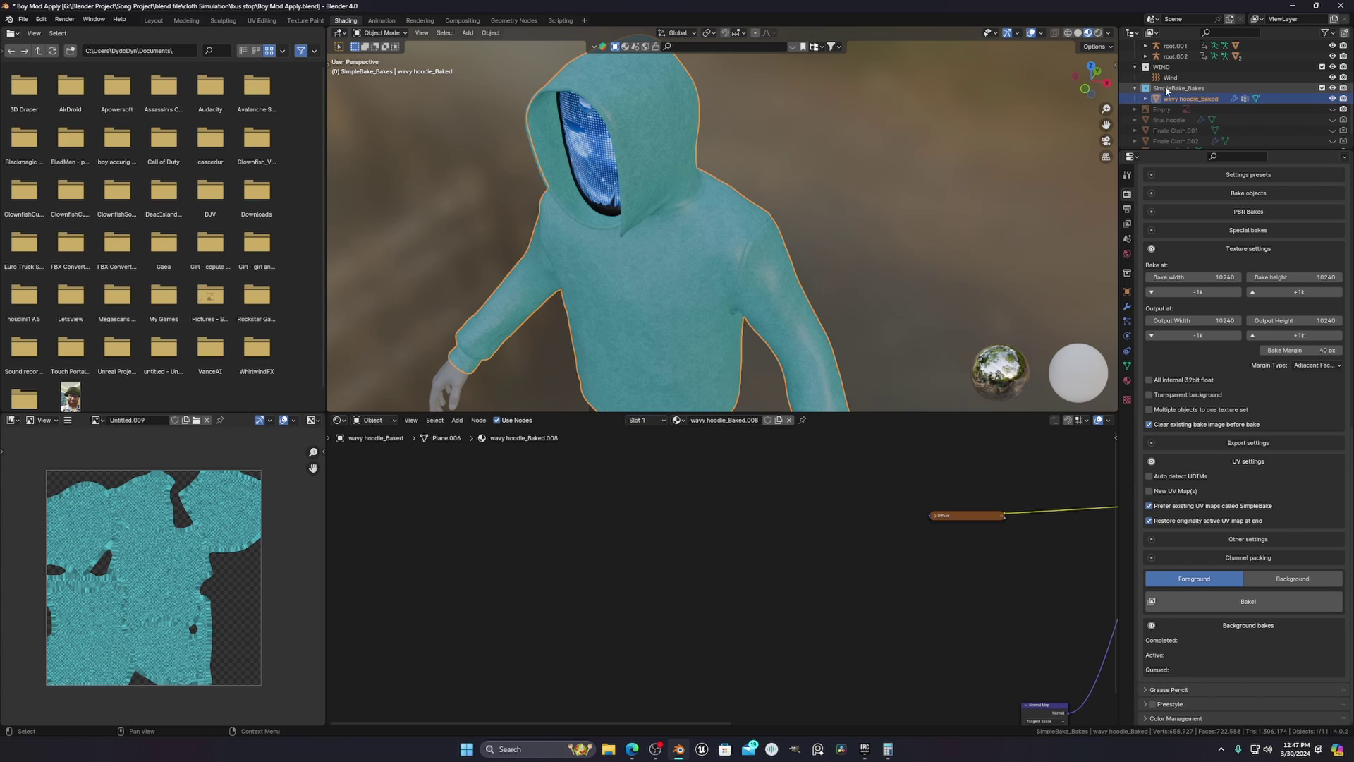
scroll(1205, 106, "up", 5)
scroll(889, 546, "down", 4)
middle_click_drag(1016, 580, 699, 624)
scroll(732, 568, "up", 8)
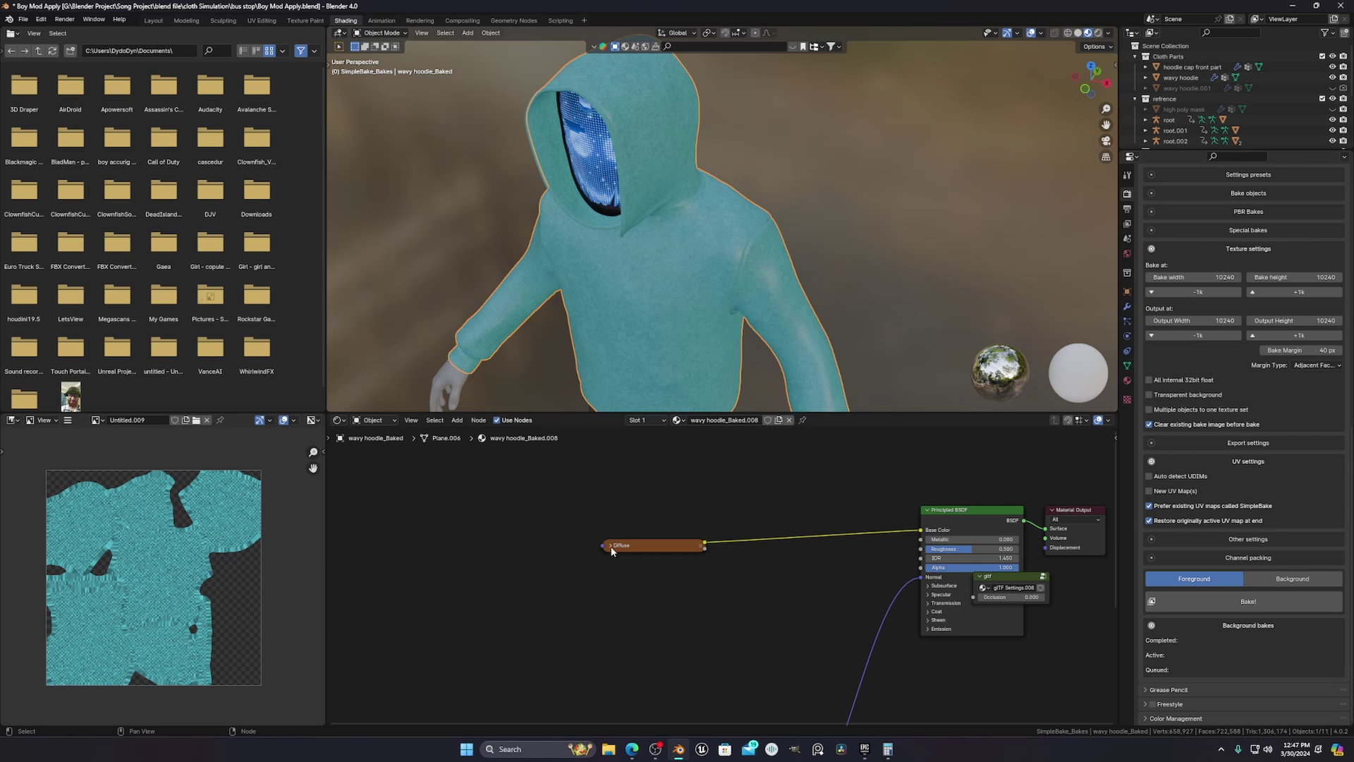
left_click(612, 546)
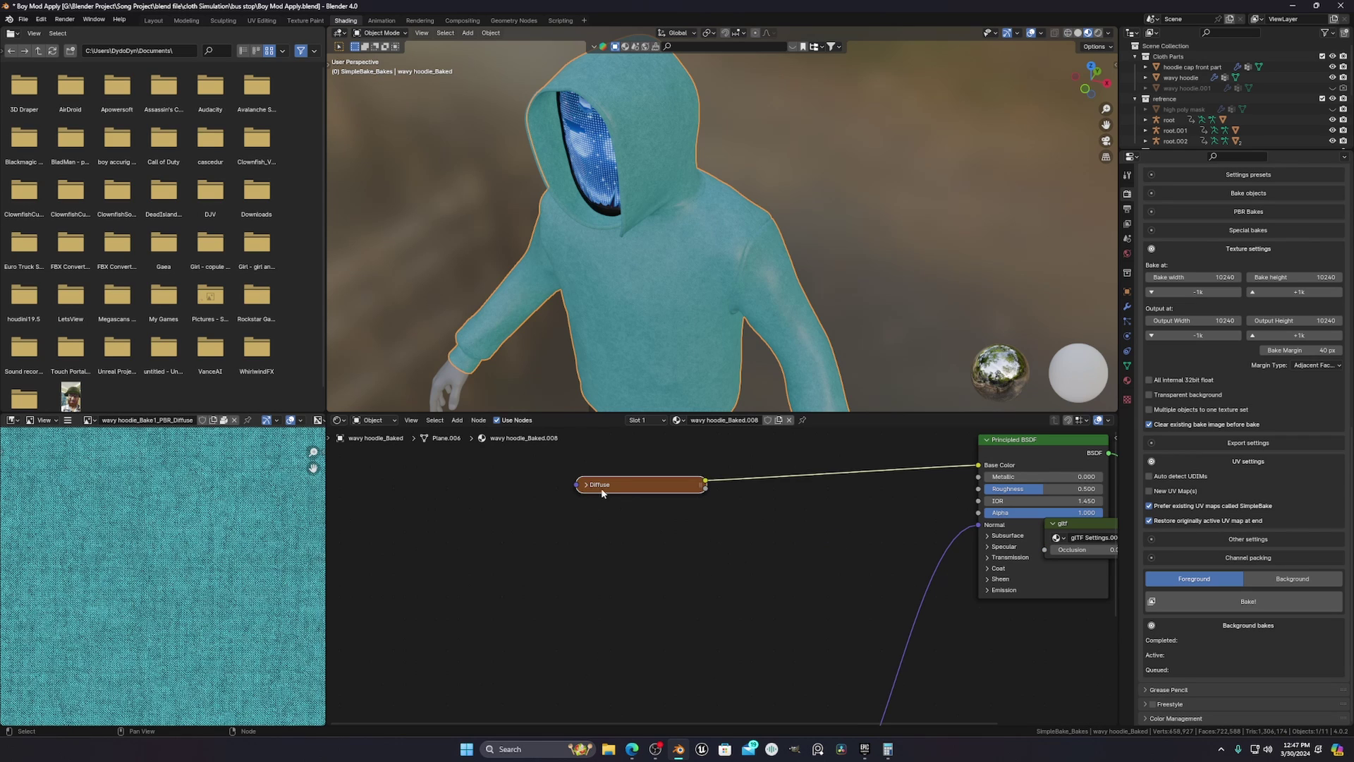
key("h")
left_click(863, 598)
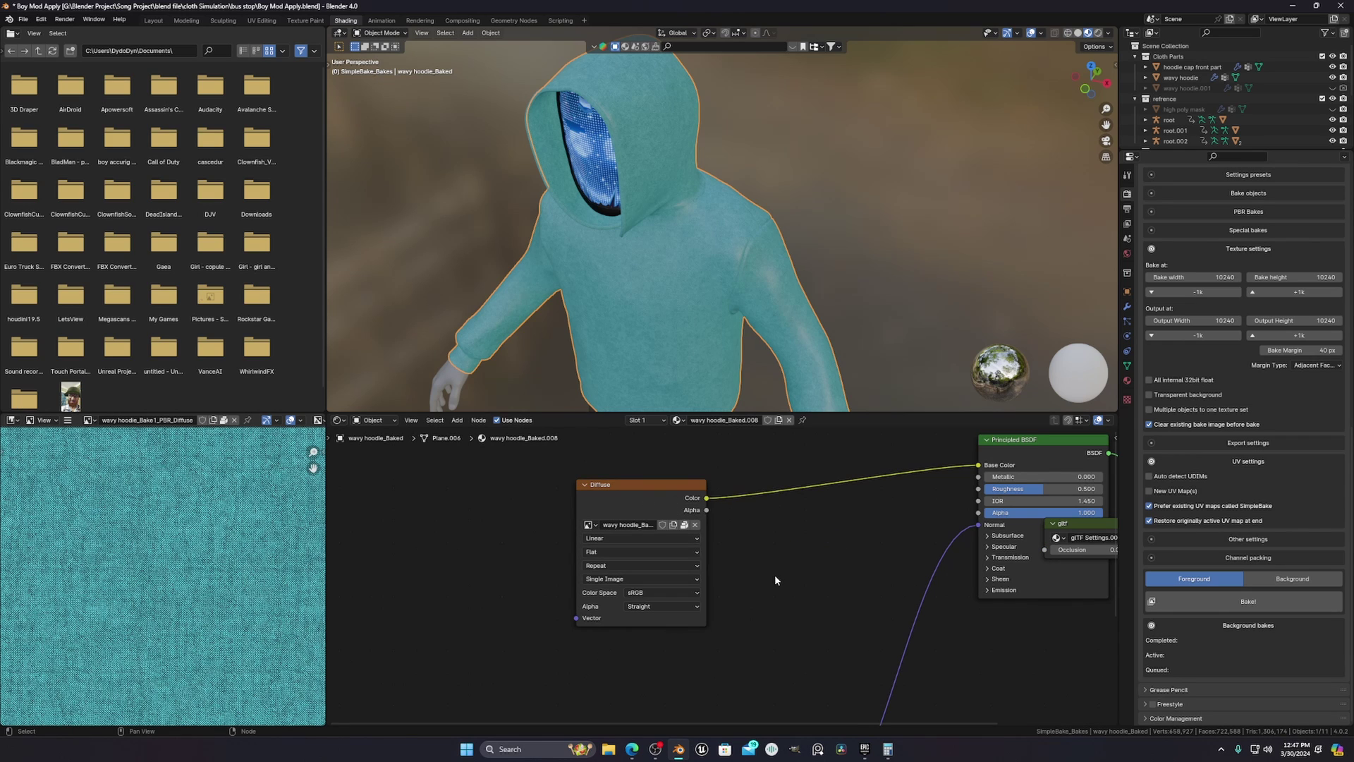
key("ctrl+z")
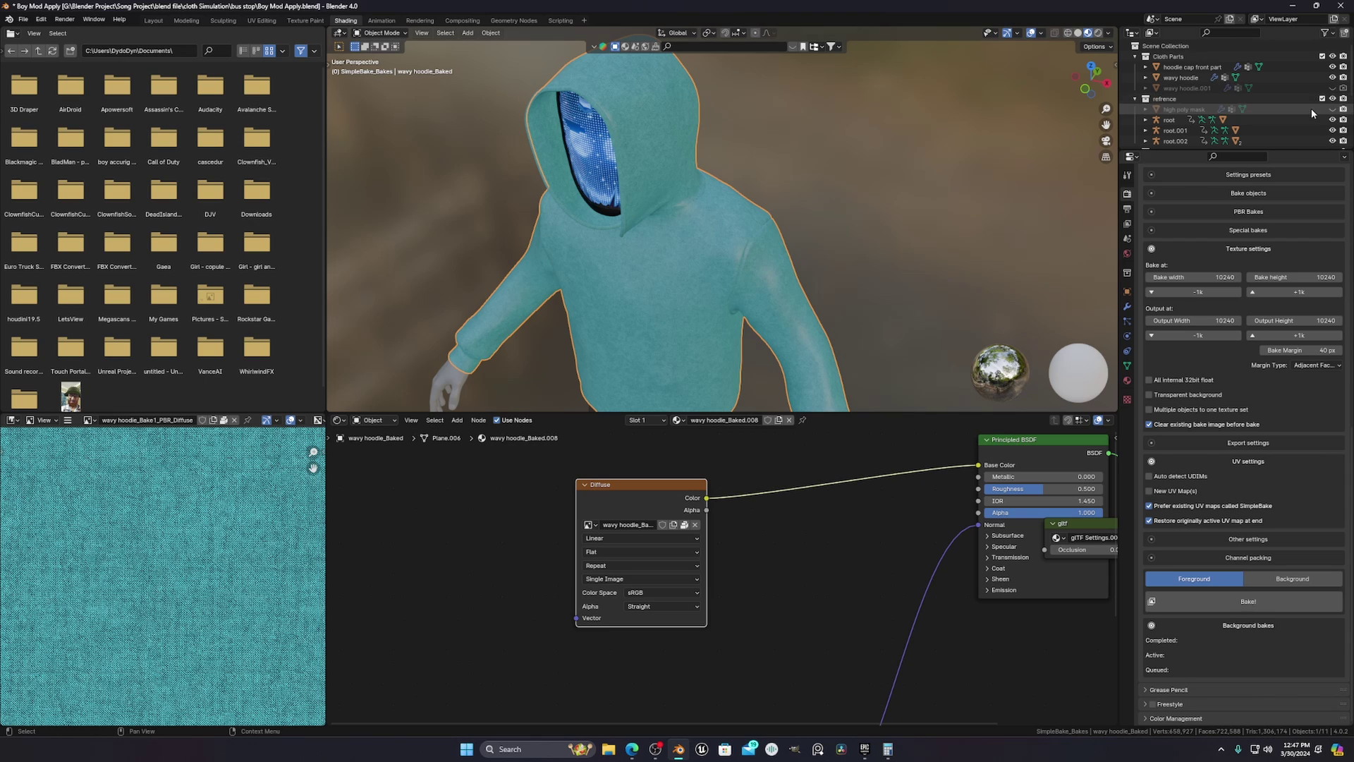
- Hide the SimpleBake_Bakes collection and its baked hoodie in the scene
scroll(1310, 100, "down", 4)
key("h")
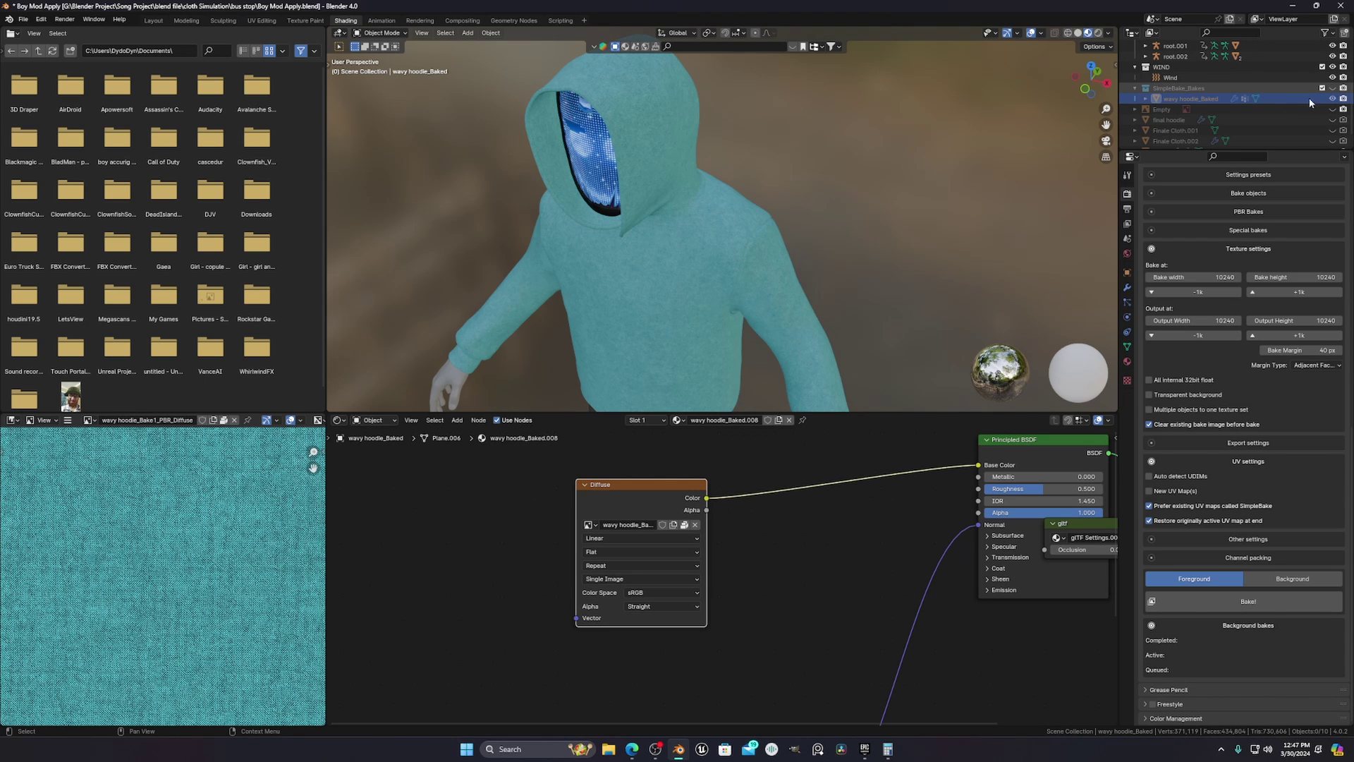
- Select the original wavy hoodie and paste the baked Diffuse image node into its cotton azure material, above the Principled BSDF
scroll(1272, 78, "up", 4)
left_click(1180, 78)
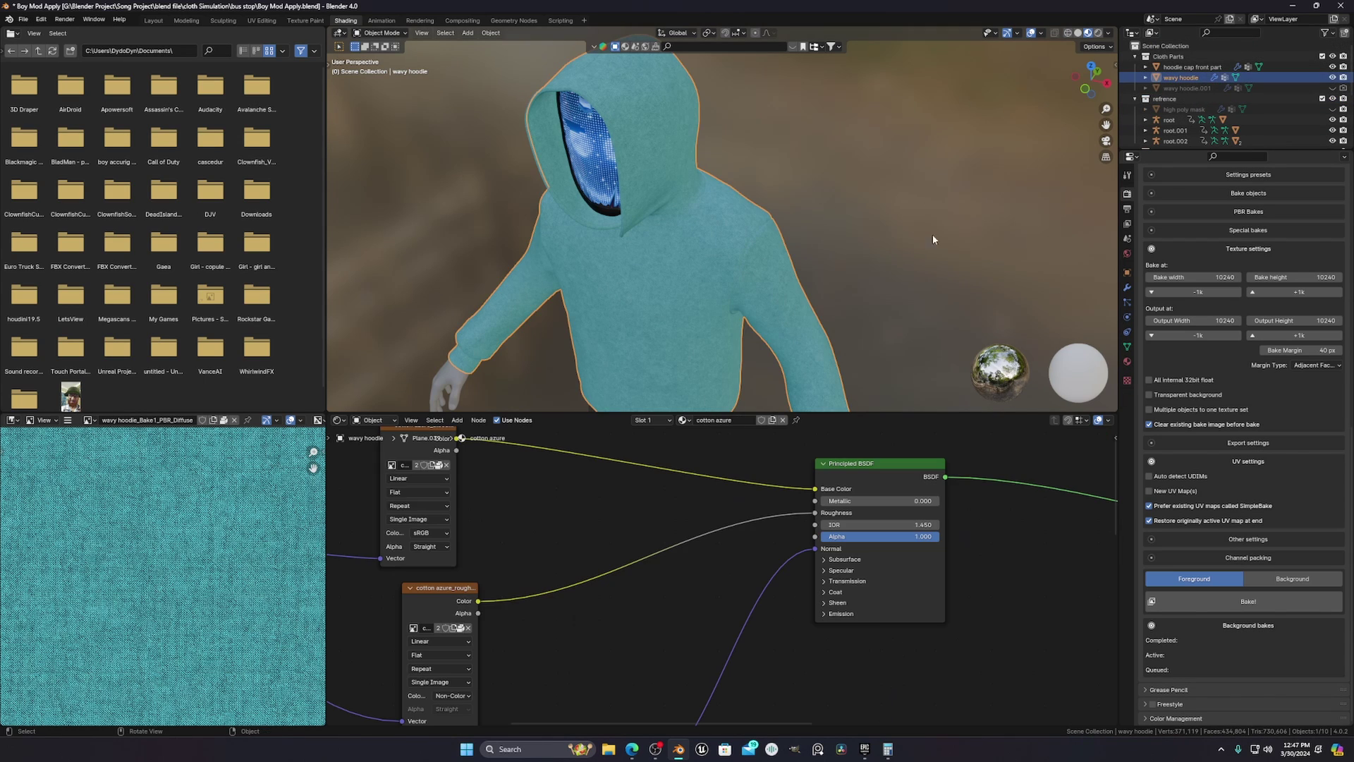
scroll(676, 577, "down", 3)
key("ctrl+v")
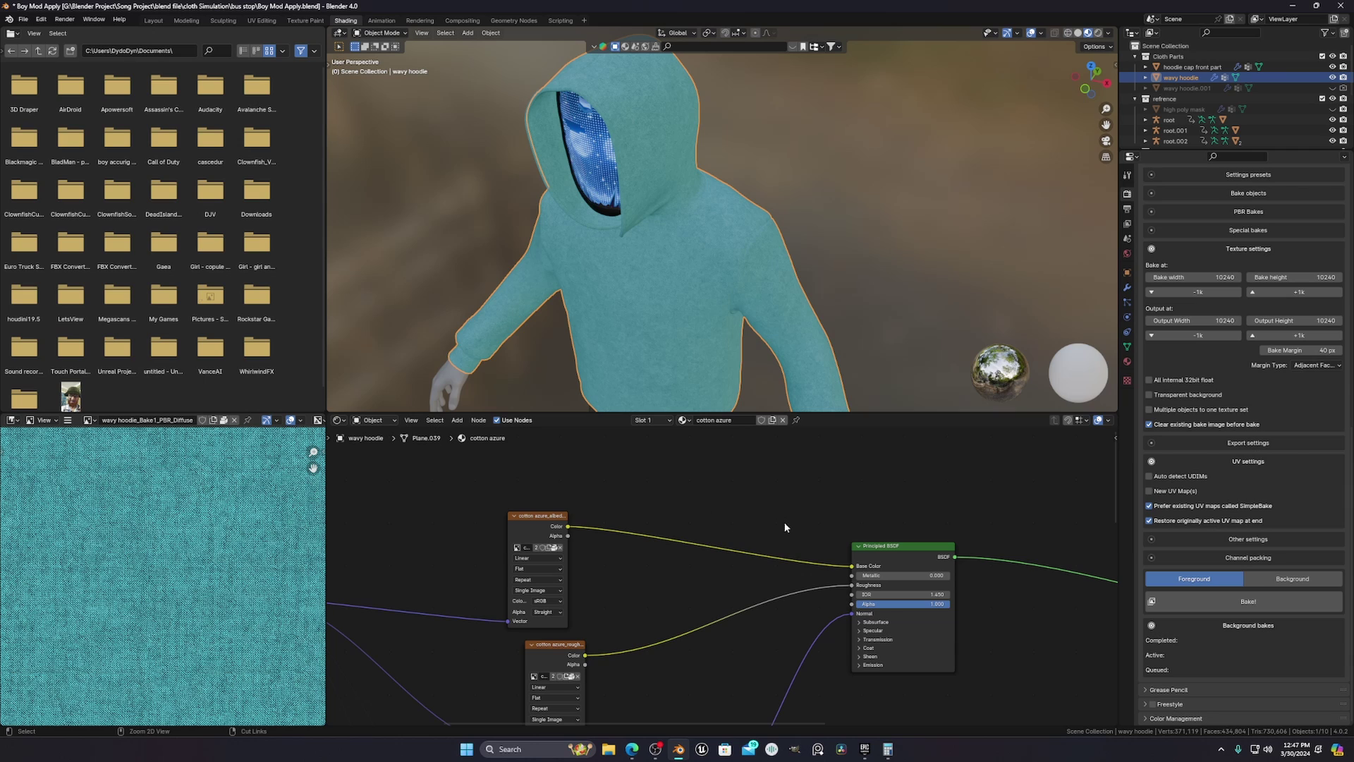
middle_click_drag(765, 529, 770, 572)
left_click_drag(715, 488, 735, 475)
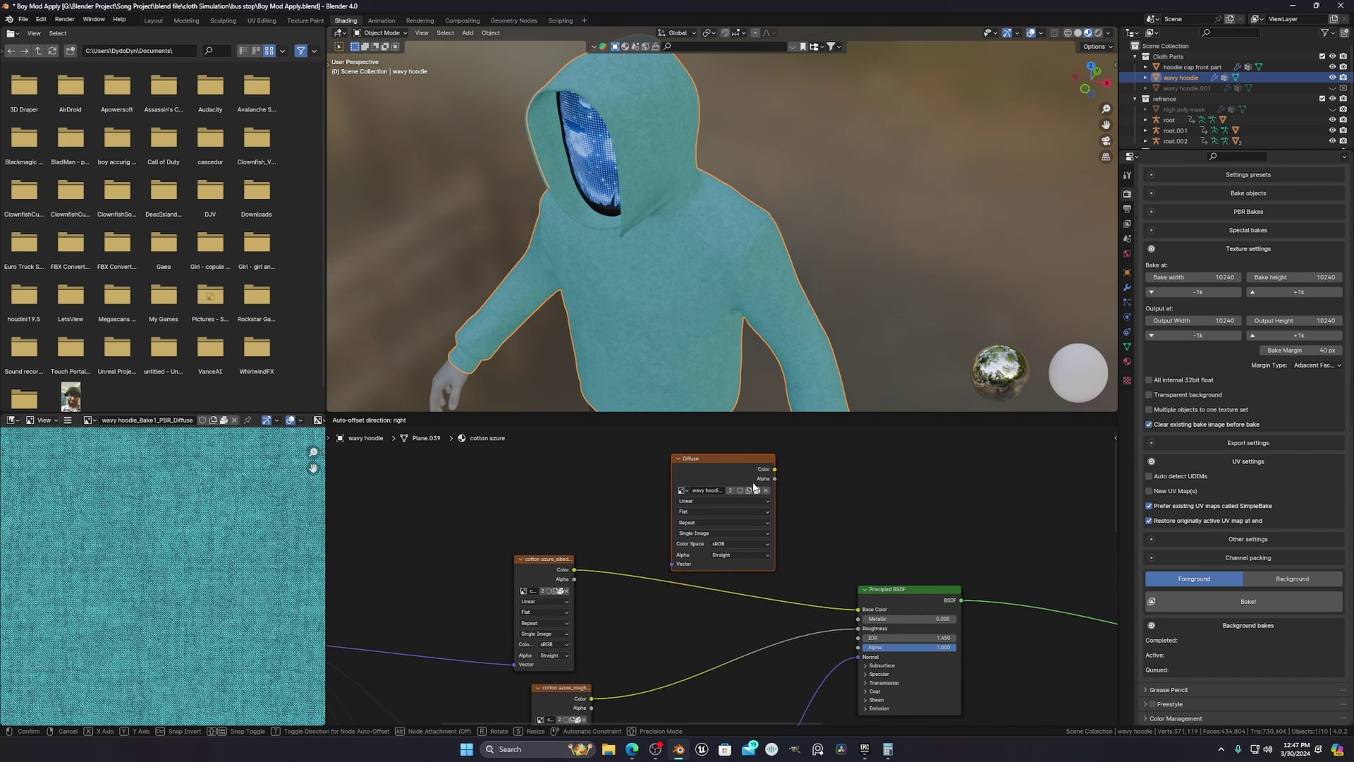
left_click(755, 488)
scroll(756, 494, "up", 2)
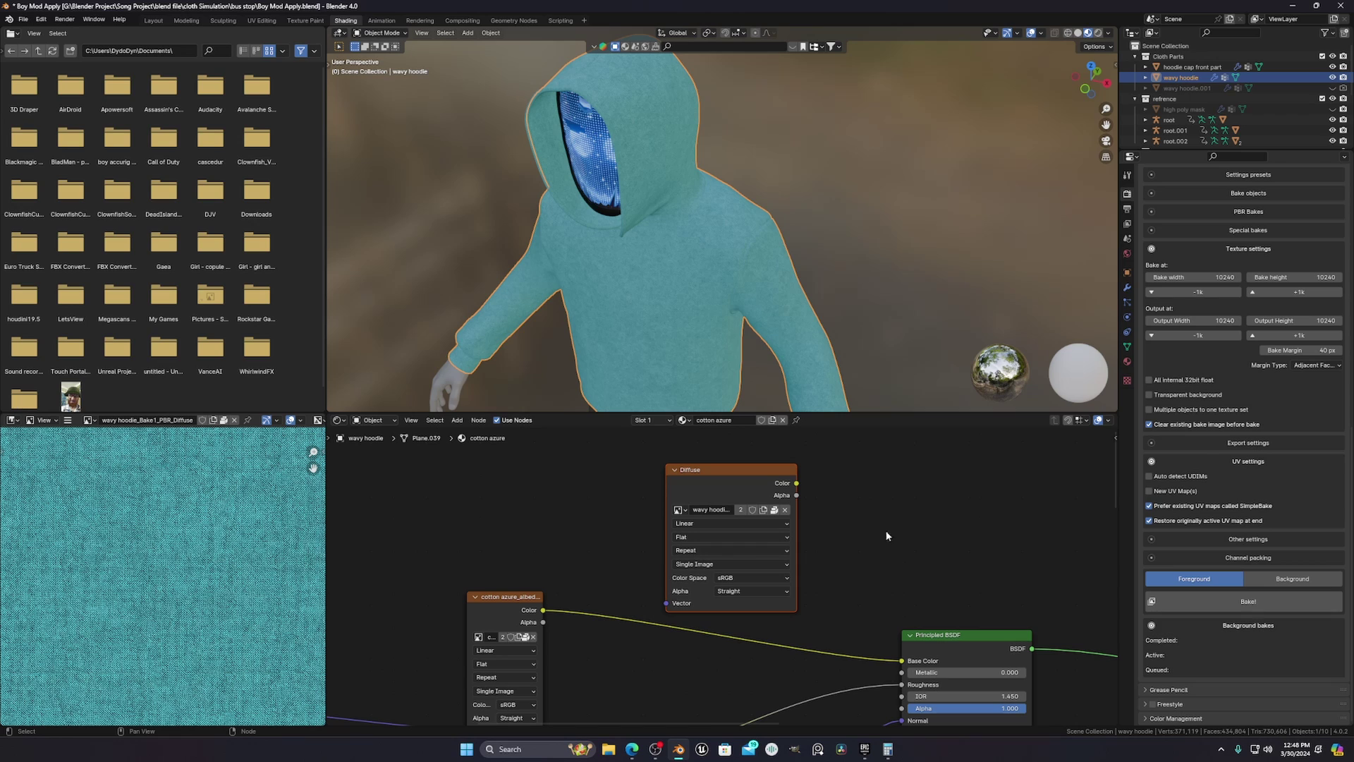
- Collapse SimpleBake's Texture settings and connect the baked Diffuse node's Color to the Principled BSDF's Base Color, checking the fabric up close
left_click(1253, 249)
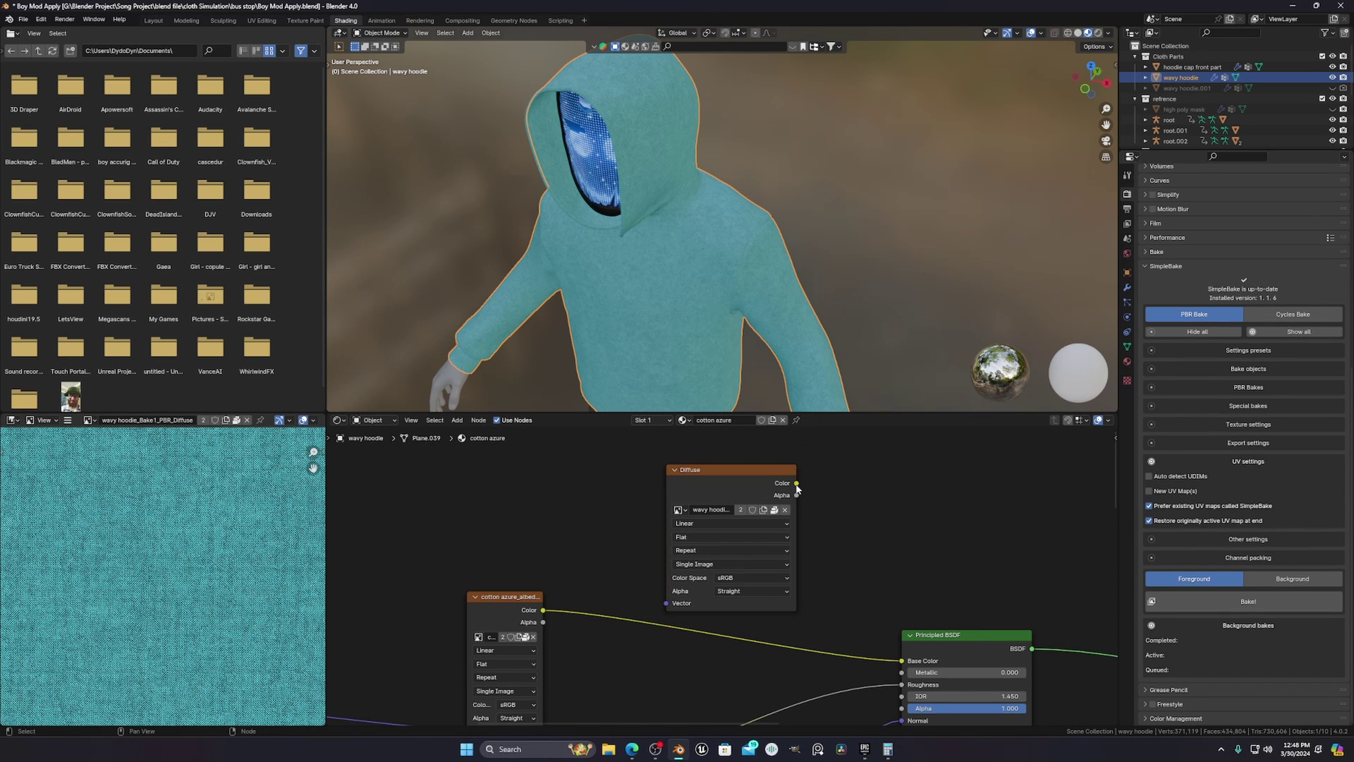
left_click_drag(796, 483, 812, 485)
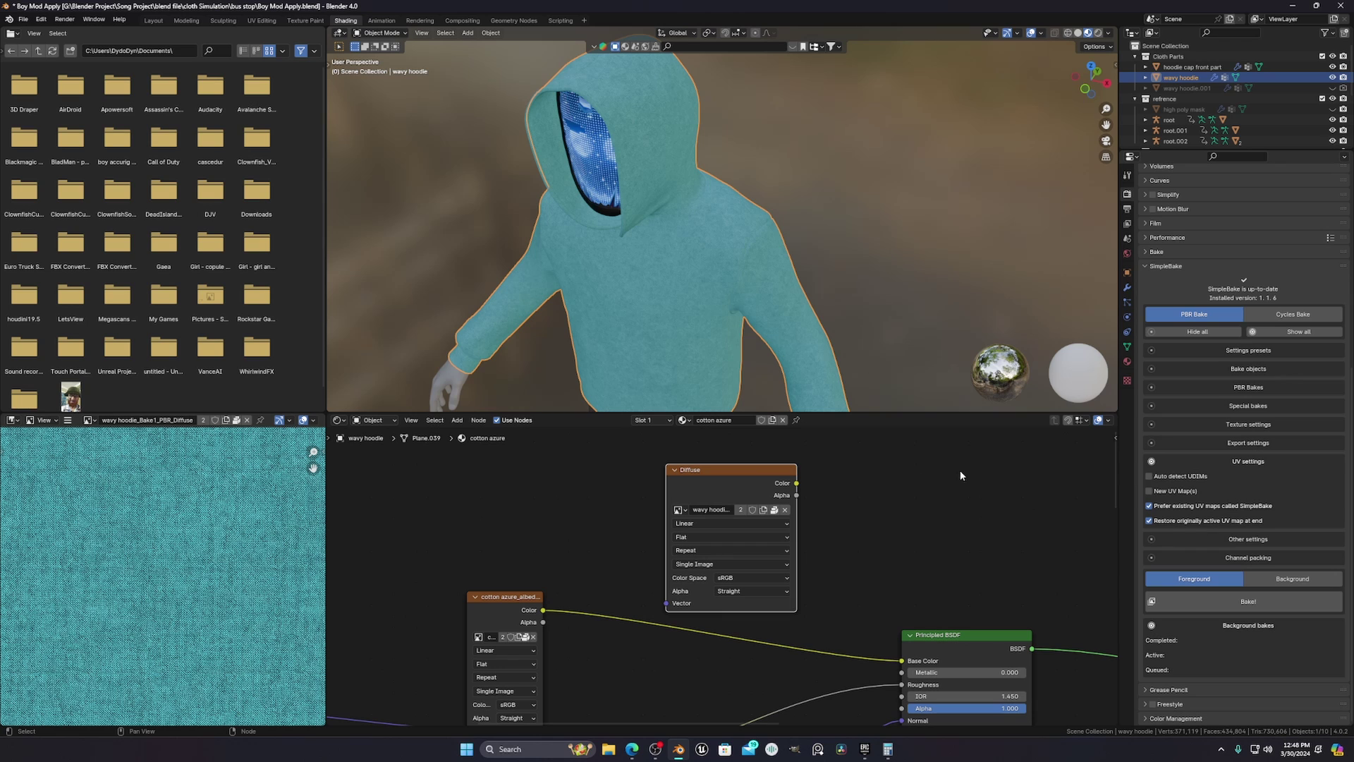
scroll(752, 223, "up", 8)
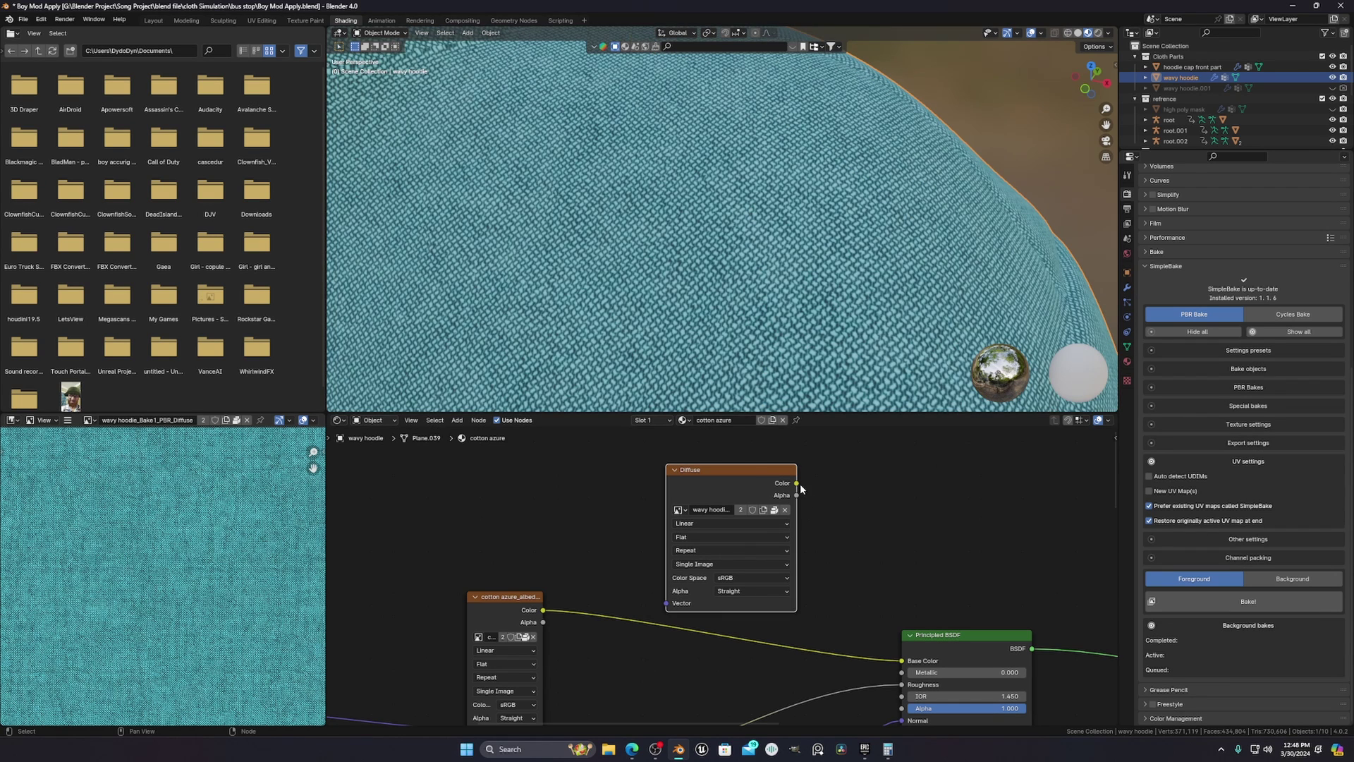
left_click_drag(797, 483, 904, 661)
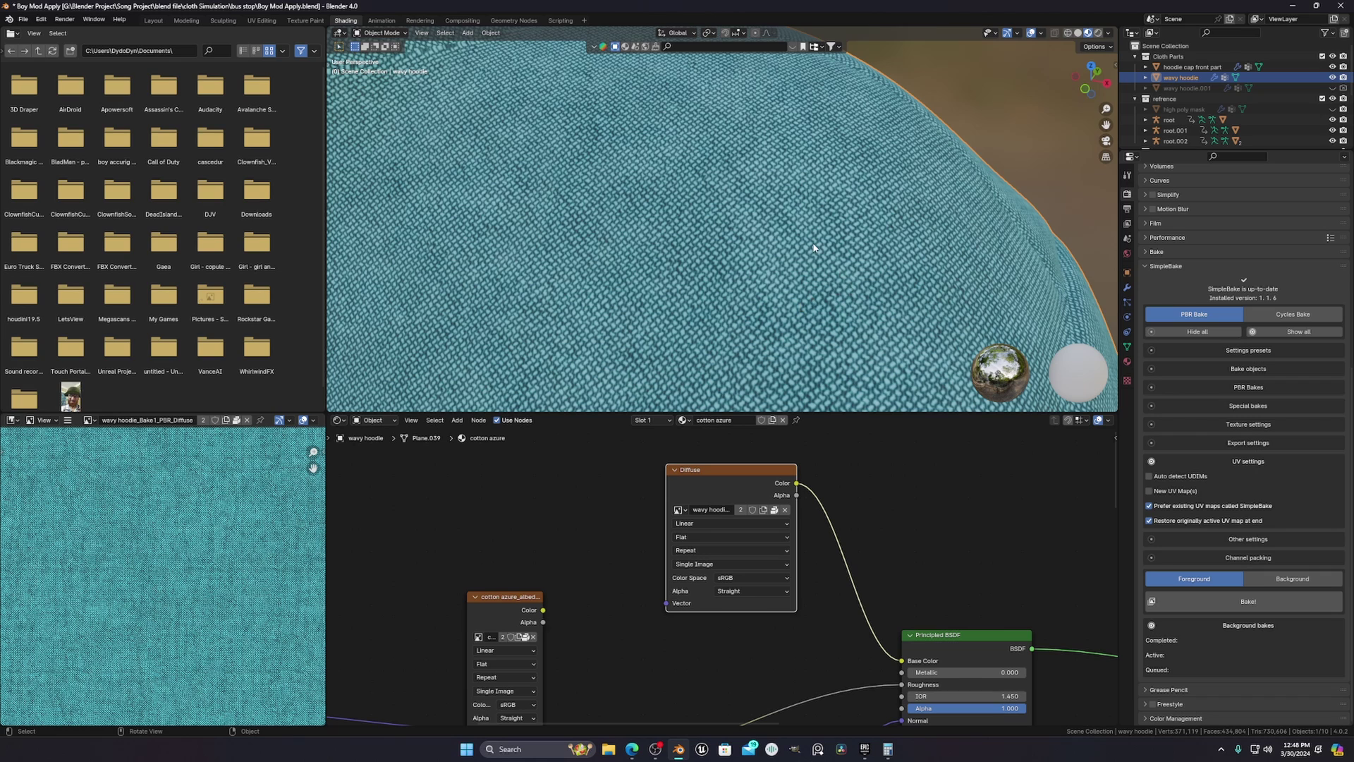
scroll(814, 247, "down", 6)
scroll(665, 200, "up", 3)
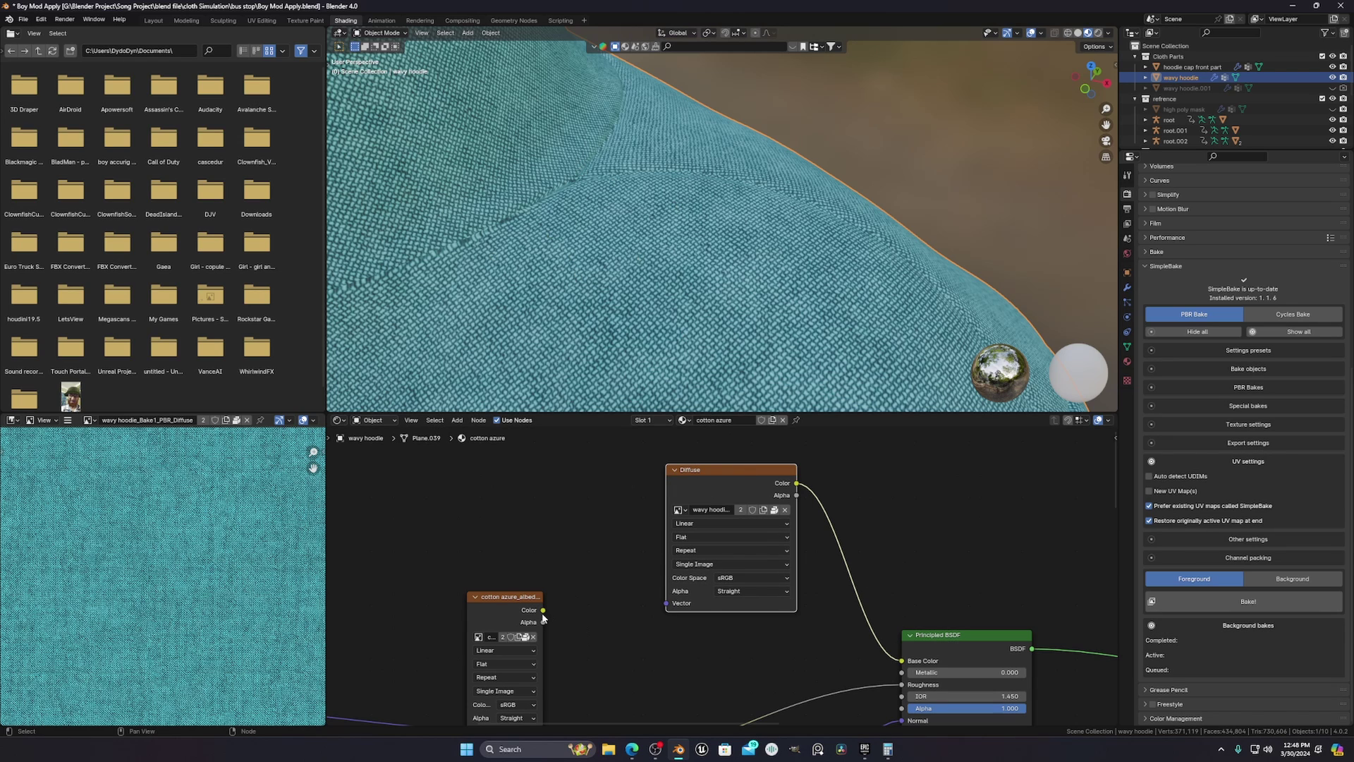
- Switch the Base Color back to the cotton azure albedo texture for comparison, then reconnect and select the baked Diffuse node
left_click_drag(543, 610, 908, 664)
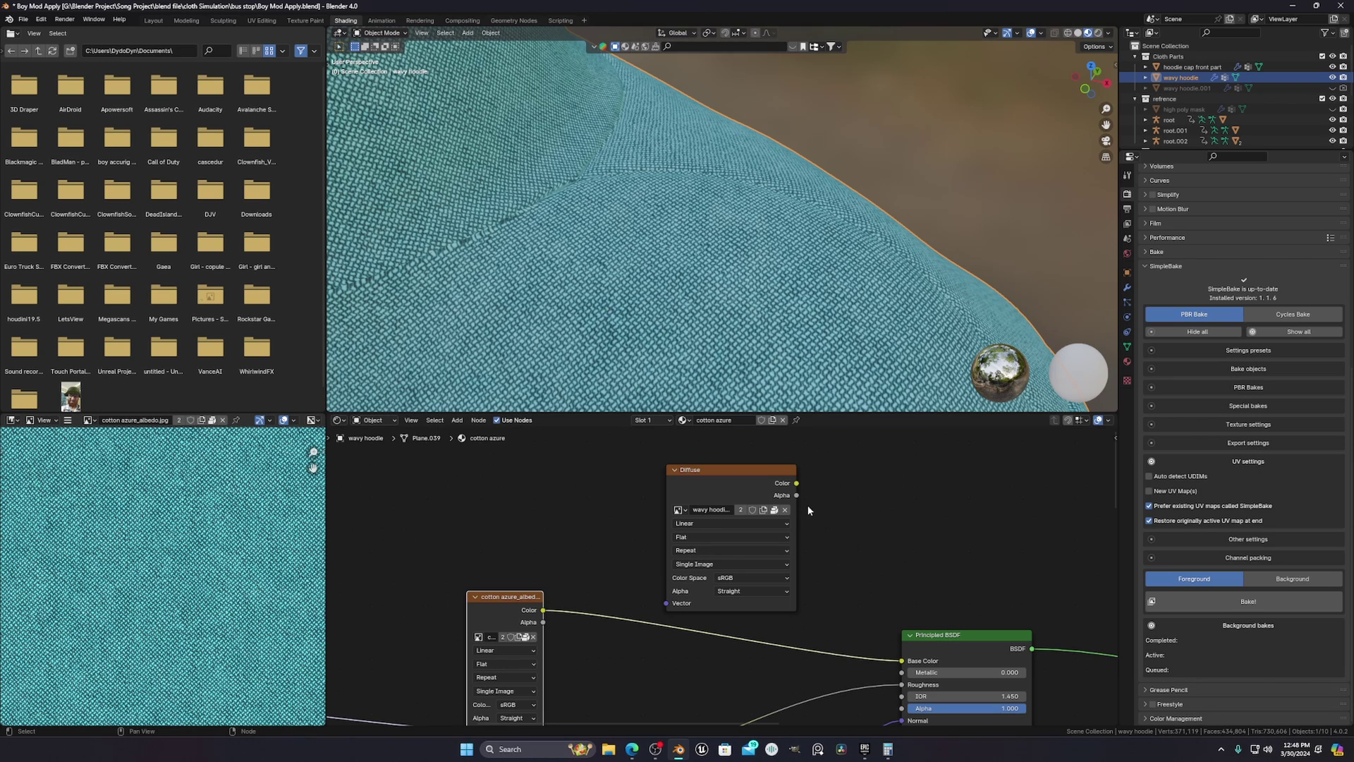
left_click_drag(796, 483, 902, 660)
scroll(862, 557, "down", 5)
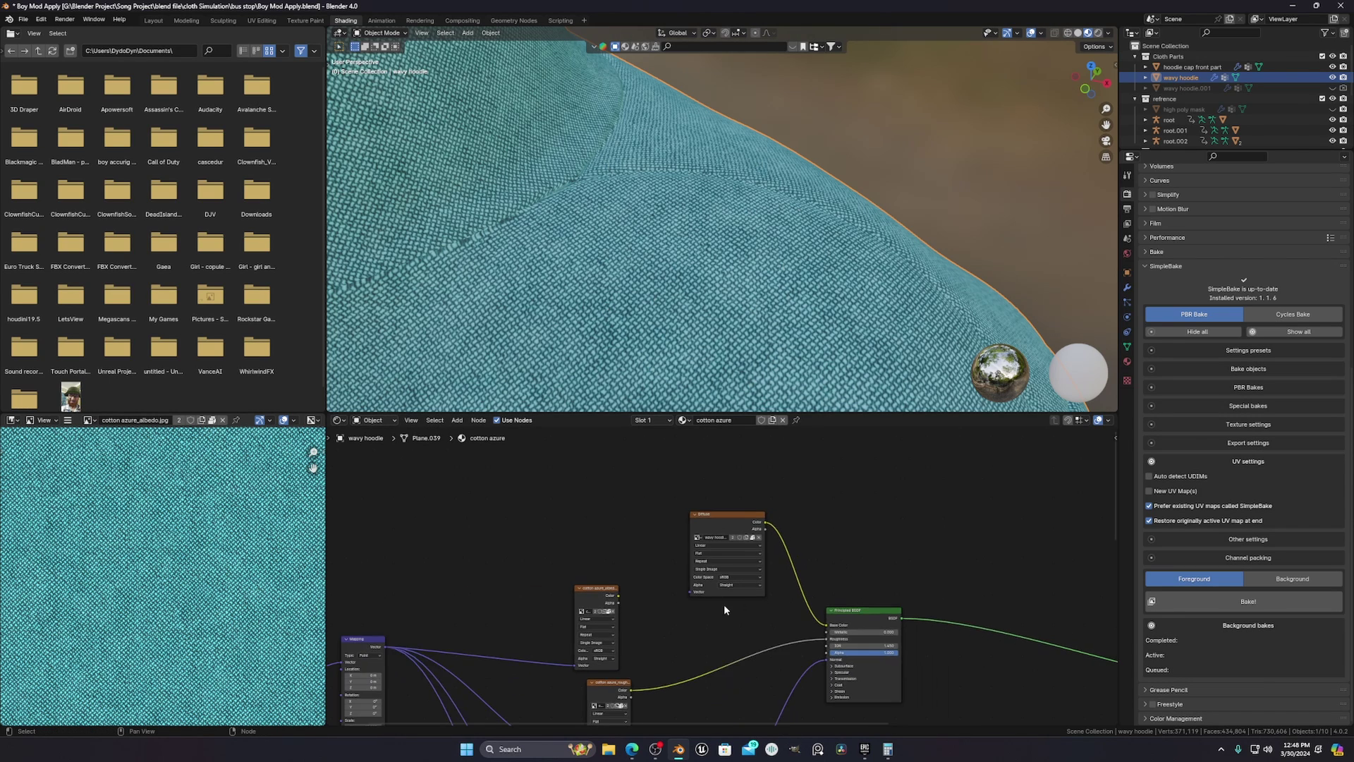
middle_click_drag(724, 606, 816, 590)
scroll(803, 569, "down", 2)
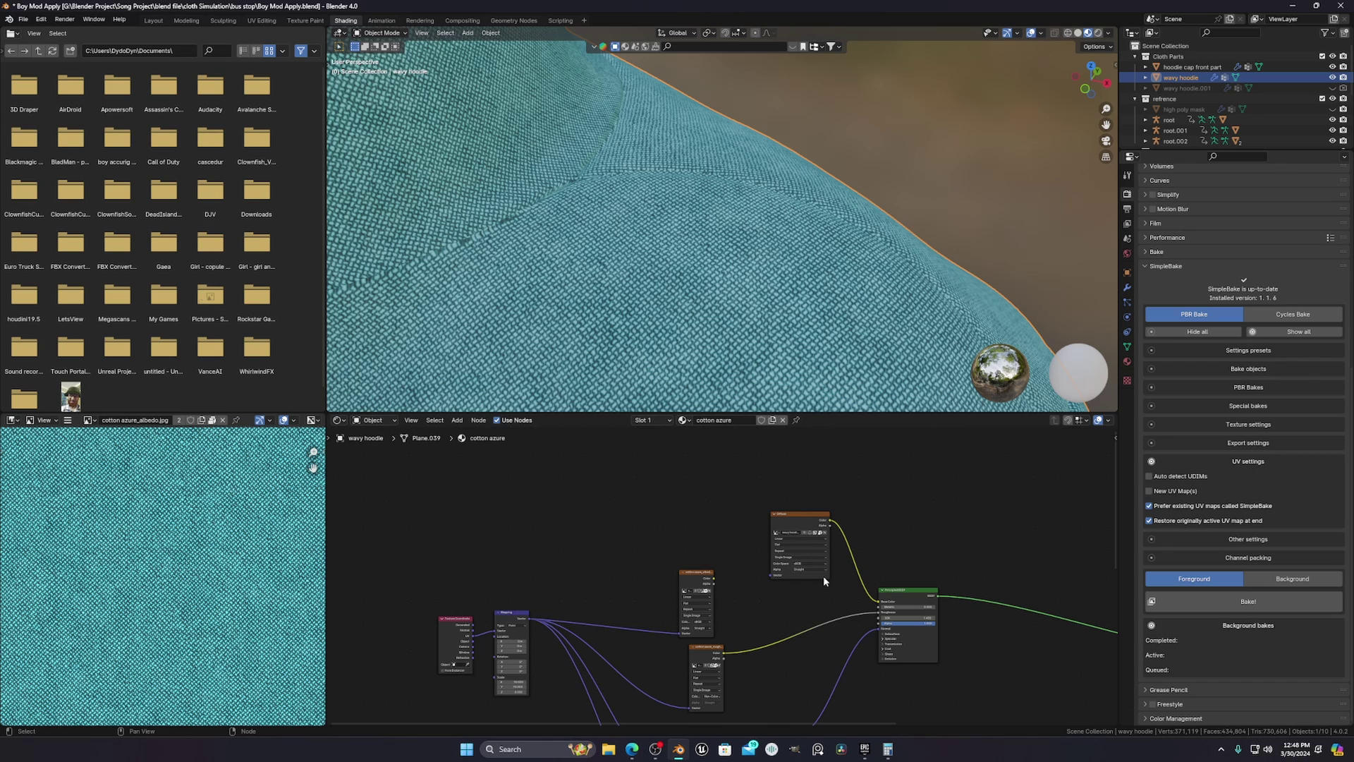
left_click(805, 534)
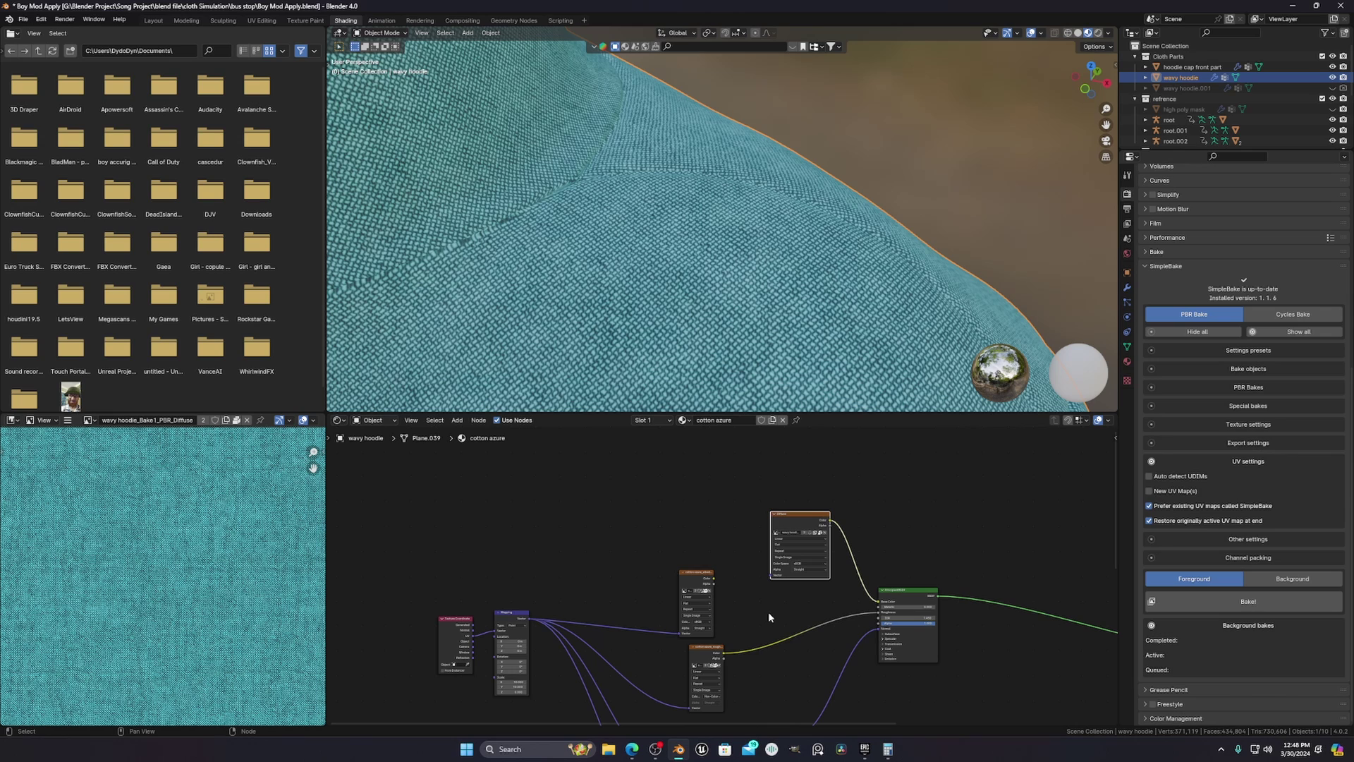
- Examine how the Texture Coordinate and Mapping nodes feed the original cotton azure albedo, roughness and normal textures
middle_click_drag(705, 607, 785, 546)
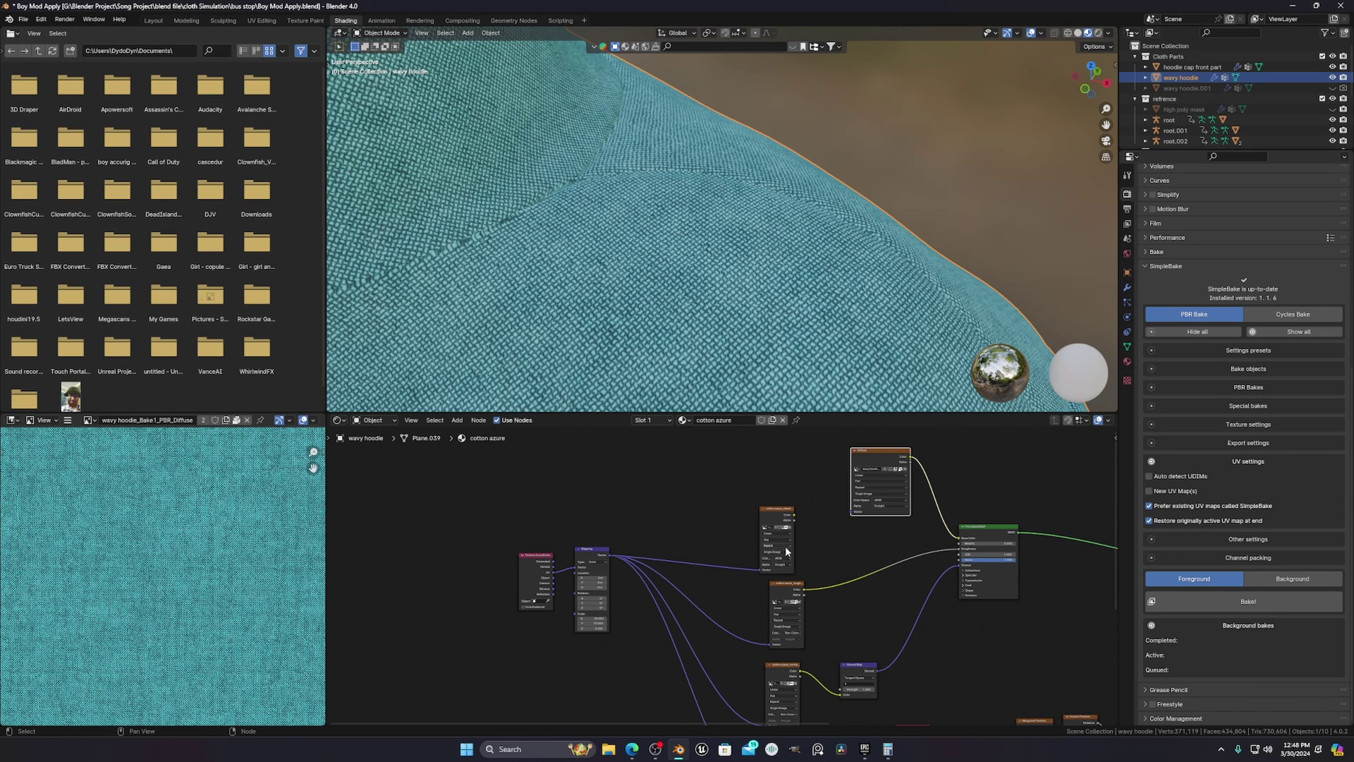
scroll(708, 594, "up", 4)
middle_click_drag(639, 610, 505, 639)
scroll(790, 568, "down", 1)
middle_click_drag(790, 568, 722, 642)
scroll(776, 476, "up", 4)
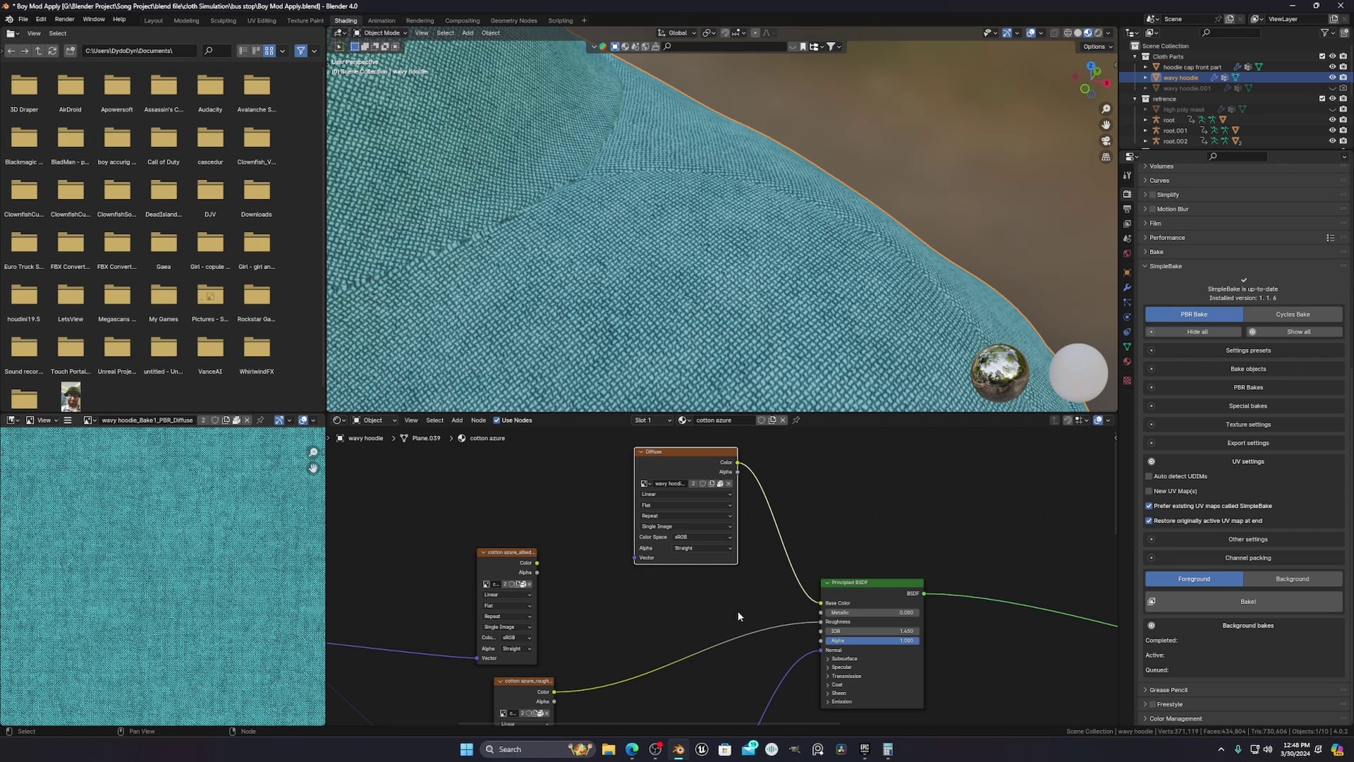
middle_click_drag(553, 663, 991, 511)
scroll(668, 597, "up", 3)
middle_click_drag(623, 496, 603, 529)
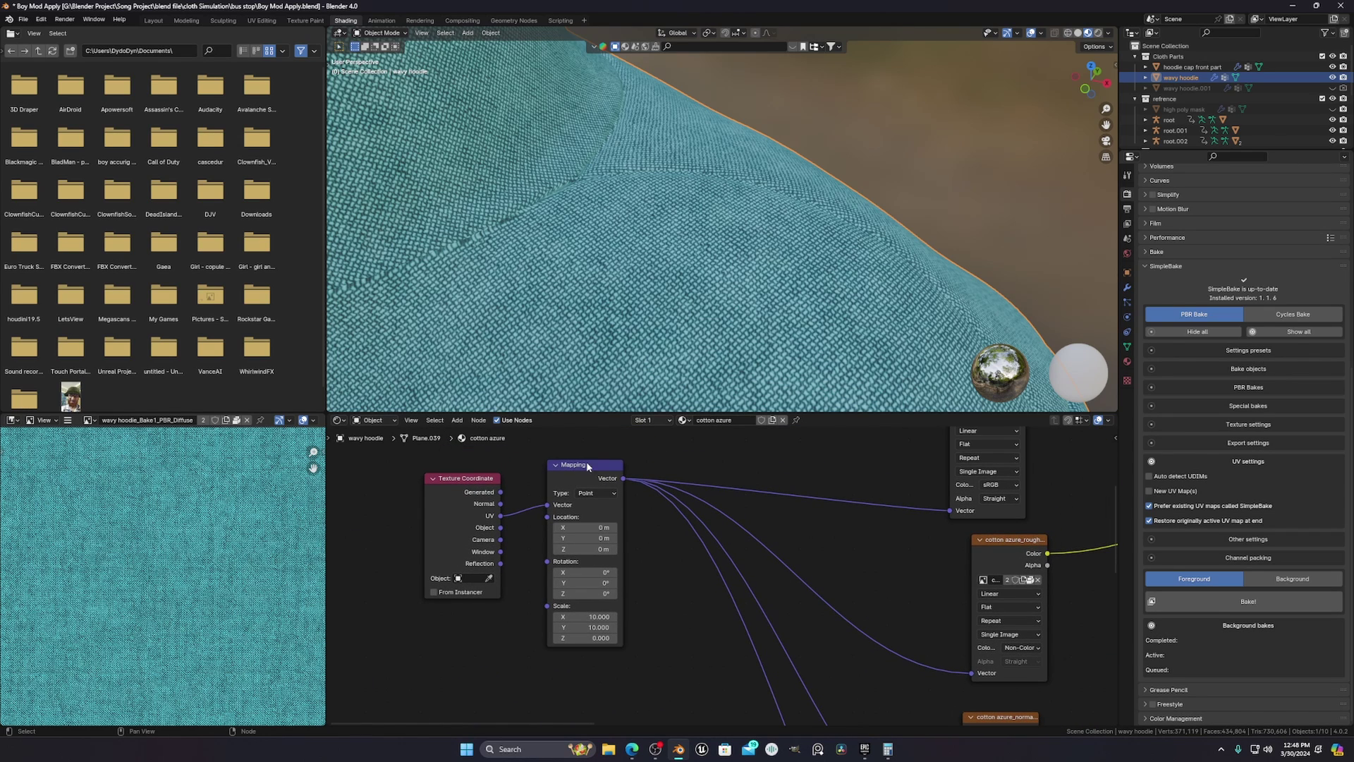
scroll(814, 605, "down", 3)
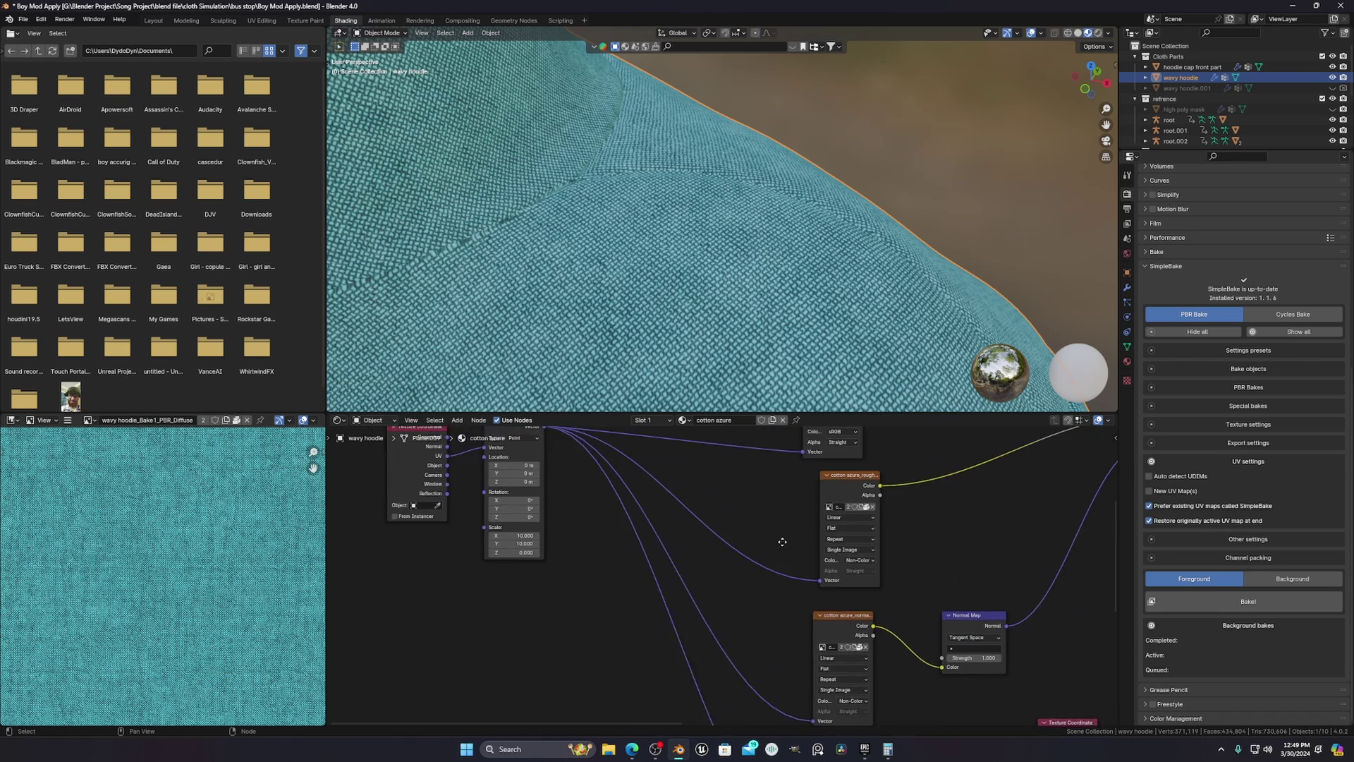
middle_click_drag(777, 490, 757, 521)
mouse_move(777, 470)
middle_mouse_down()
mouse_move(702, 521)
mouse_move(720, 475)
middle_mouse_up()
mouse_move(742, 654)
middle_mouse_down()
mouse_move(754, 573)
mouse_move(714, 594)
mouse_move(771, 640)
middle_mouse_up()
middle_click_drag(567, 508, 792, 650)
- Inspect the Mapping node's X and Y scale values that tile the original cotton textures
scroll(726, 614, "up", 3)
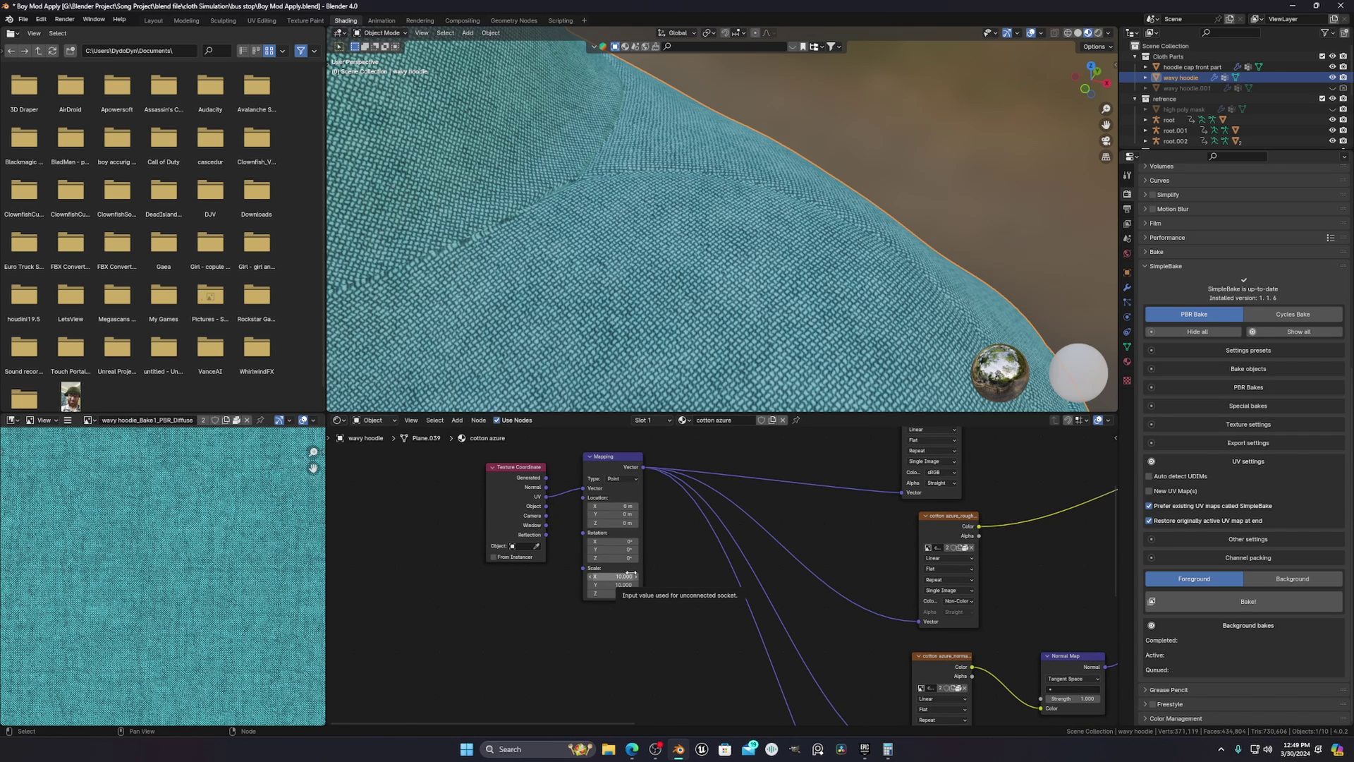
middle_click_drag(631, 573, 400, 702)
middle_click_drag(614, 649, 778, 570)
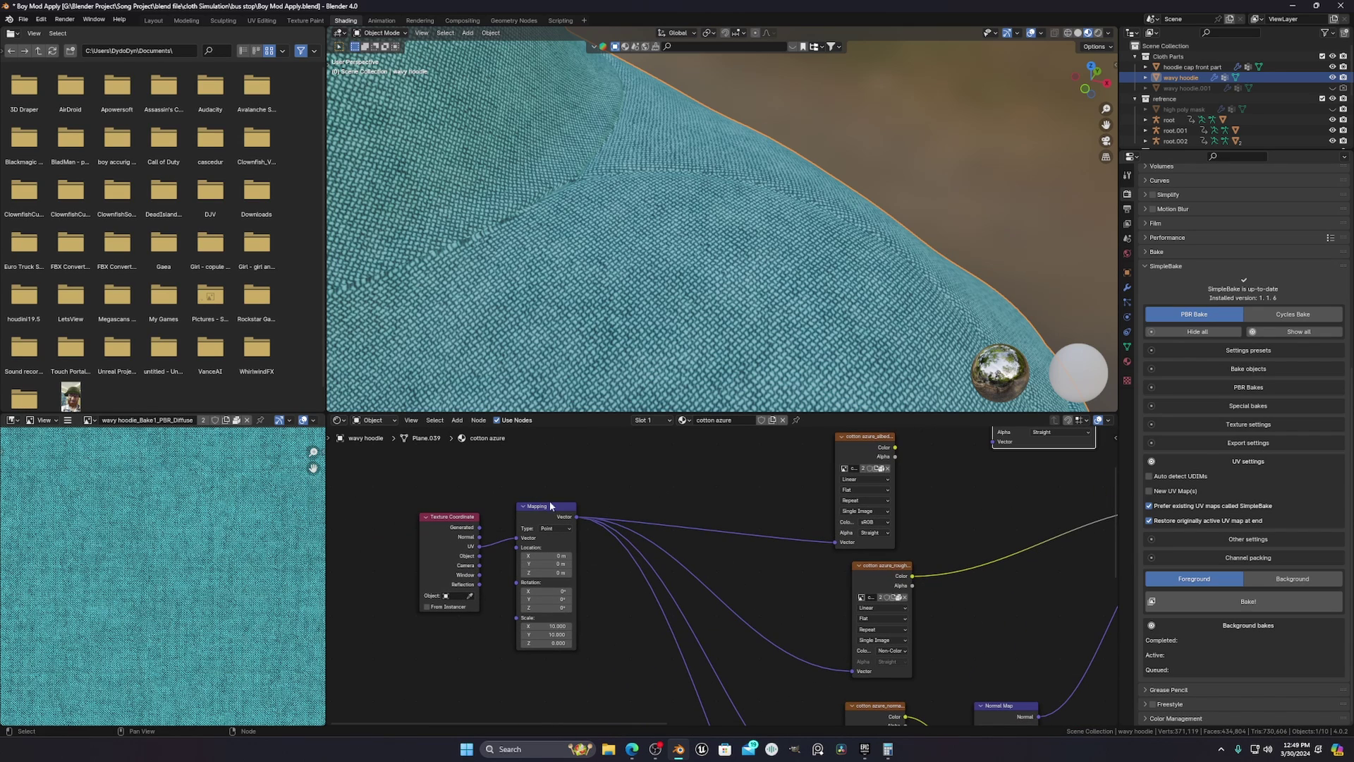
scroll(610, 684, "down", 1)
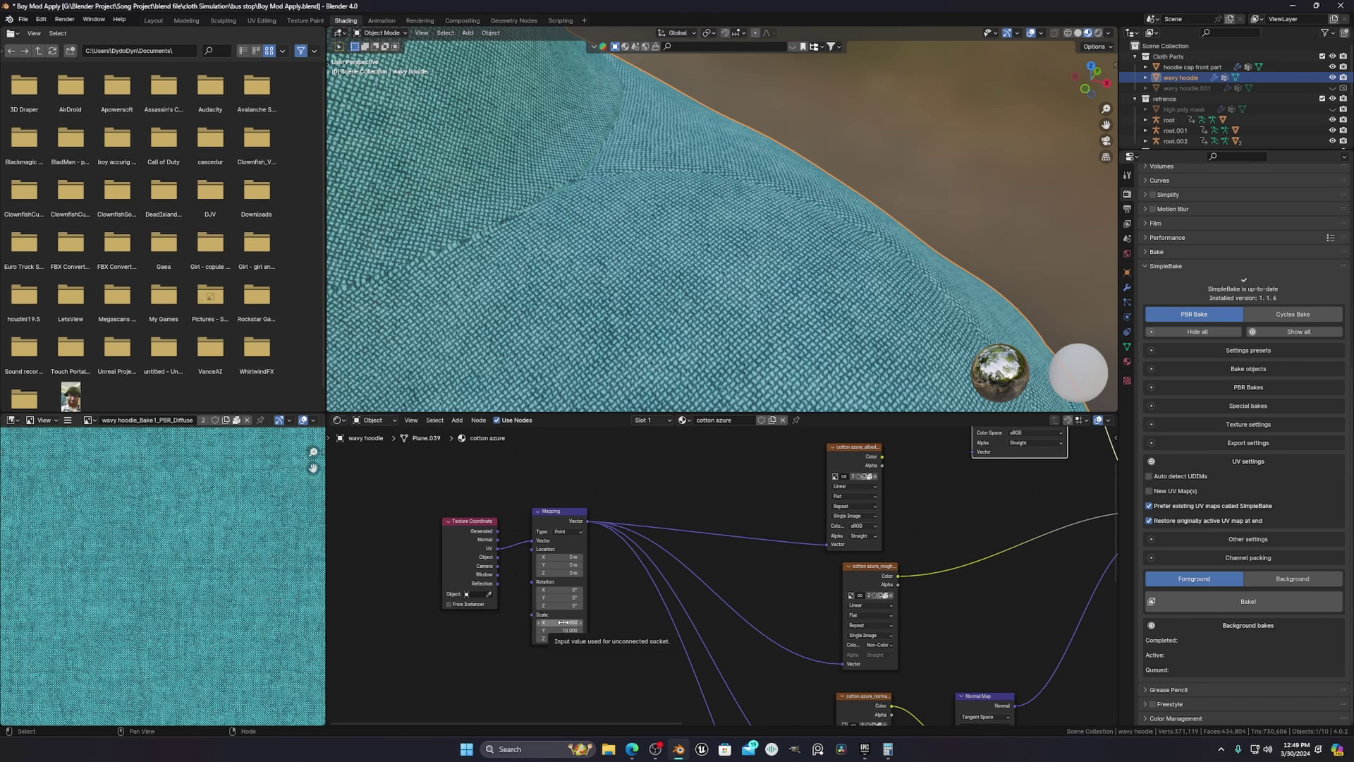
scroll(632, 649, "up", 4)
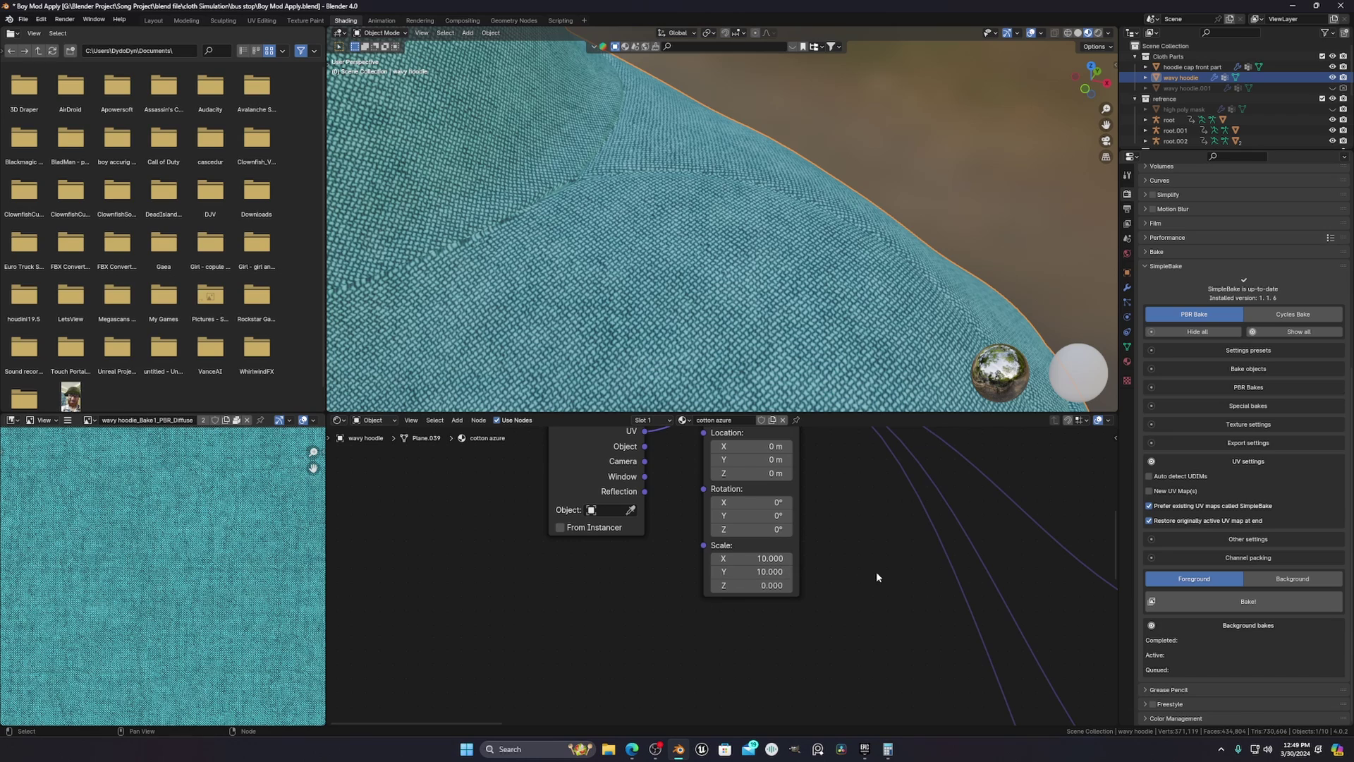
middle_click_drag(877, 575, 796, 611)
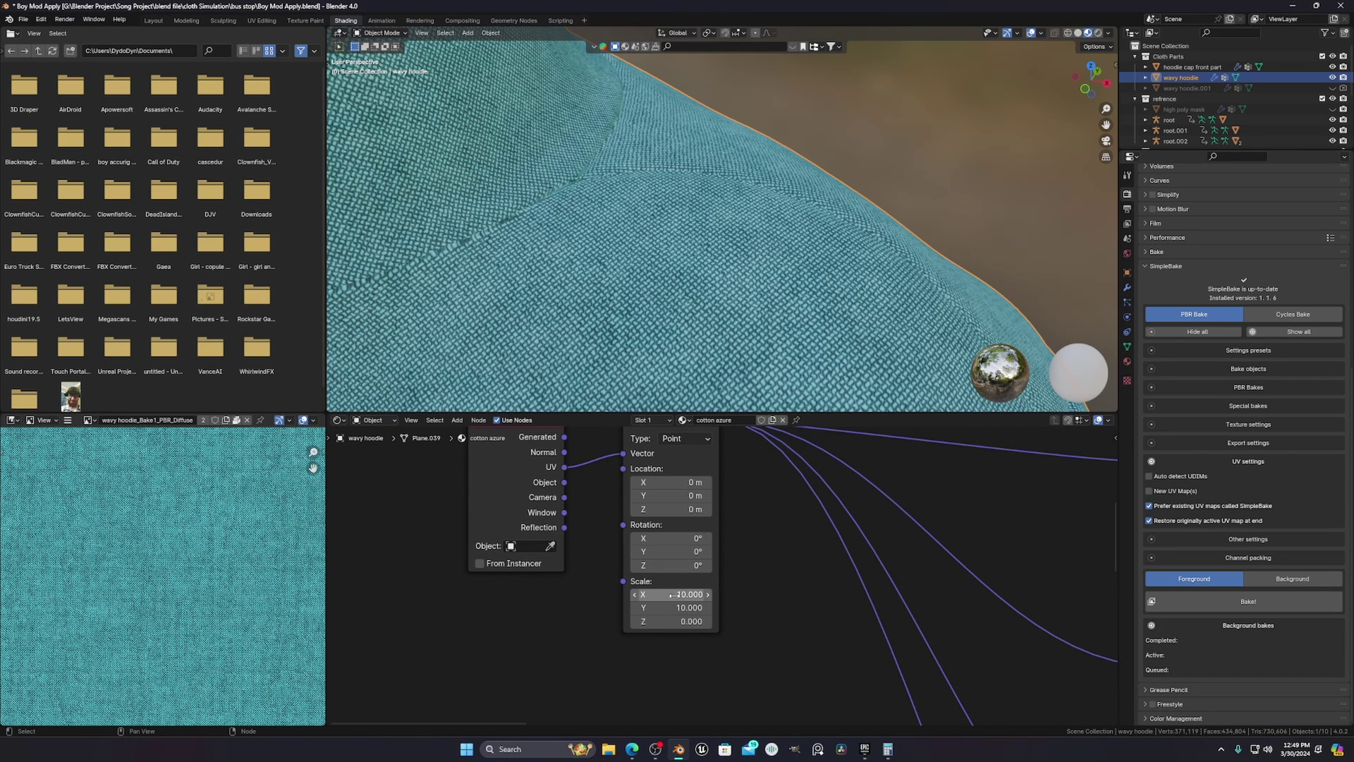
scroll(712, 575, "down", 1)
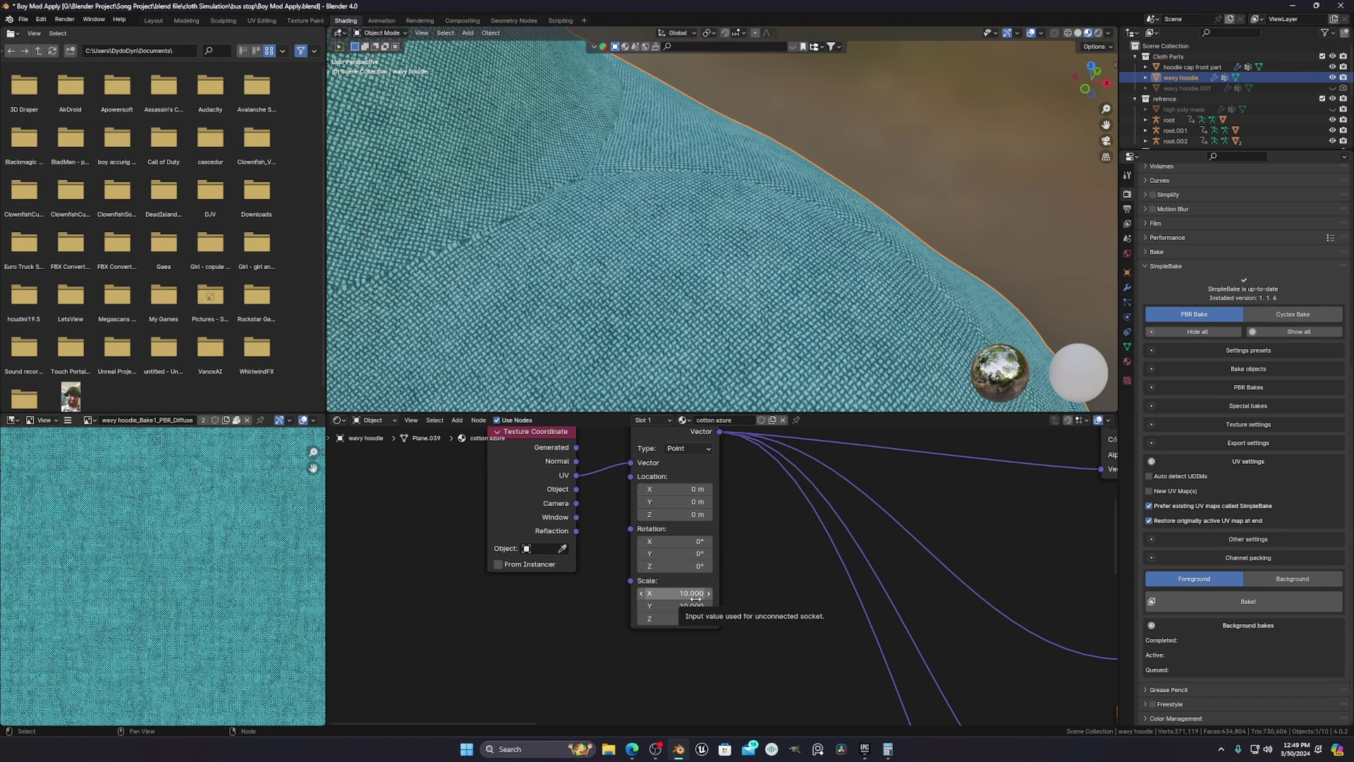
scroll(959, 543, "down", 1)
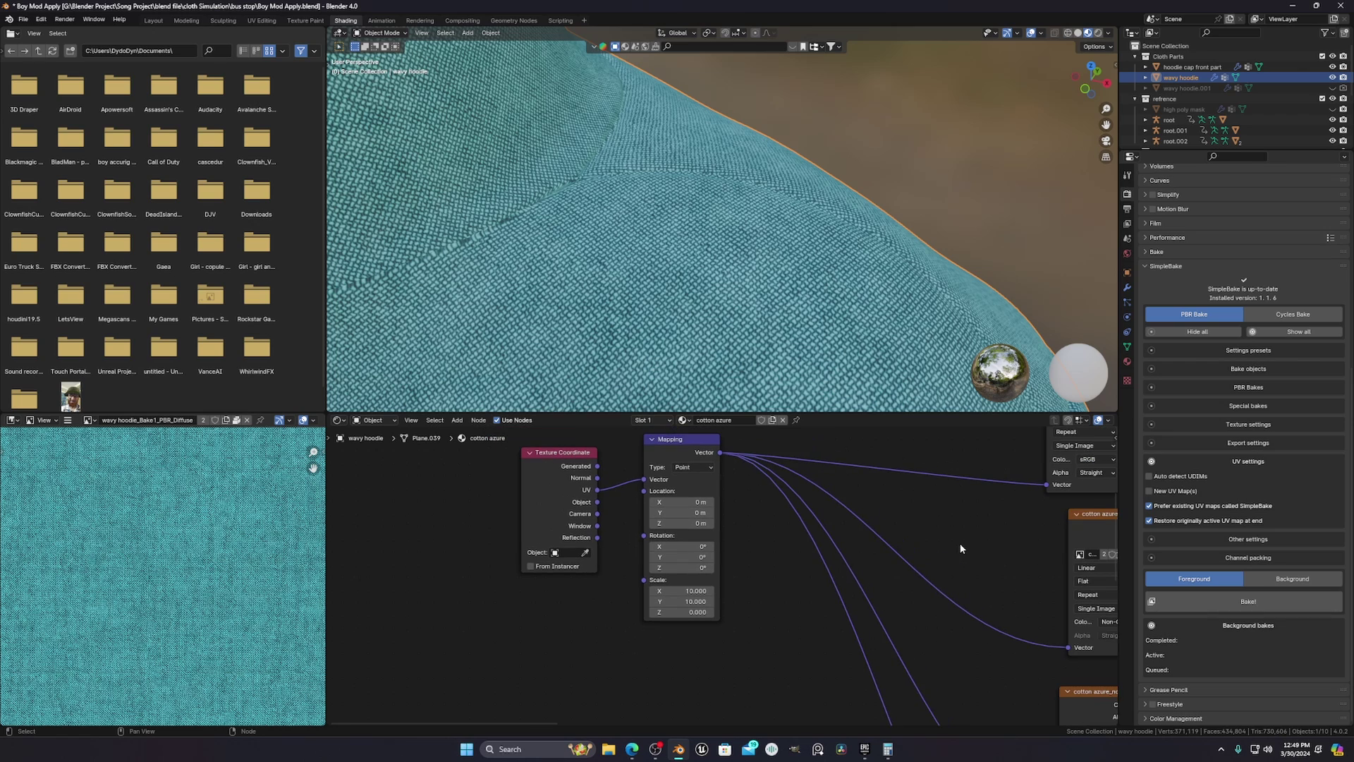
- Review the baked Diffuse node's connection to the Principled BSDF and examine the whole hoodie with the baked texture
middle_click_drag(973, 541, 589, 682)
scroll(768, 619, "down", 1)
scroll(546, 679, "up", 1)
scroll(589, 682, "down", 2)
middle_click_drag(895, 605, 724, 662)
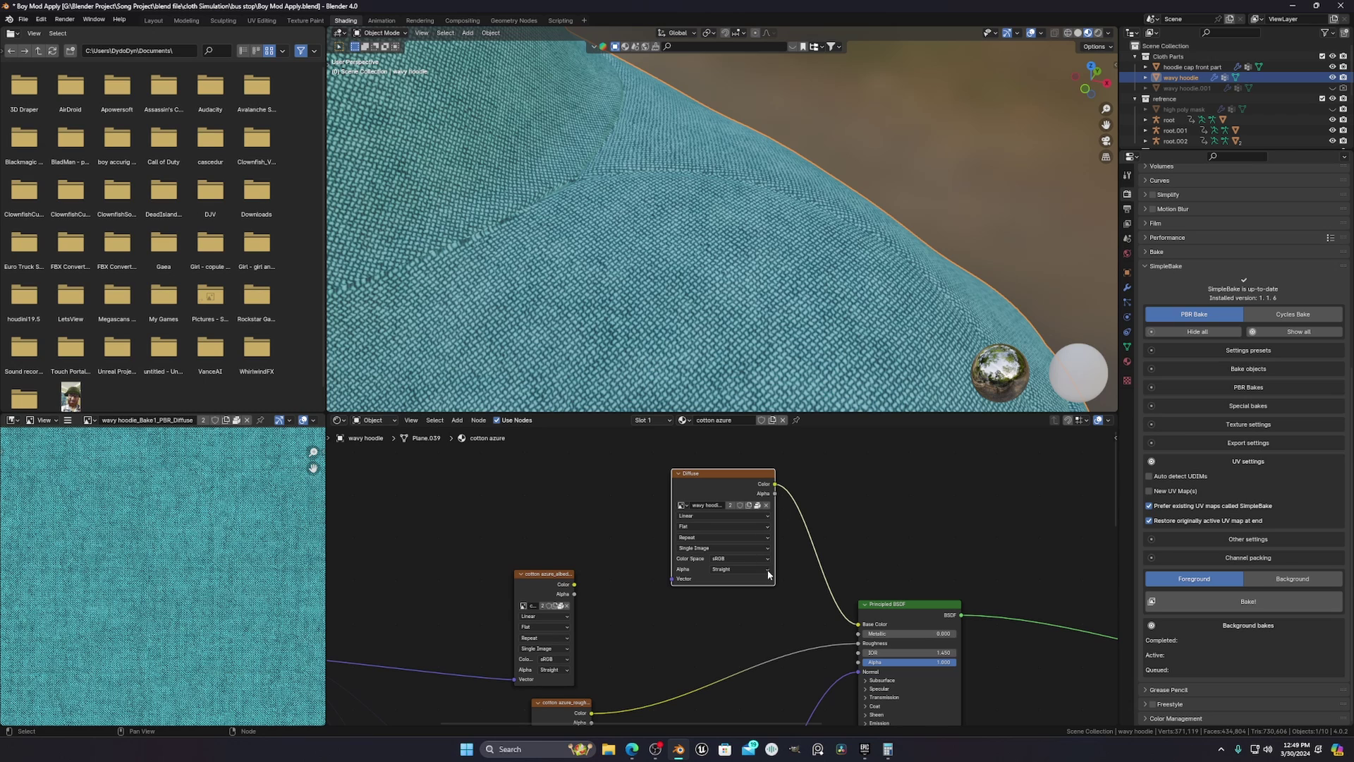
scroll(848, 304, "down", 6)
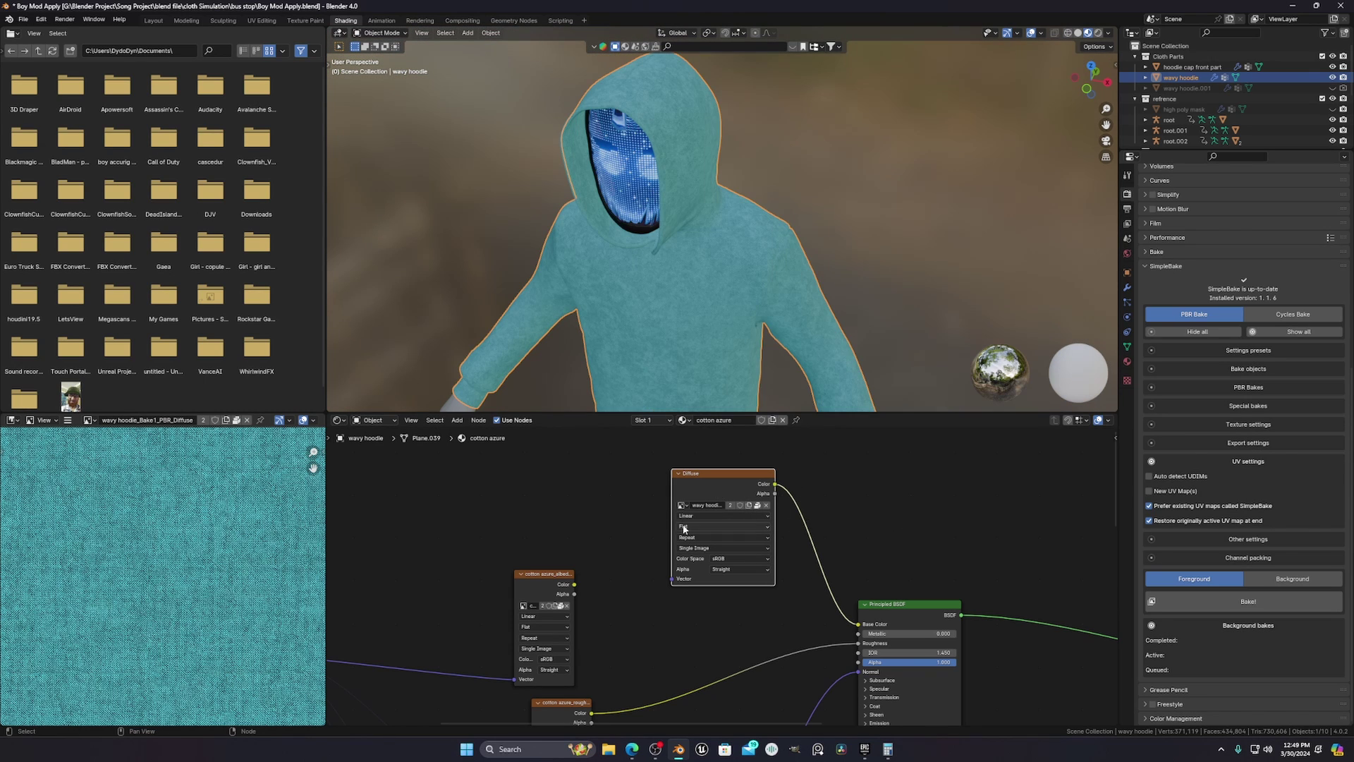
scroll(731, 511, "up", 3)
middle_click_drag(855, 495, 834, 560)
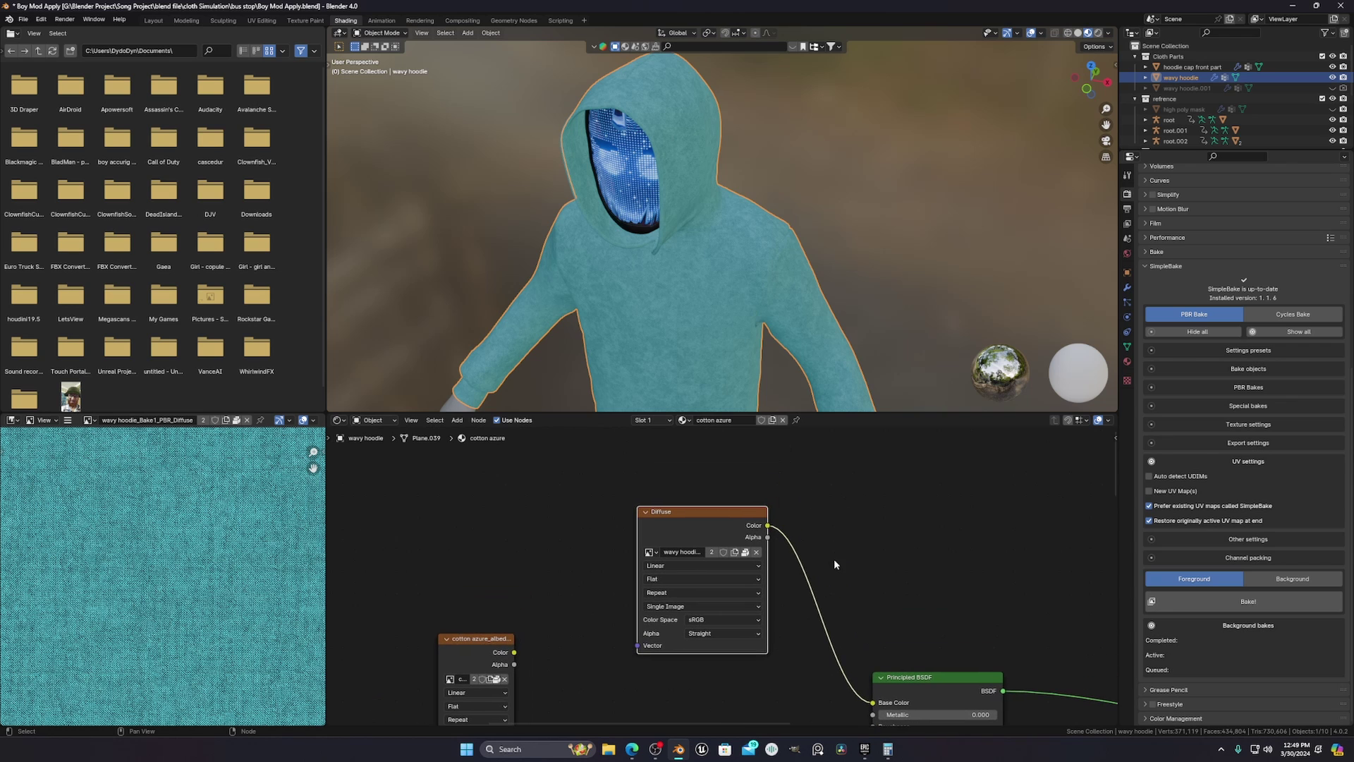